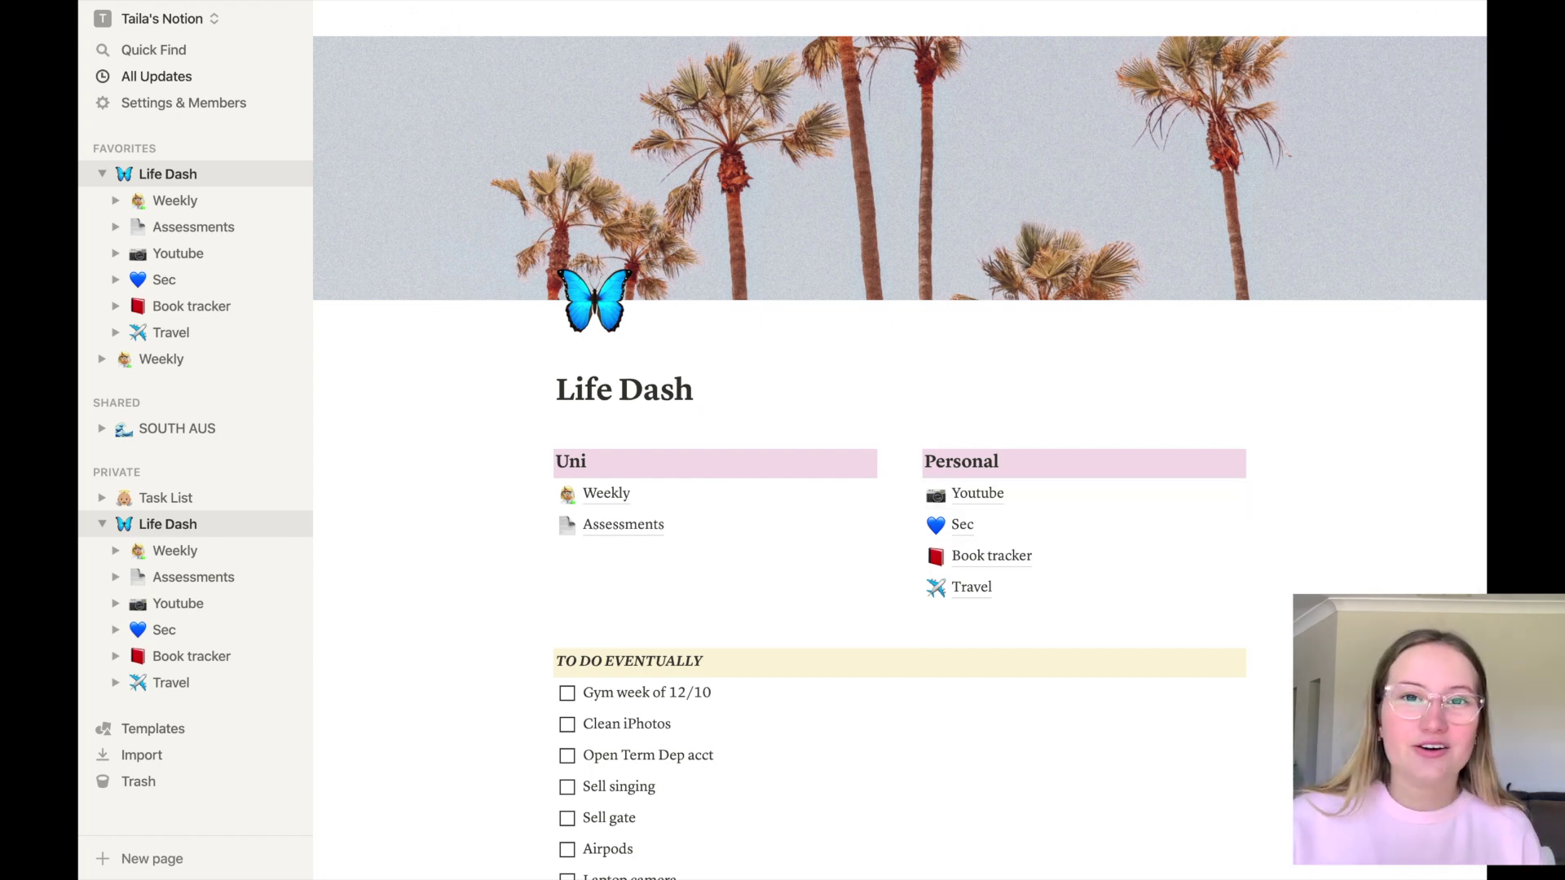
scroll(900, 458, down, 2)
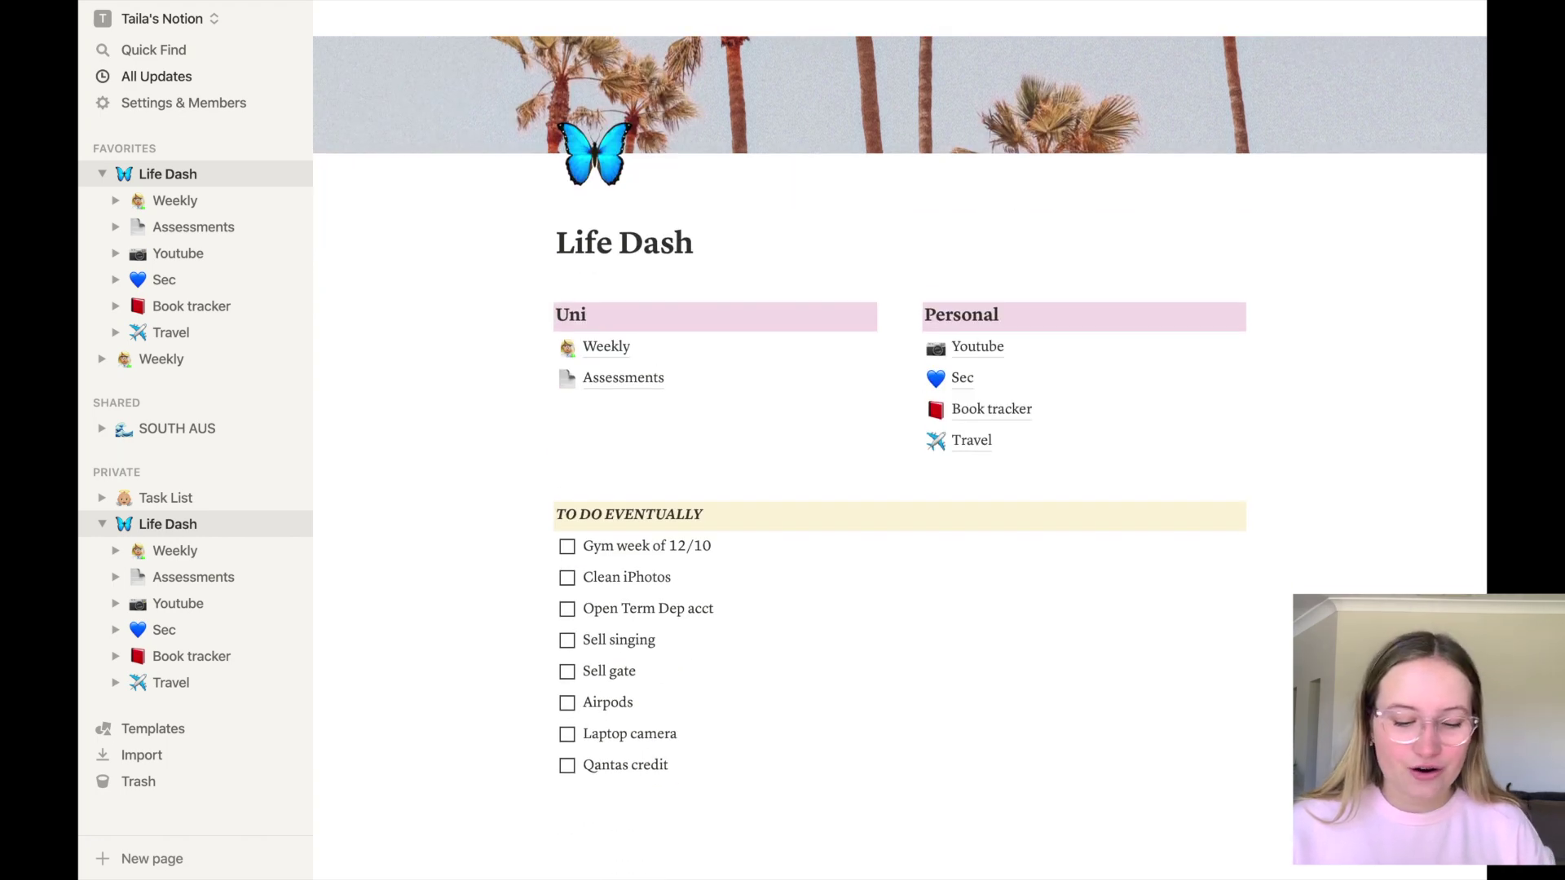
scroll(600, 321, up, 2)
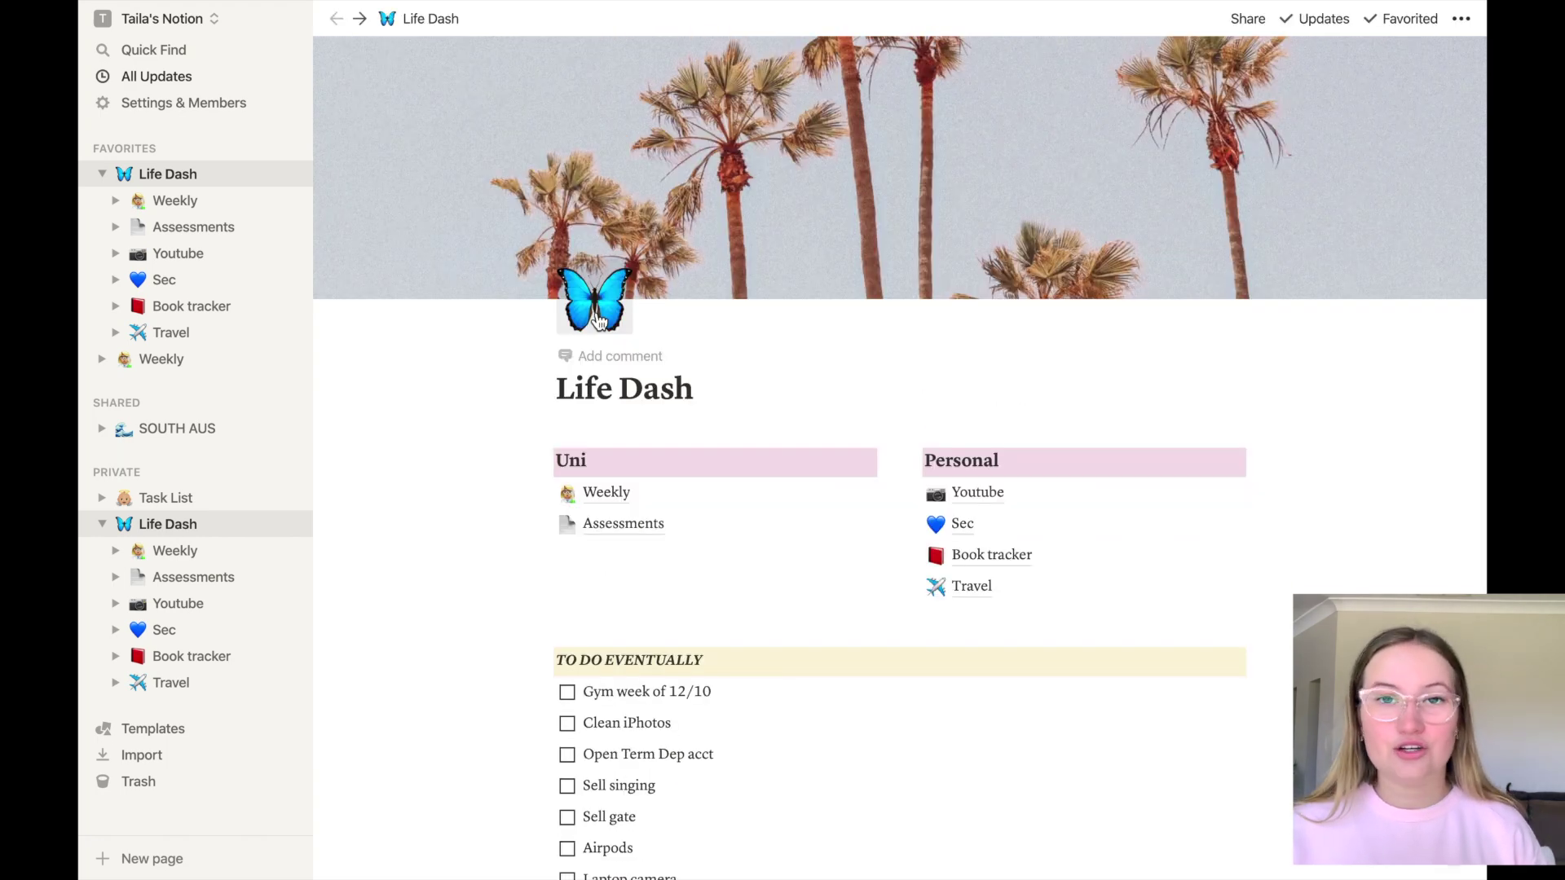
Add an empty to-do checkbox block under the Assessments heading on Life Dash
click(600, 320)
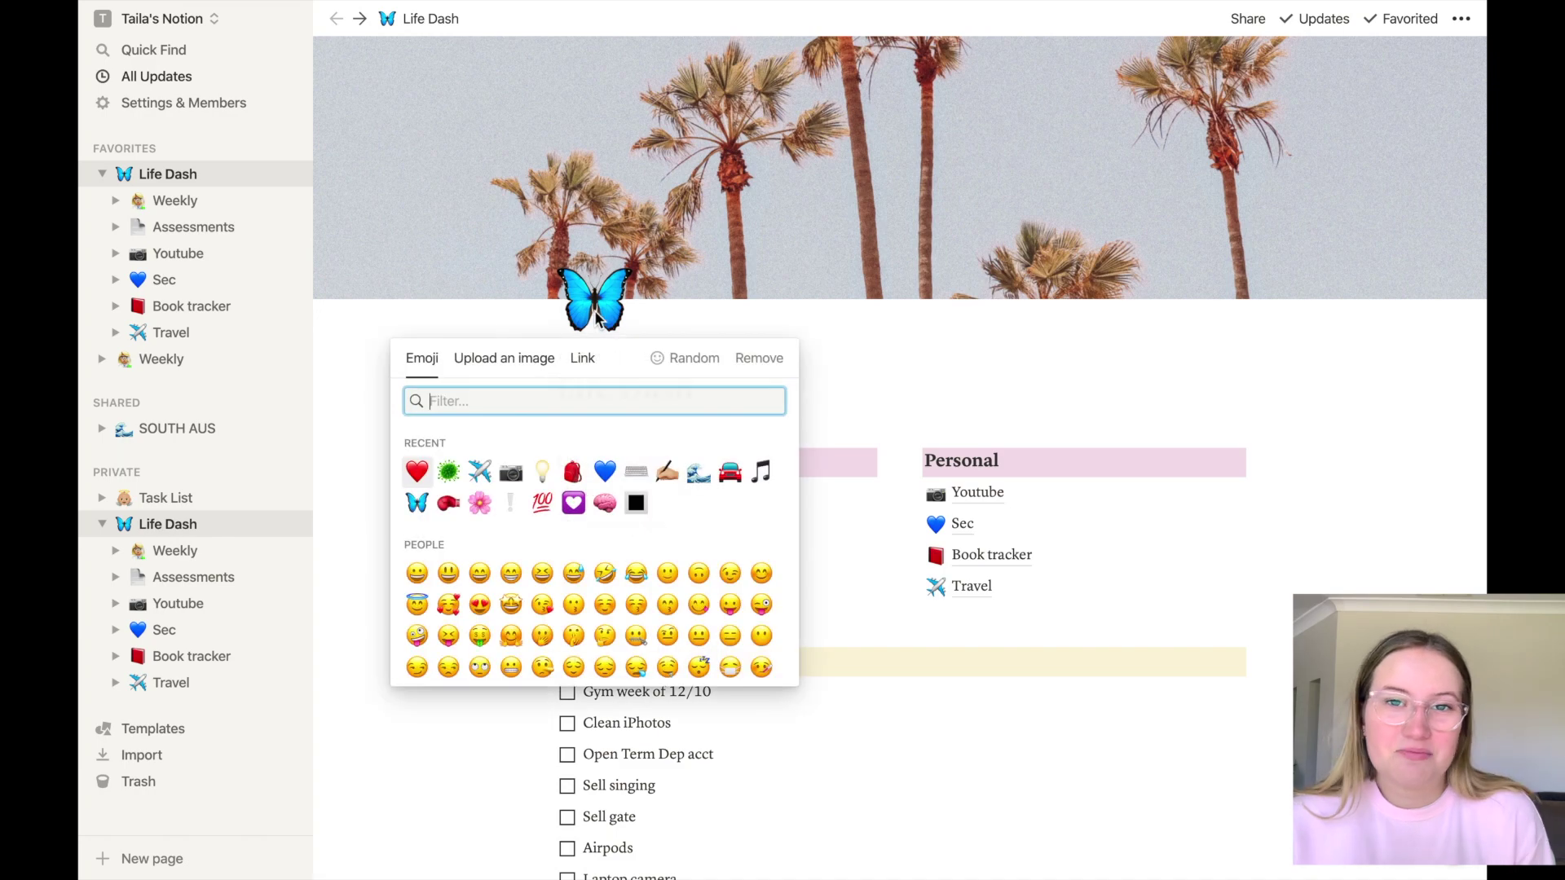
click(663, 191)
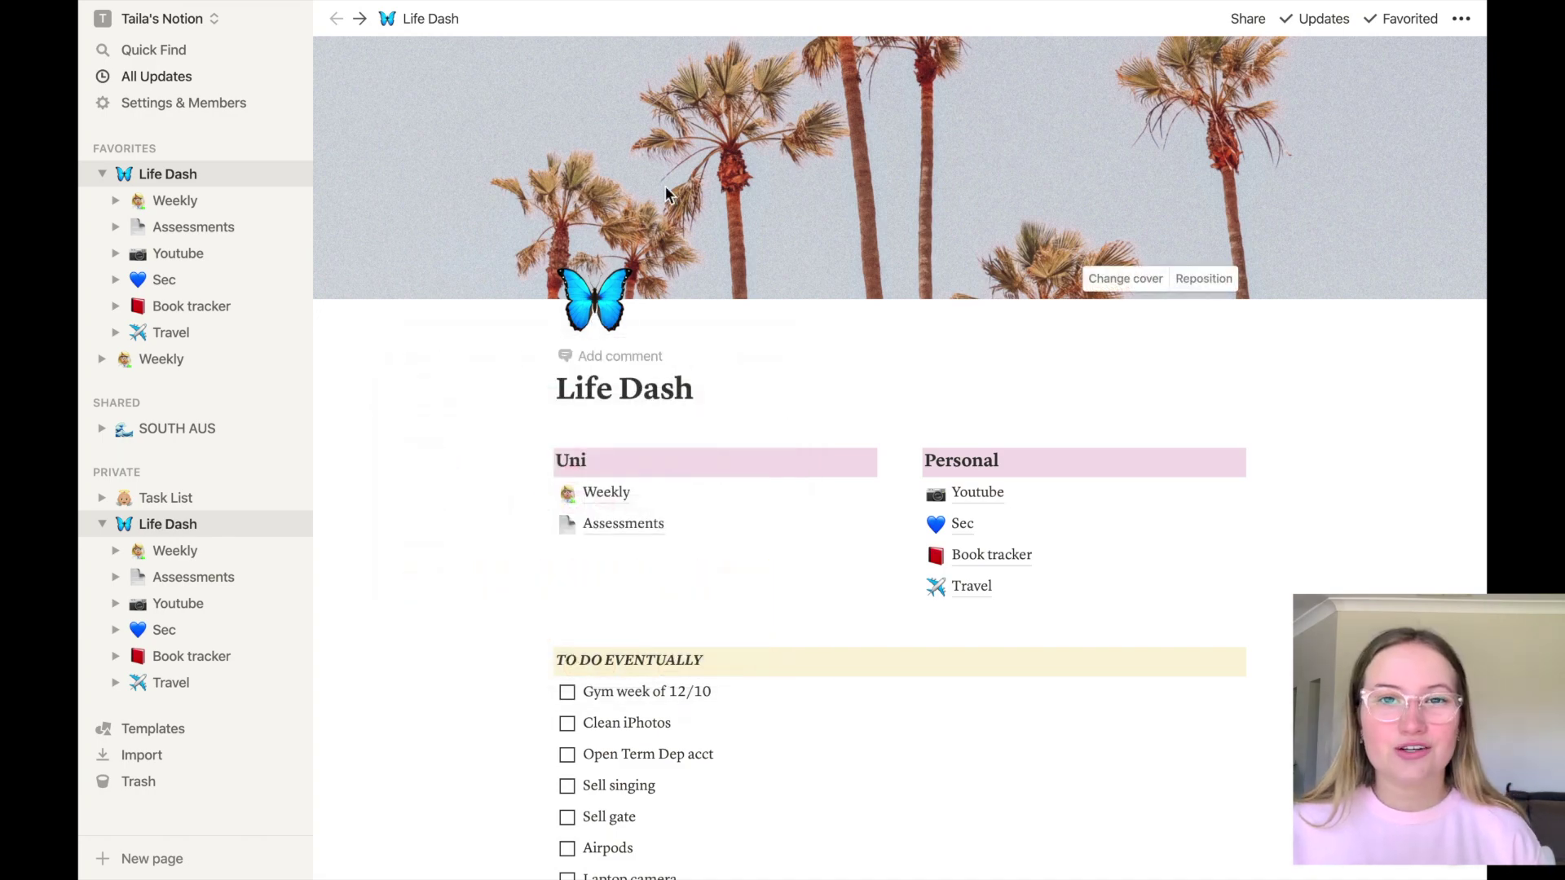
scroll(665, 186, down, 2)
click(589, 458)
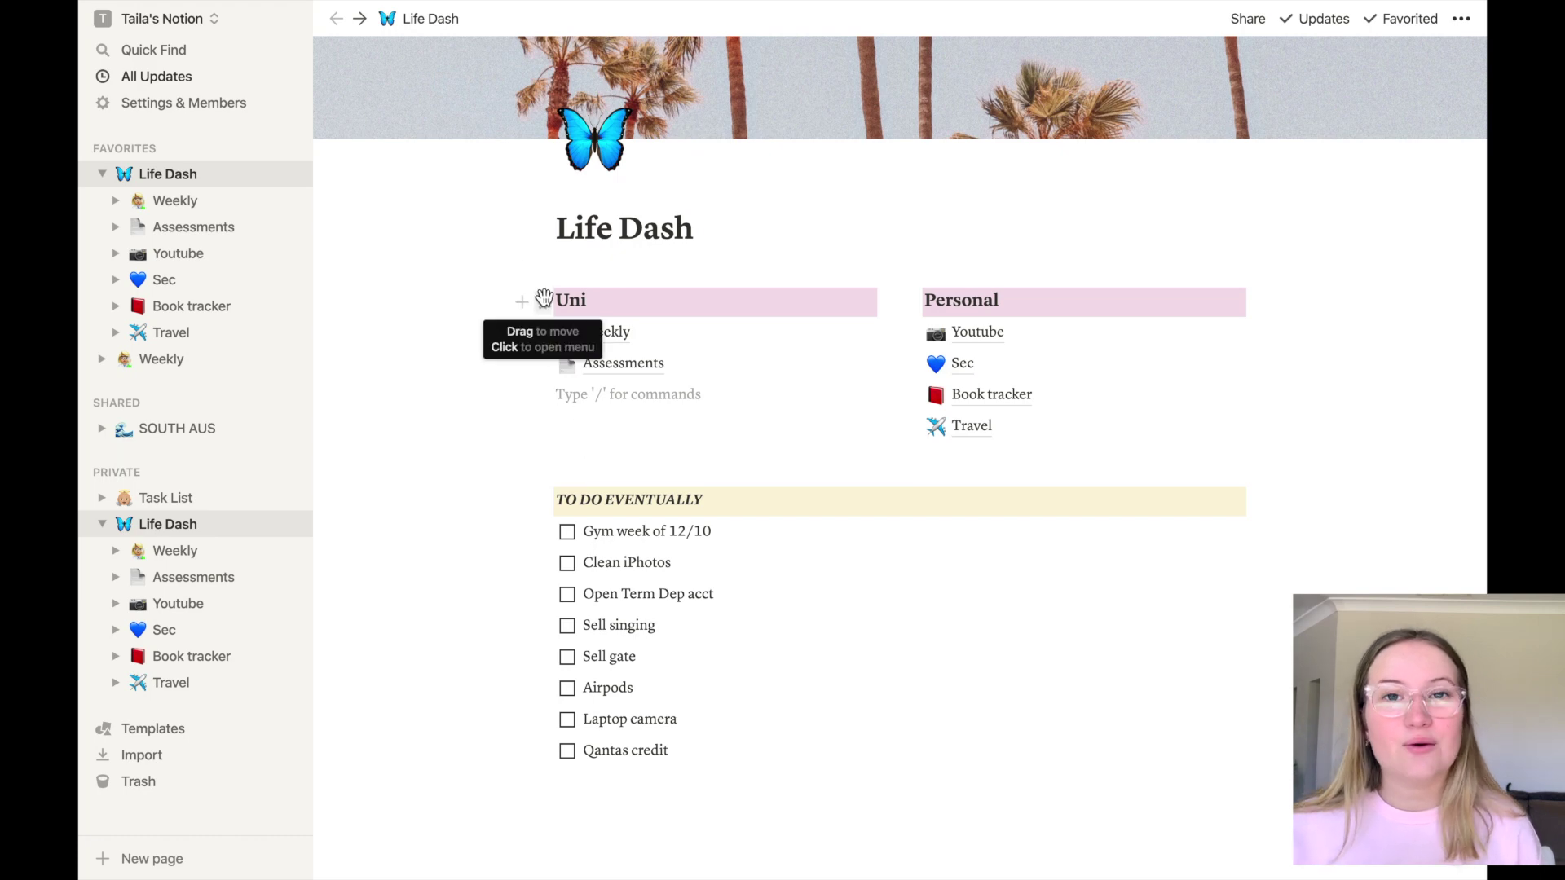
click(546, 300)
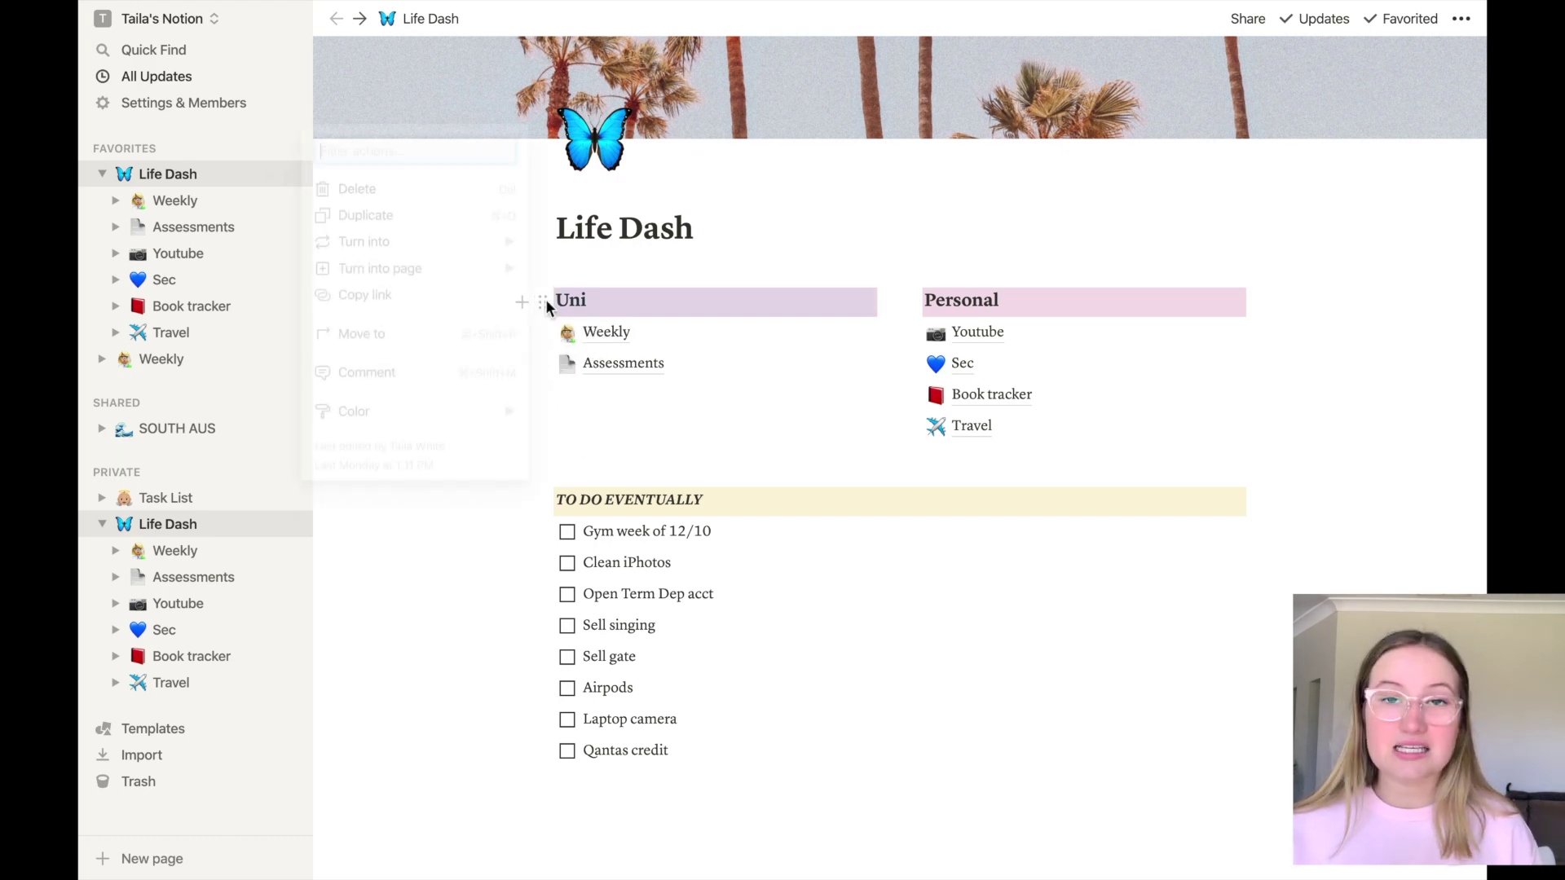
key(Escape)
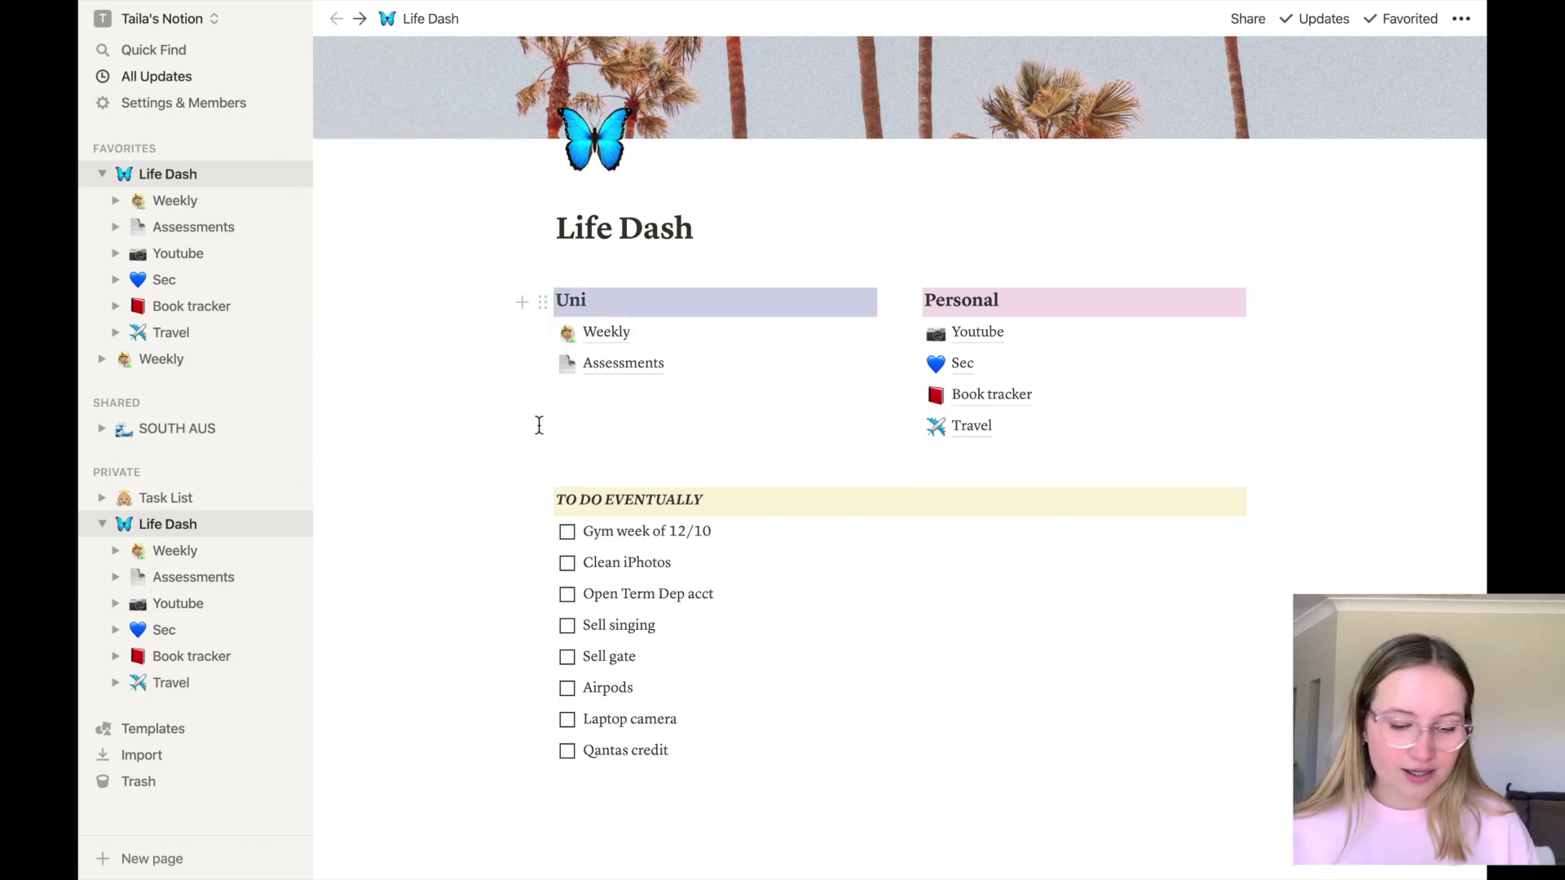
click(582, 475)
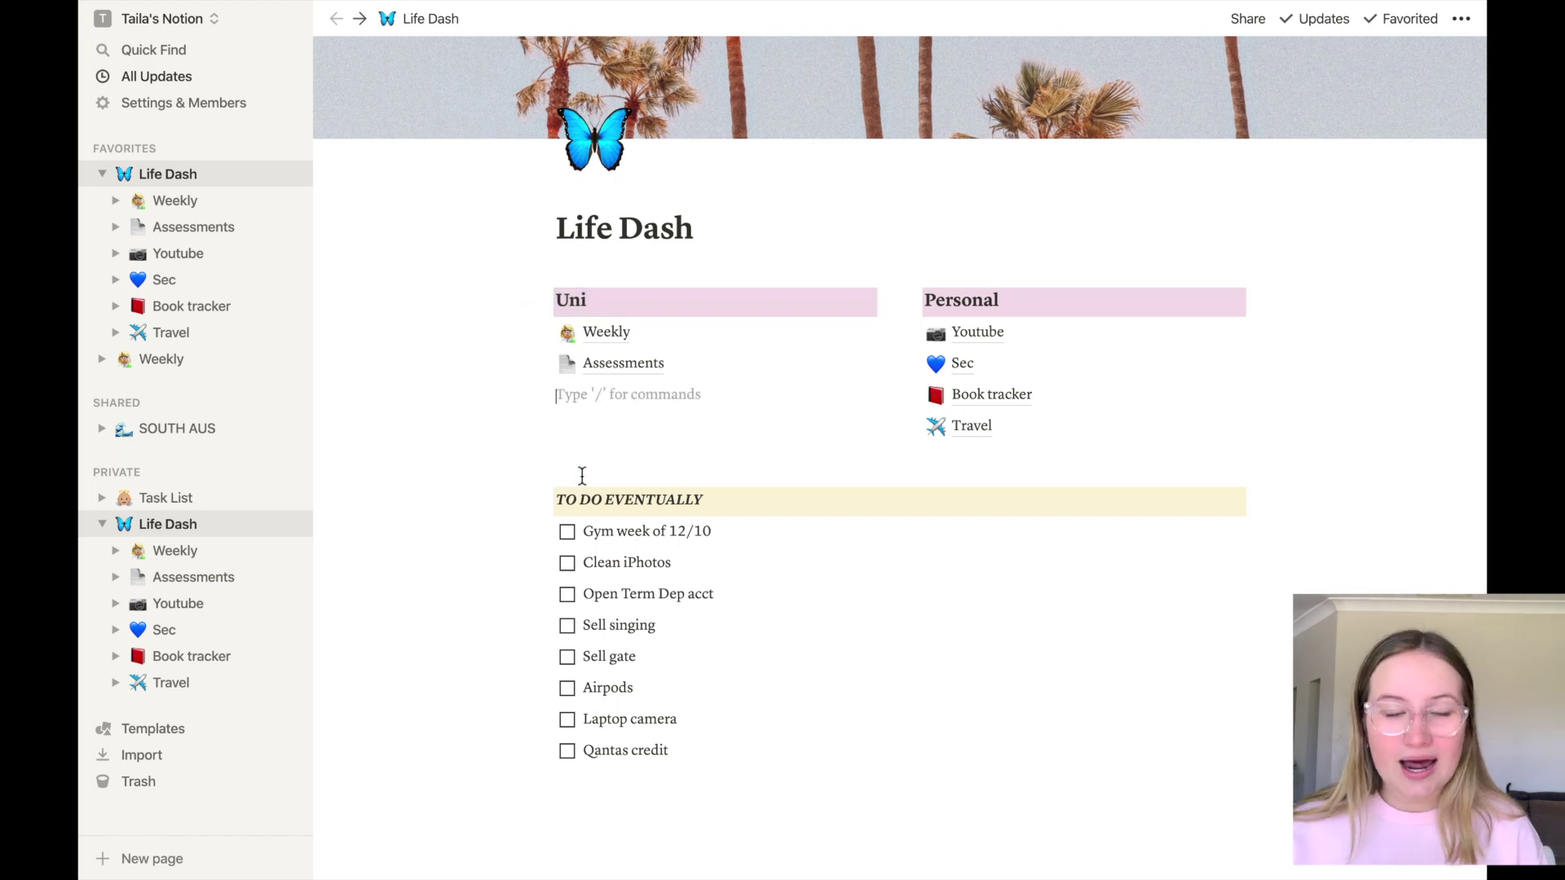
text(/)
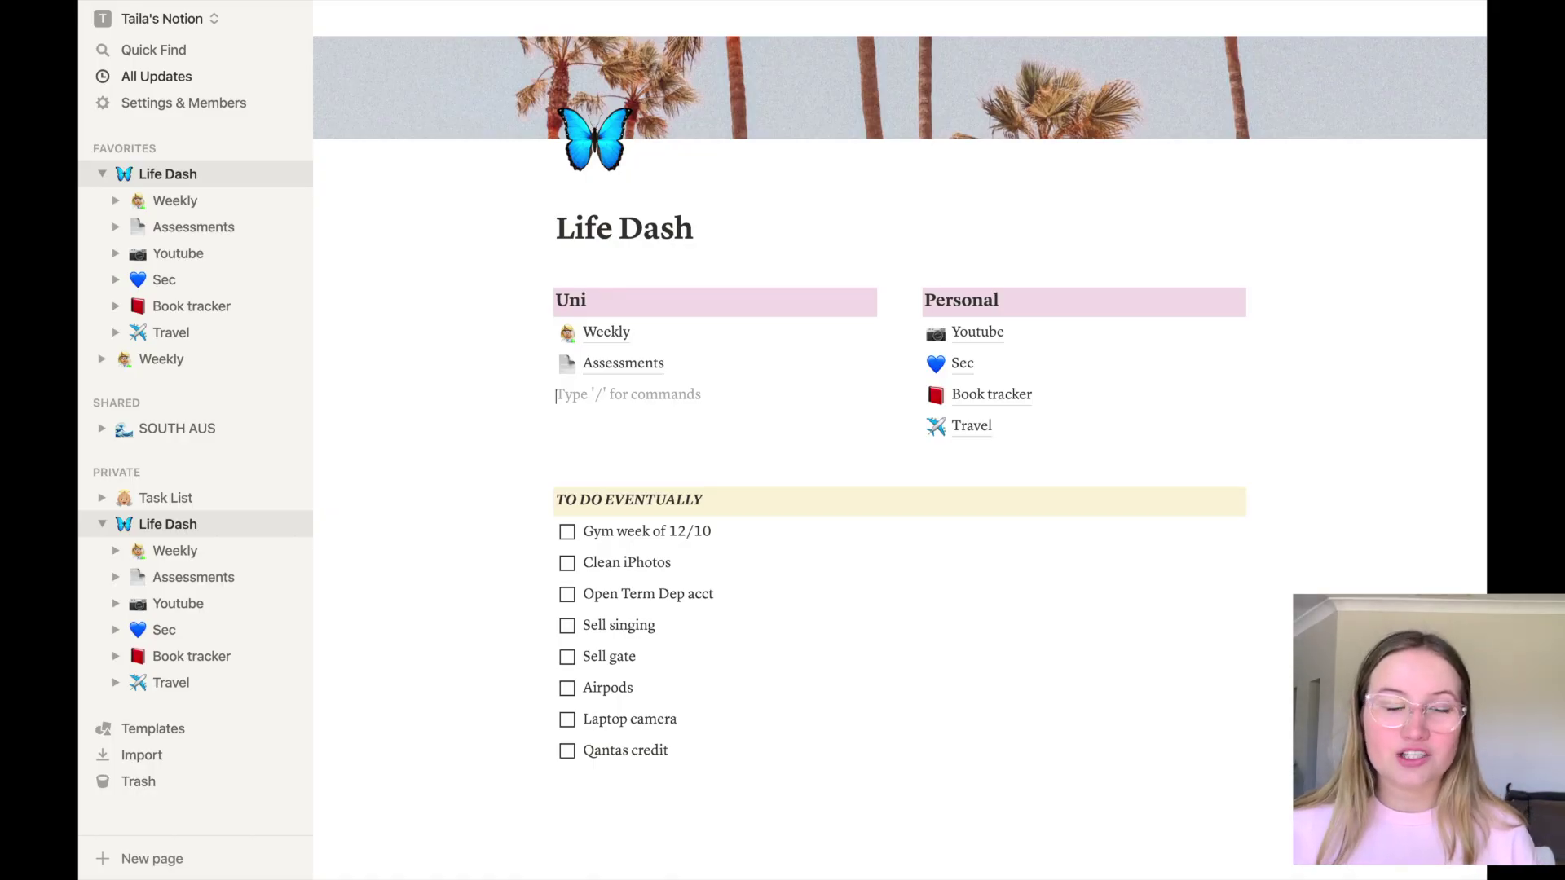
text(/)
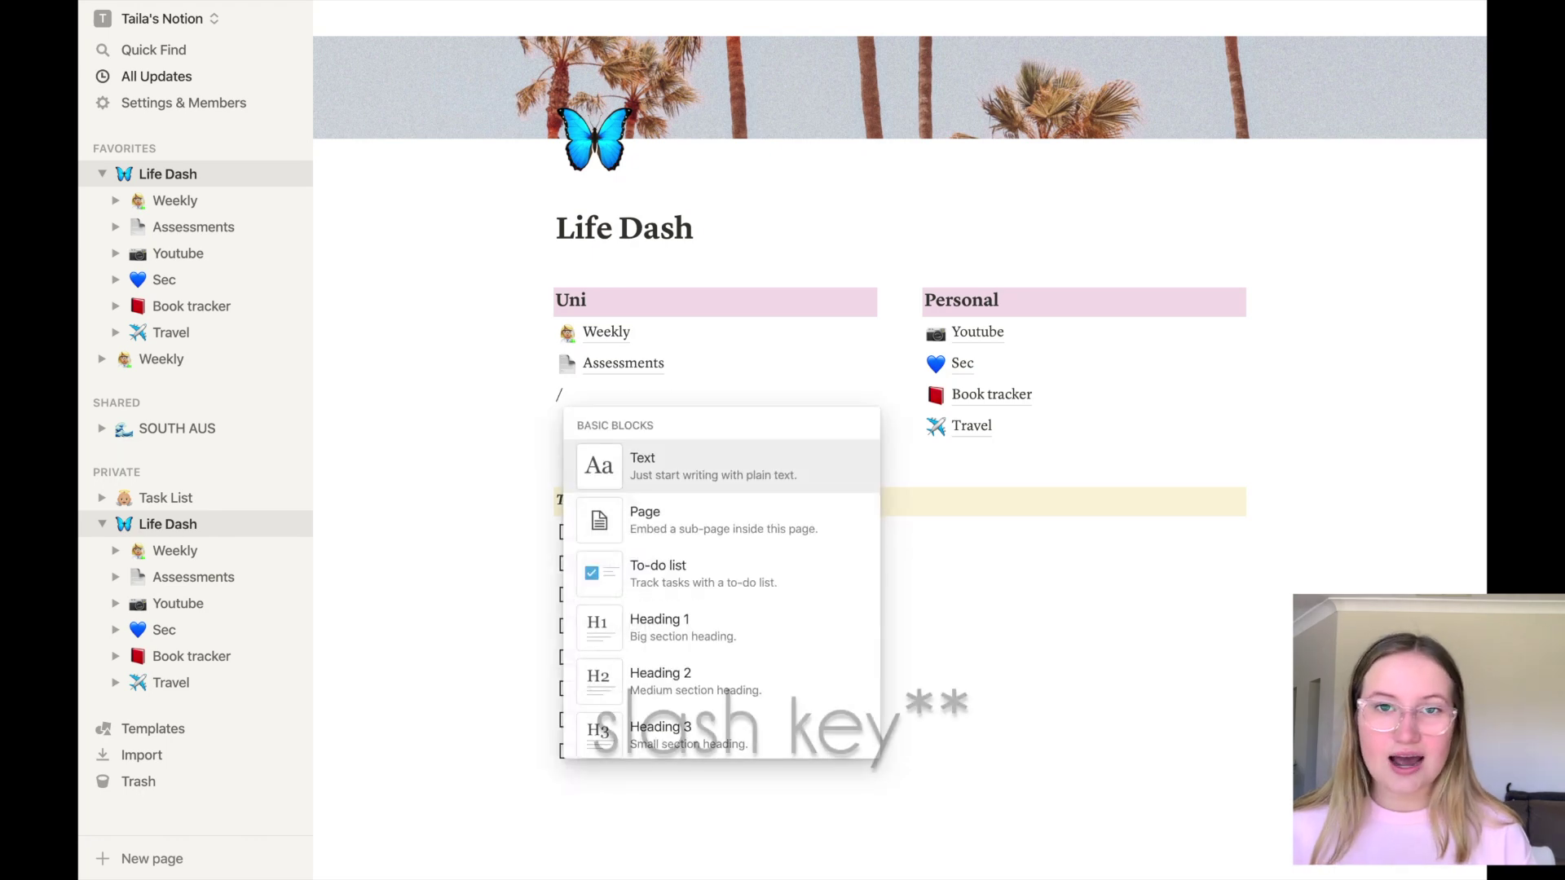
text(tod)
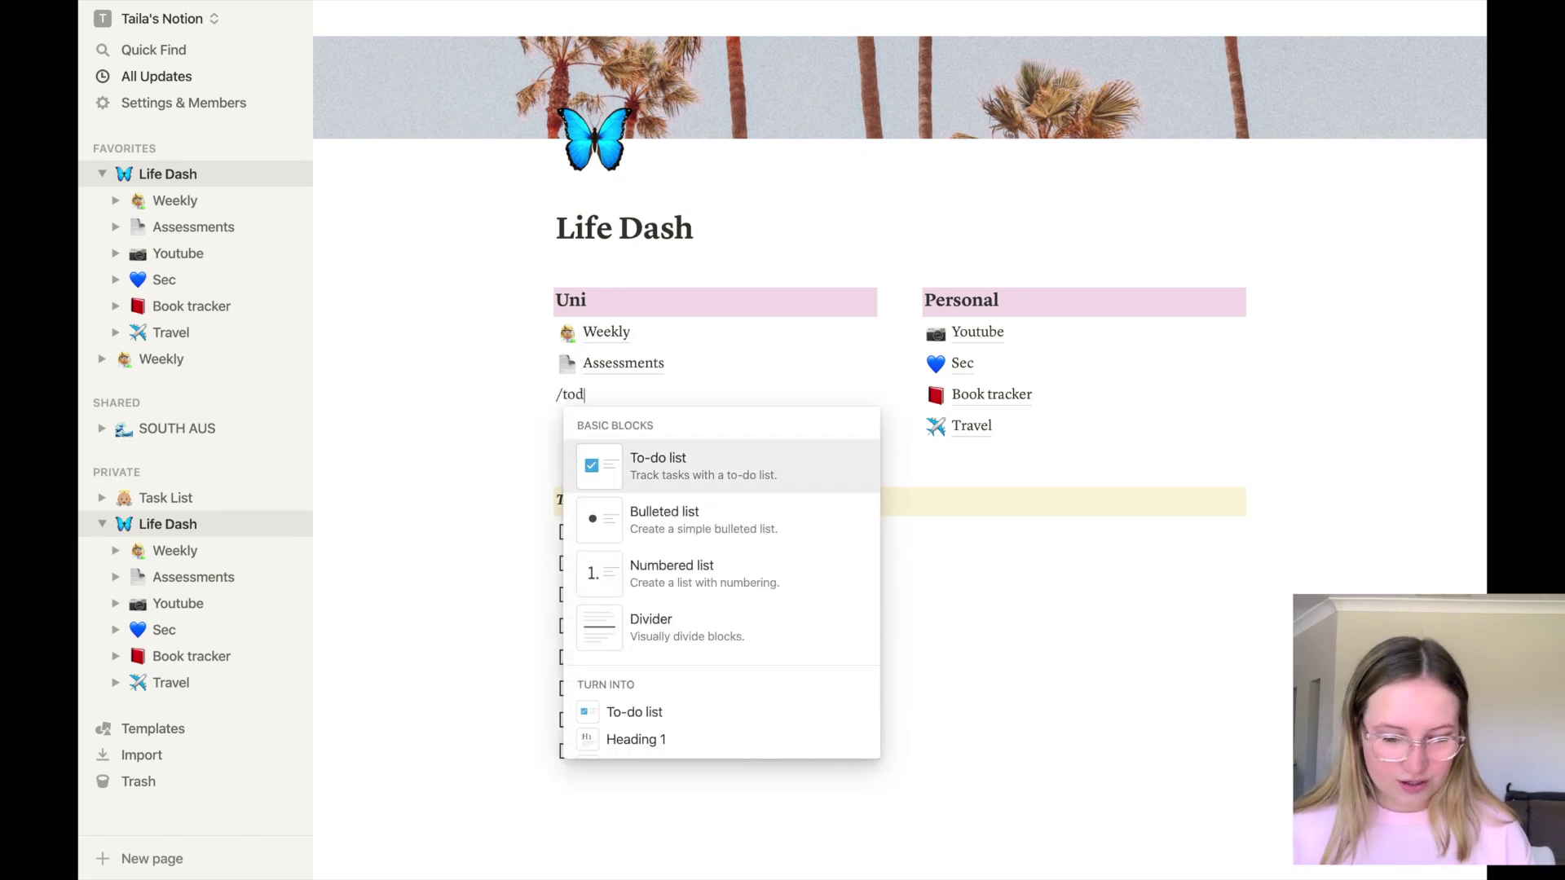
key(Return)
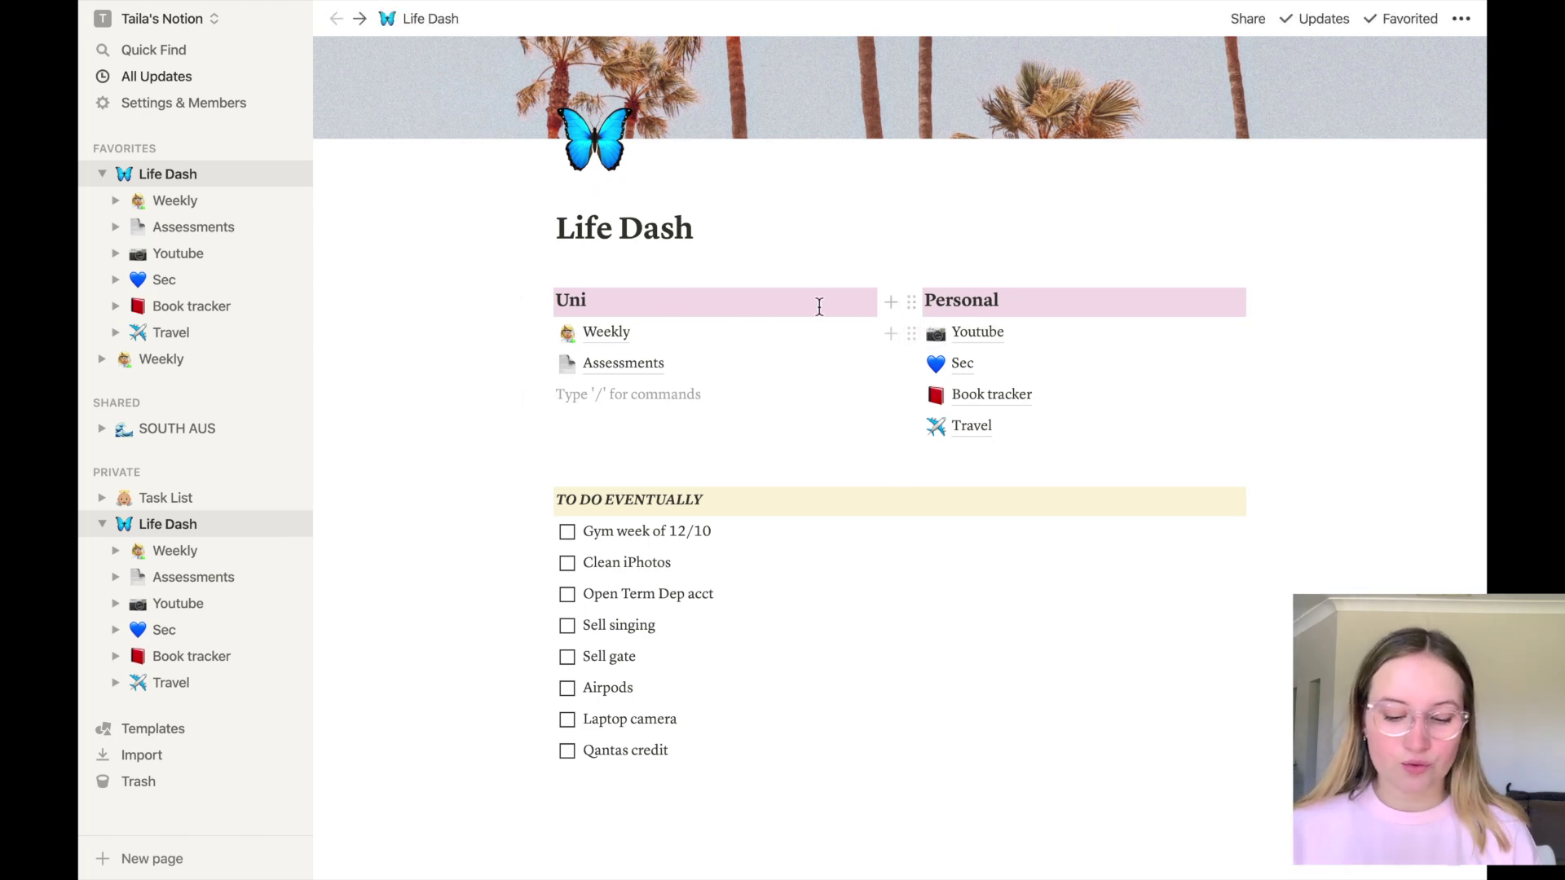
mouse_move(715, 302)
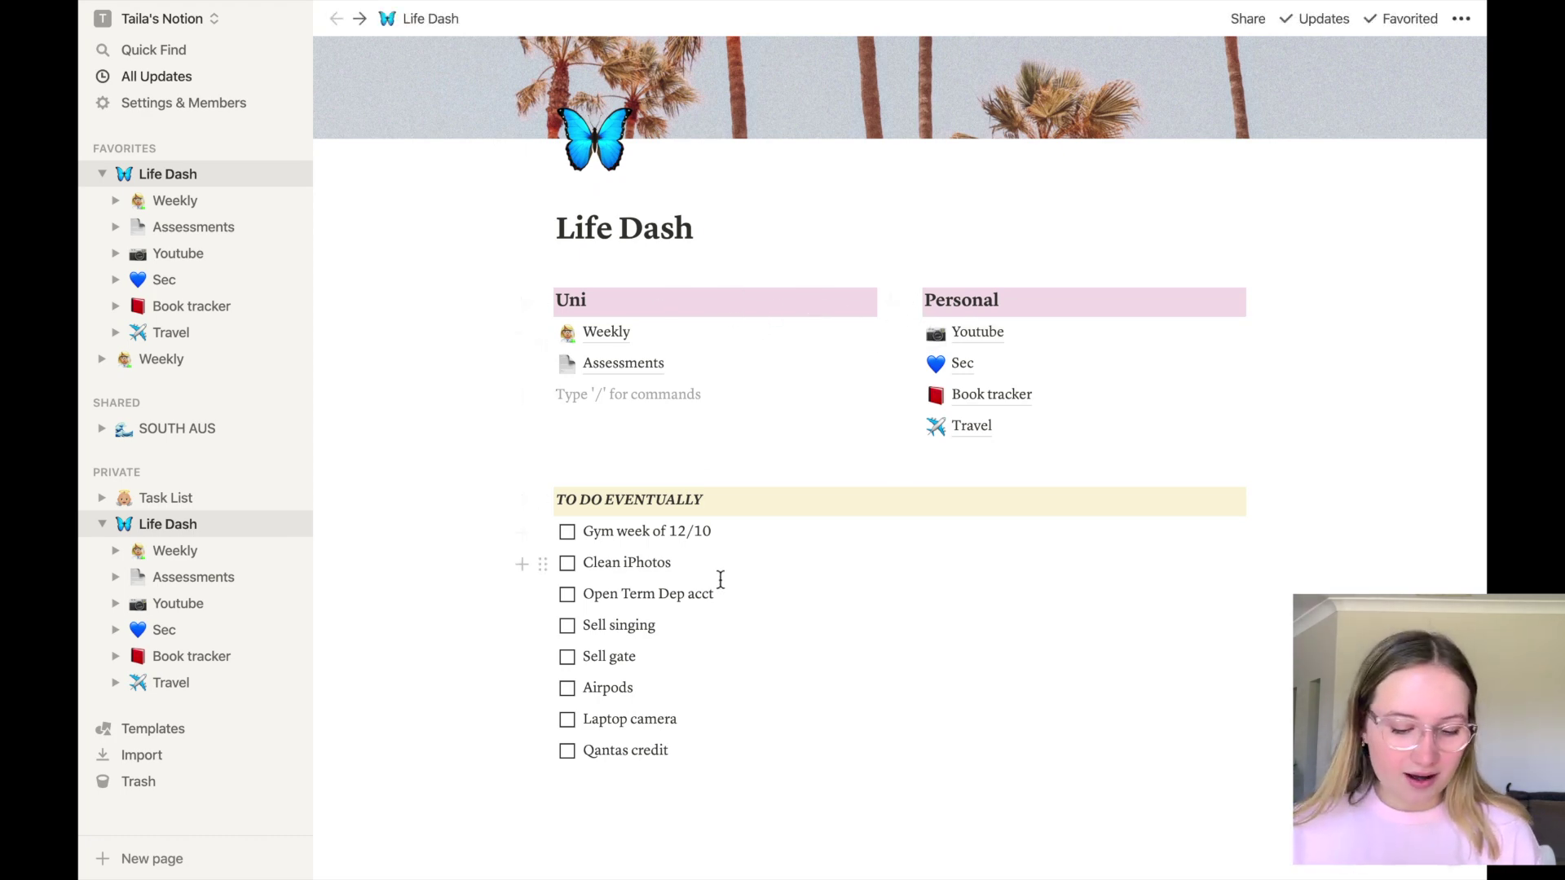
scroll(720, 579, up, 2)
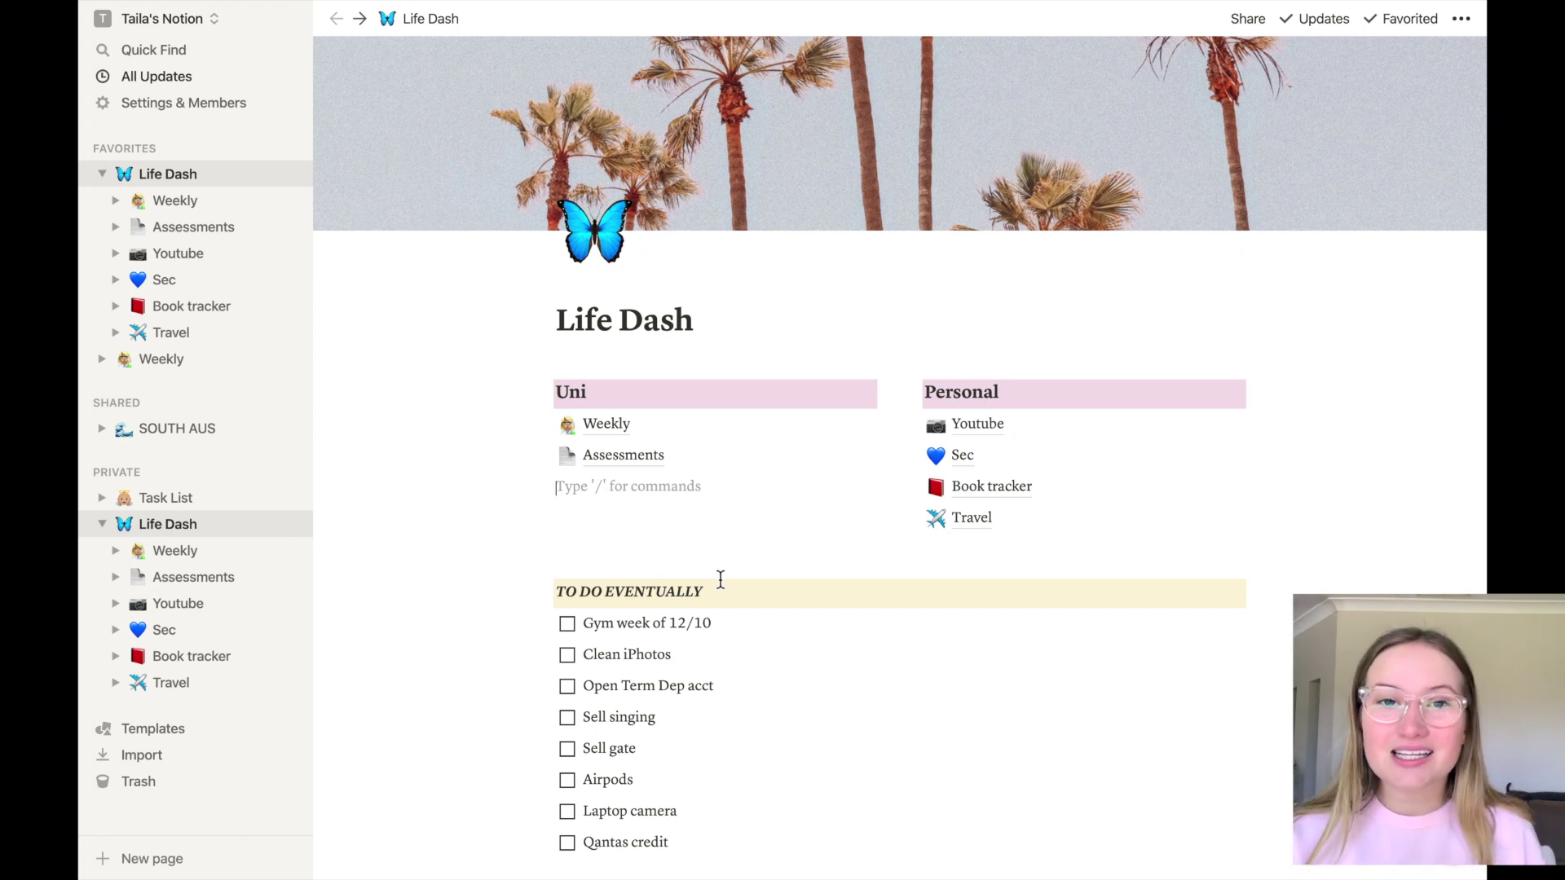
scroll(721, 343, up, 1)
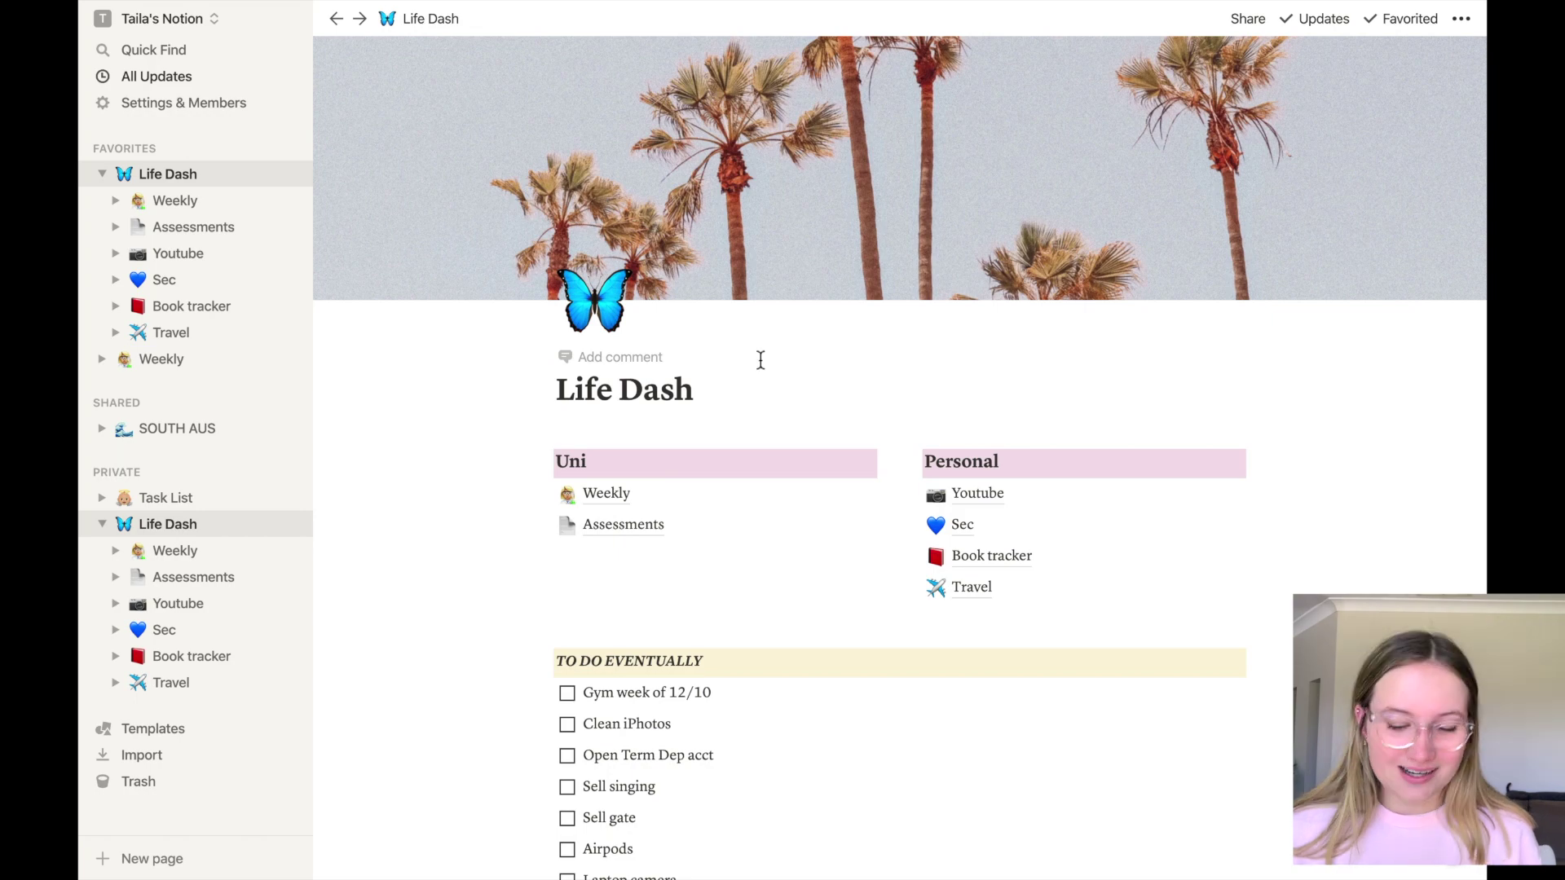
scroll(863, 380, down, 2)
scroll(863, 379, down, 1)
Browse the Youtube page's content calendar and idea lists, then go back to Life Dash
click(937, 323)
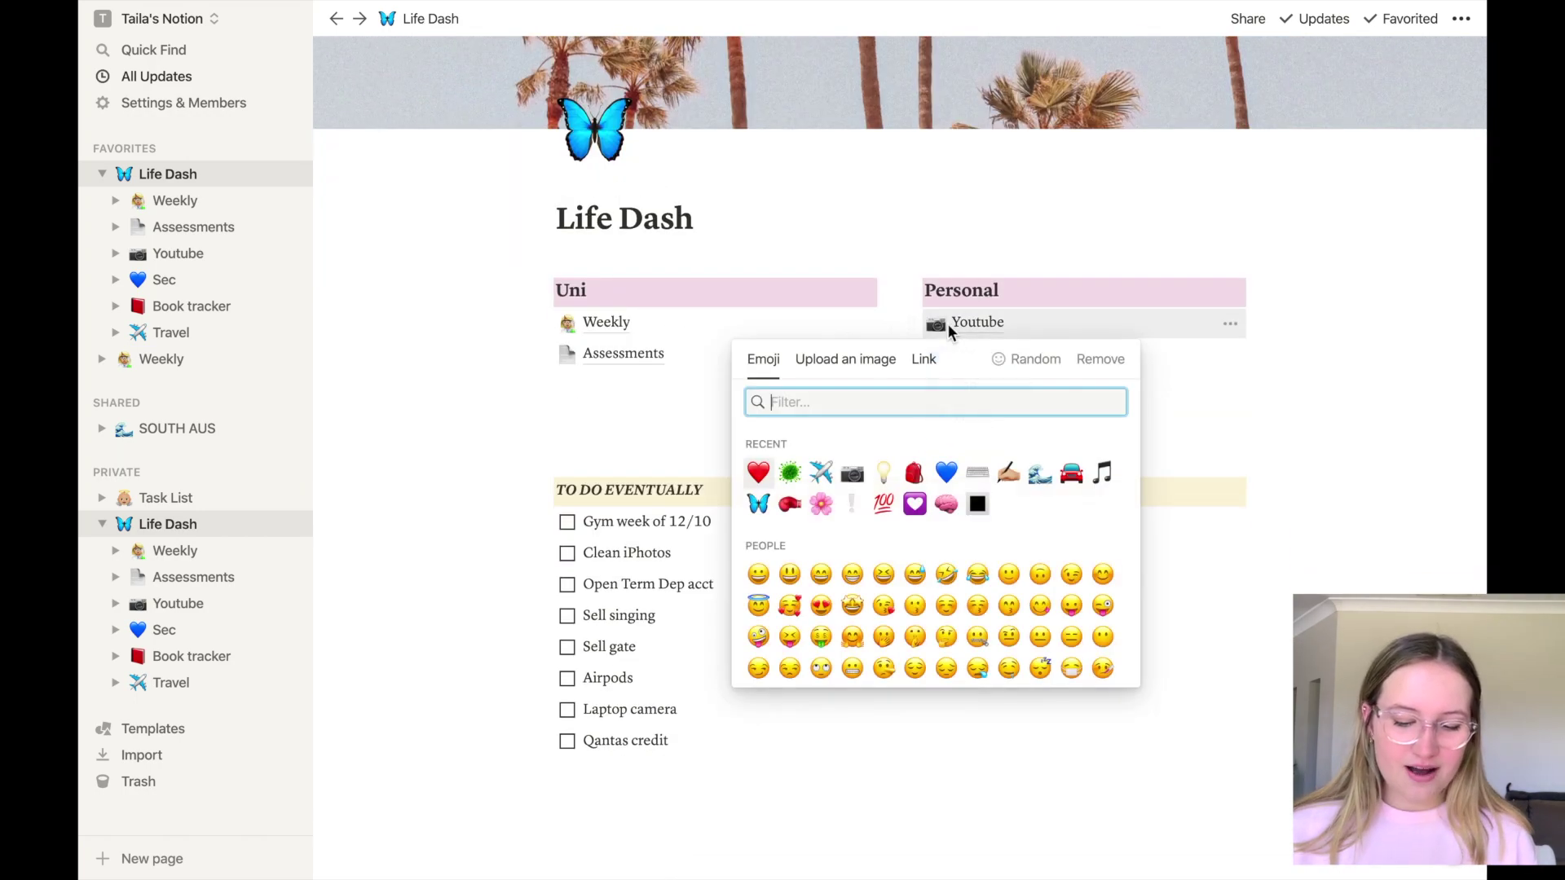
click(994, 333)
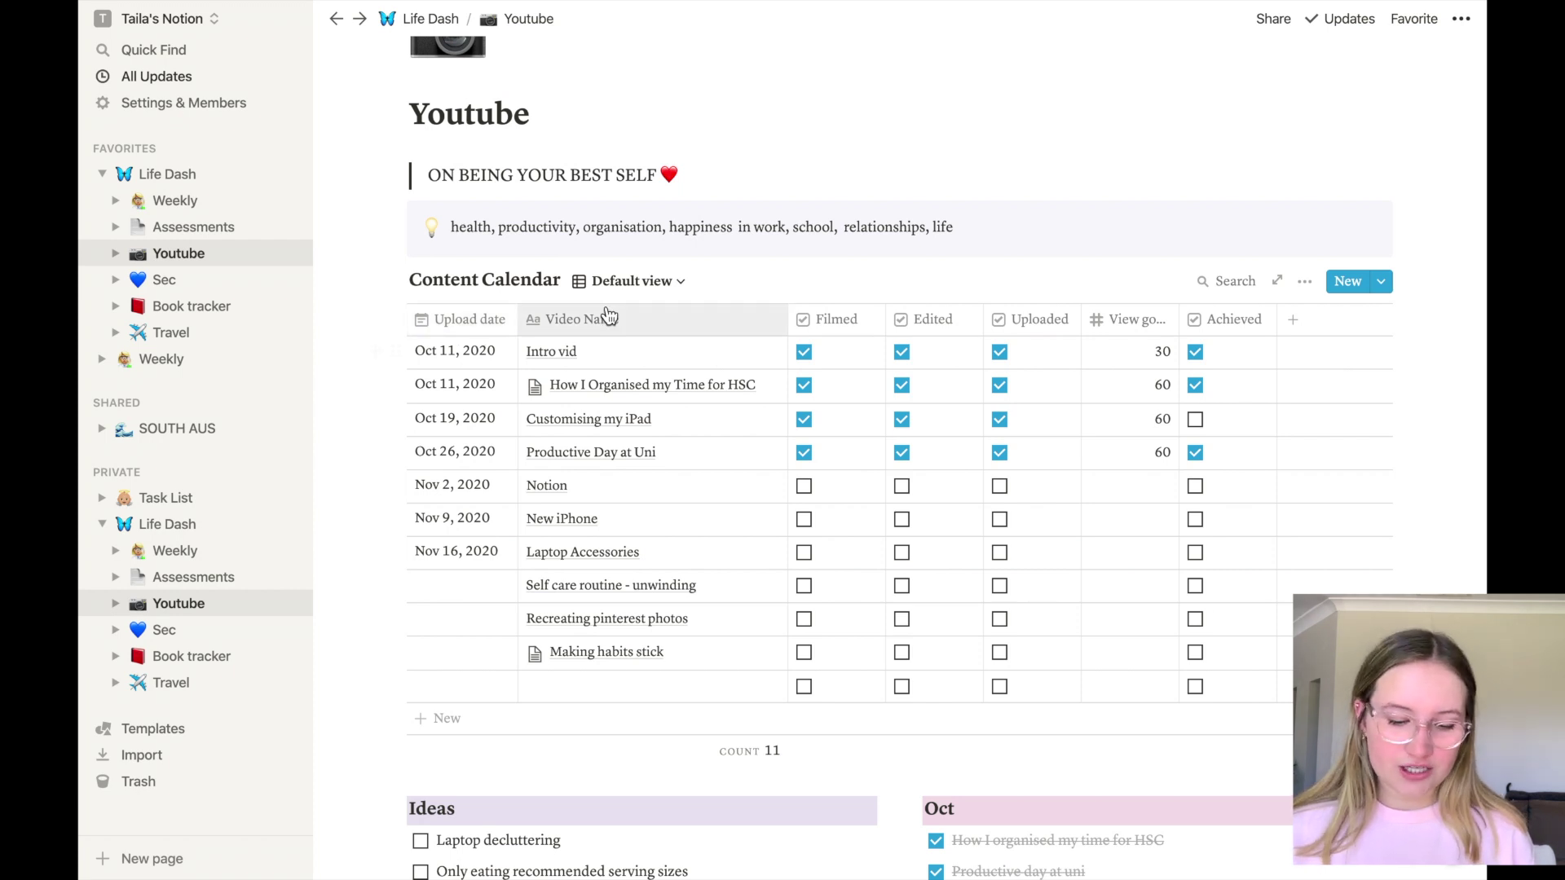
click(854, 318)
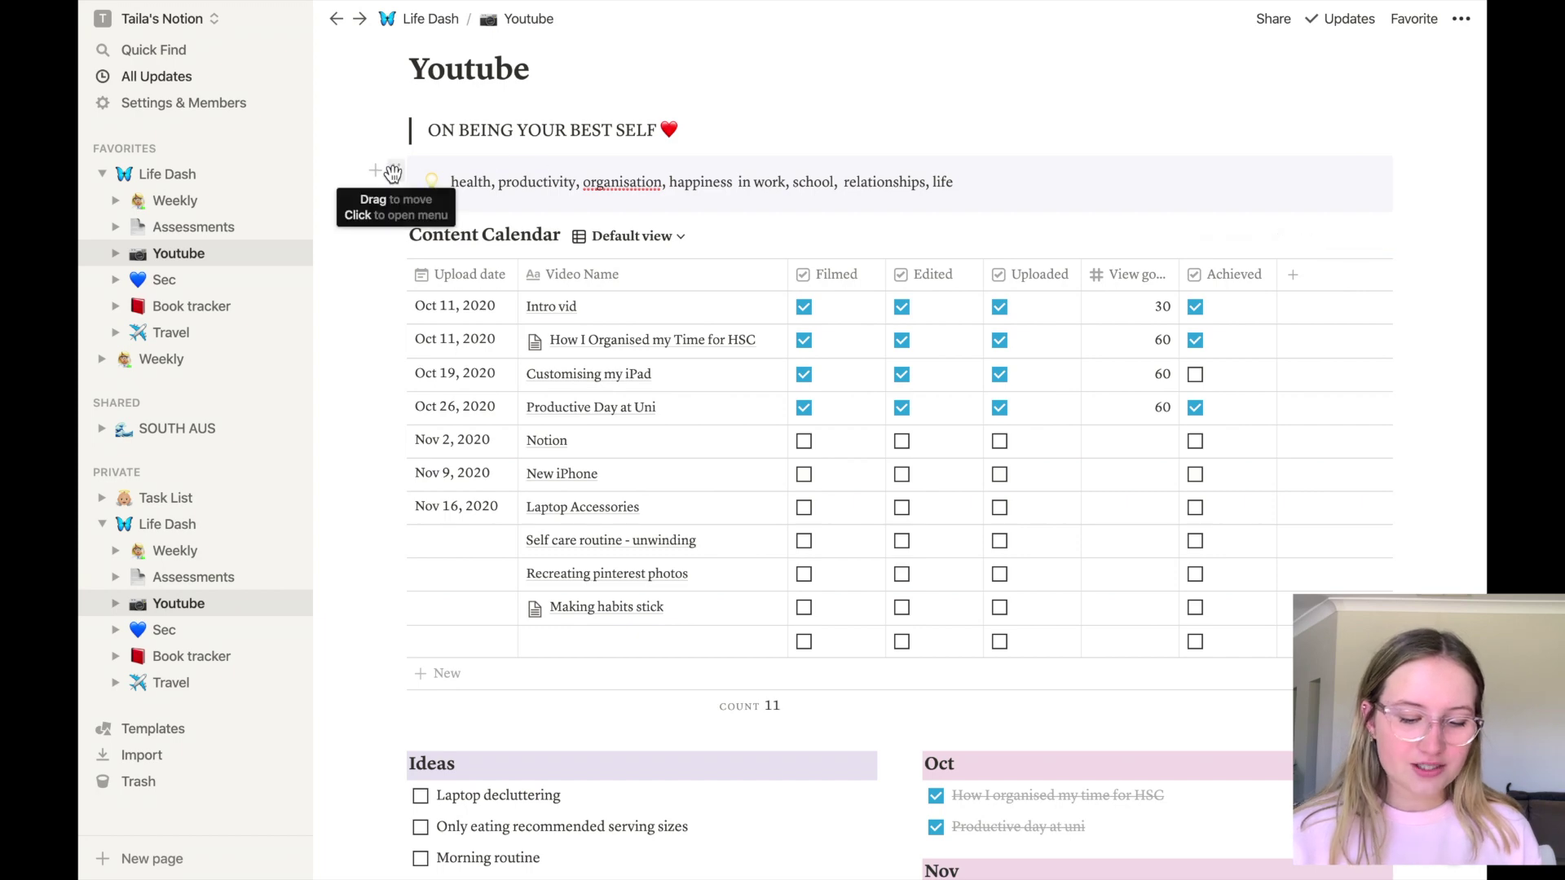
click(394, 174)
scroll(514, 255, down, 3)
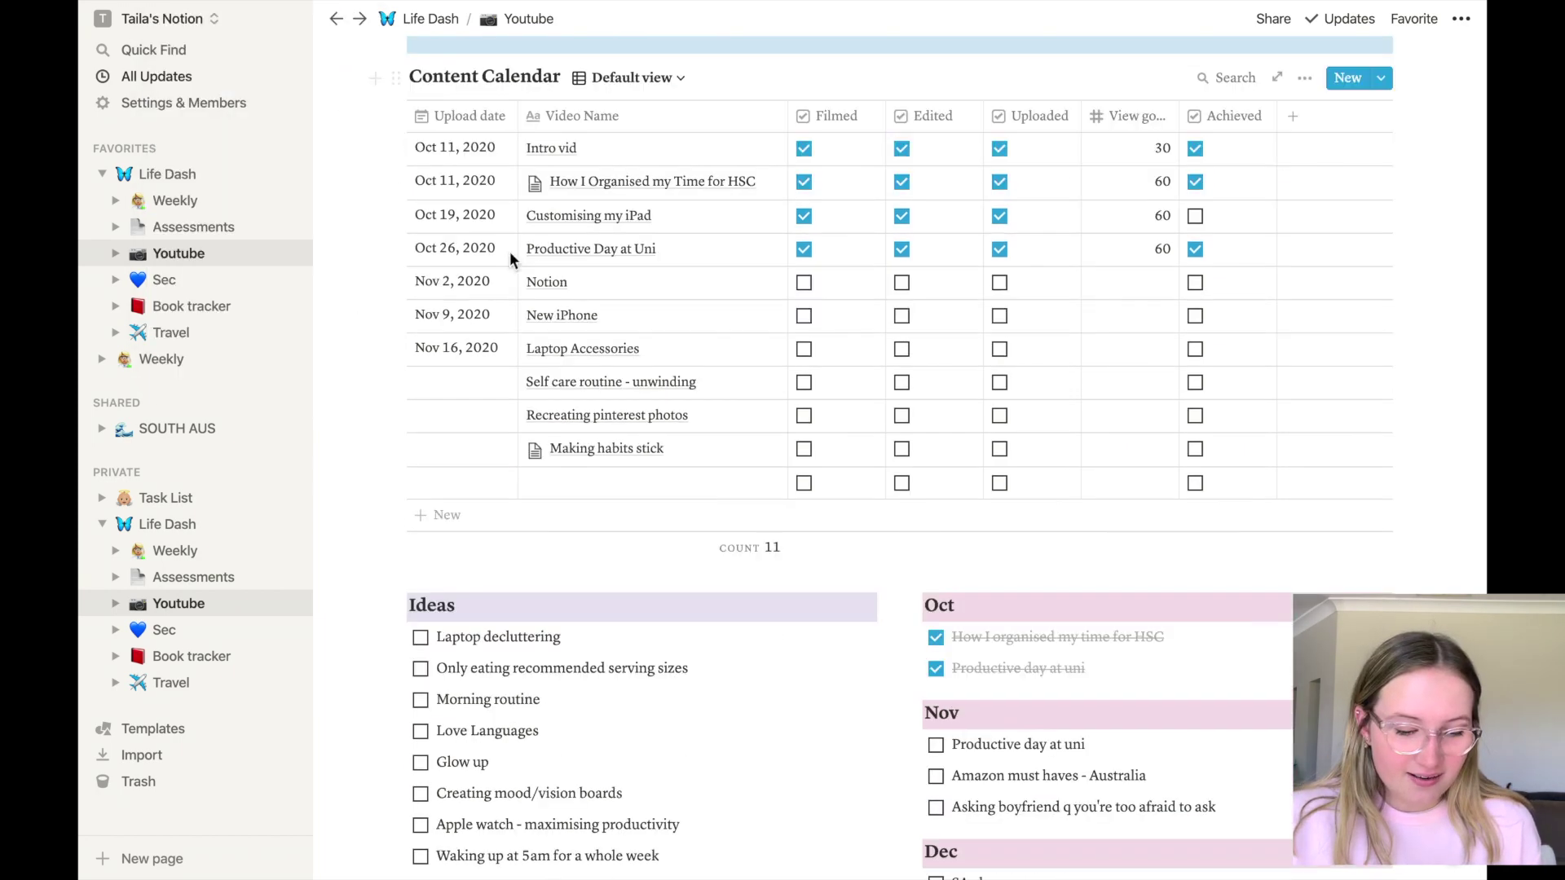
scroll(718, 203, down, 5)
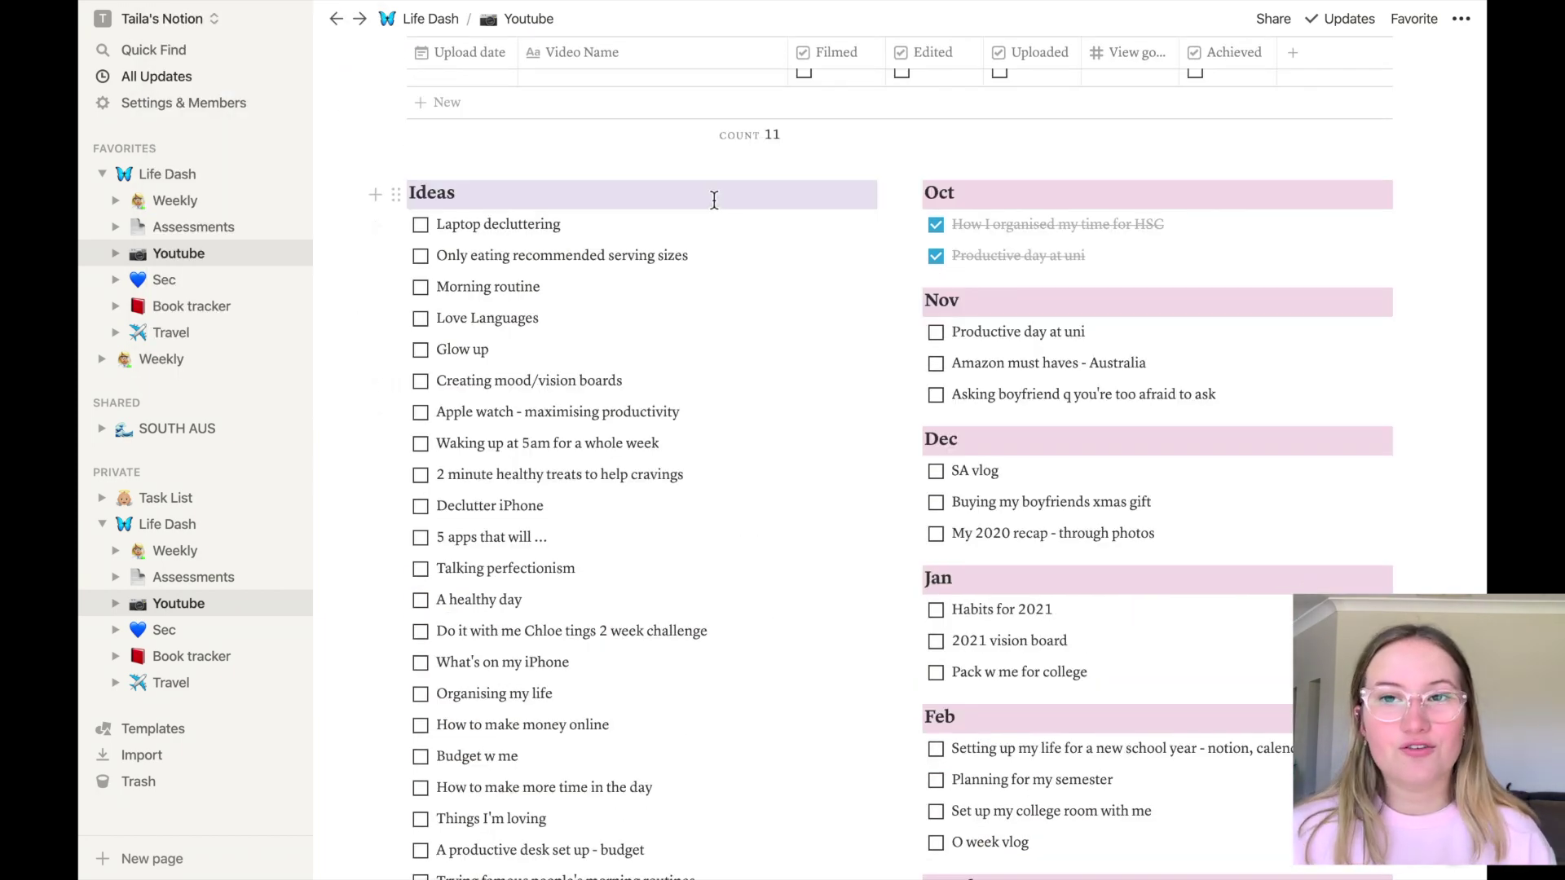
scroll(715, 199, down, 2)
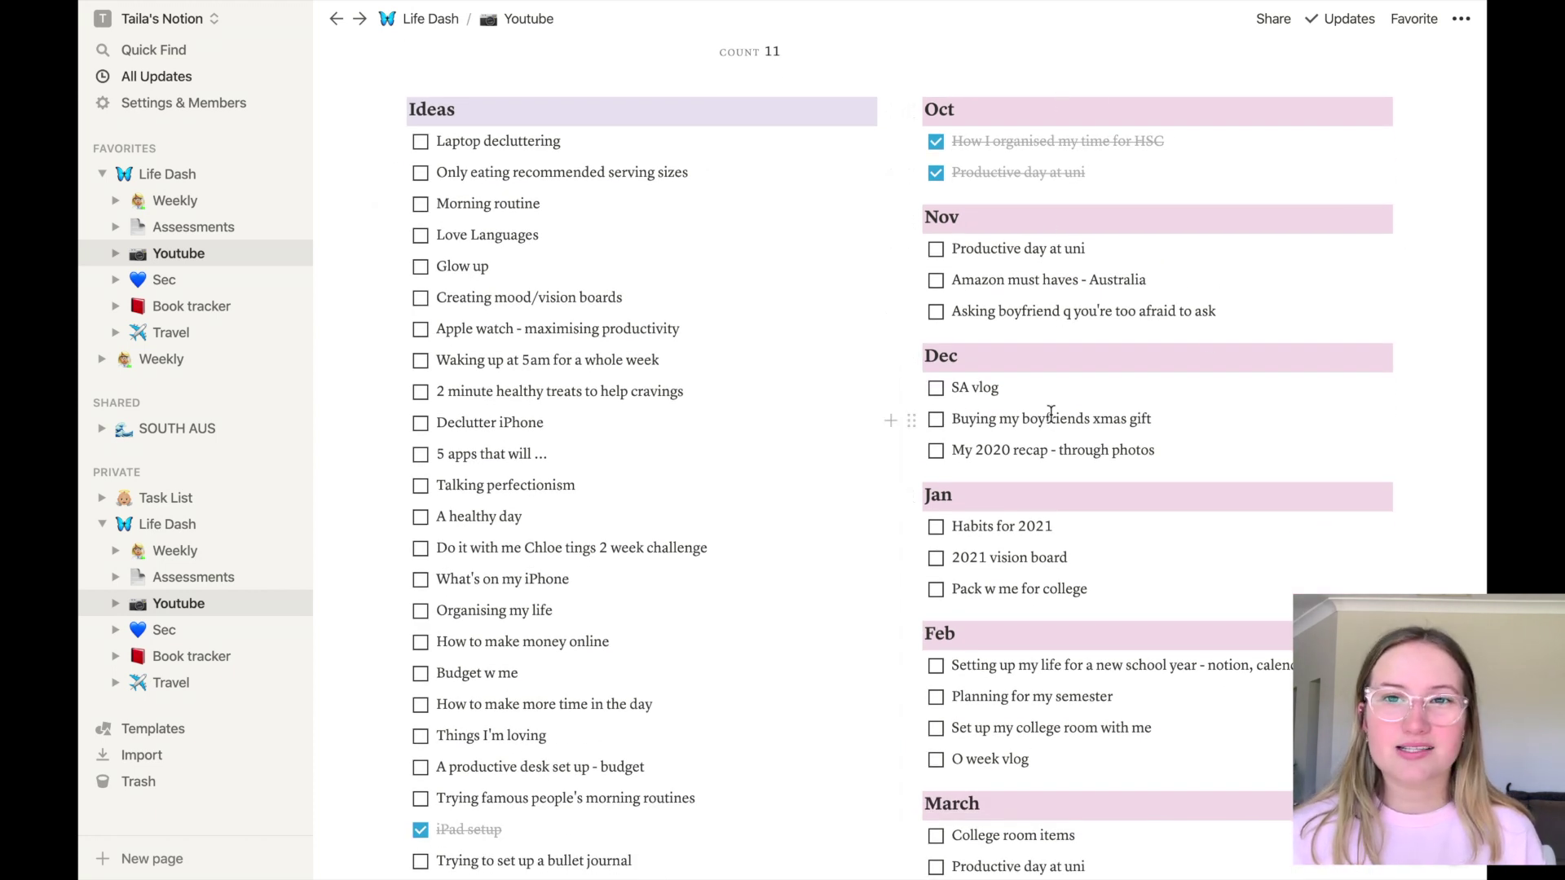
scroll(719, 668, down, 5)
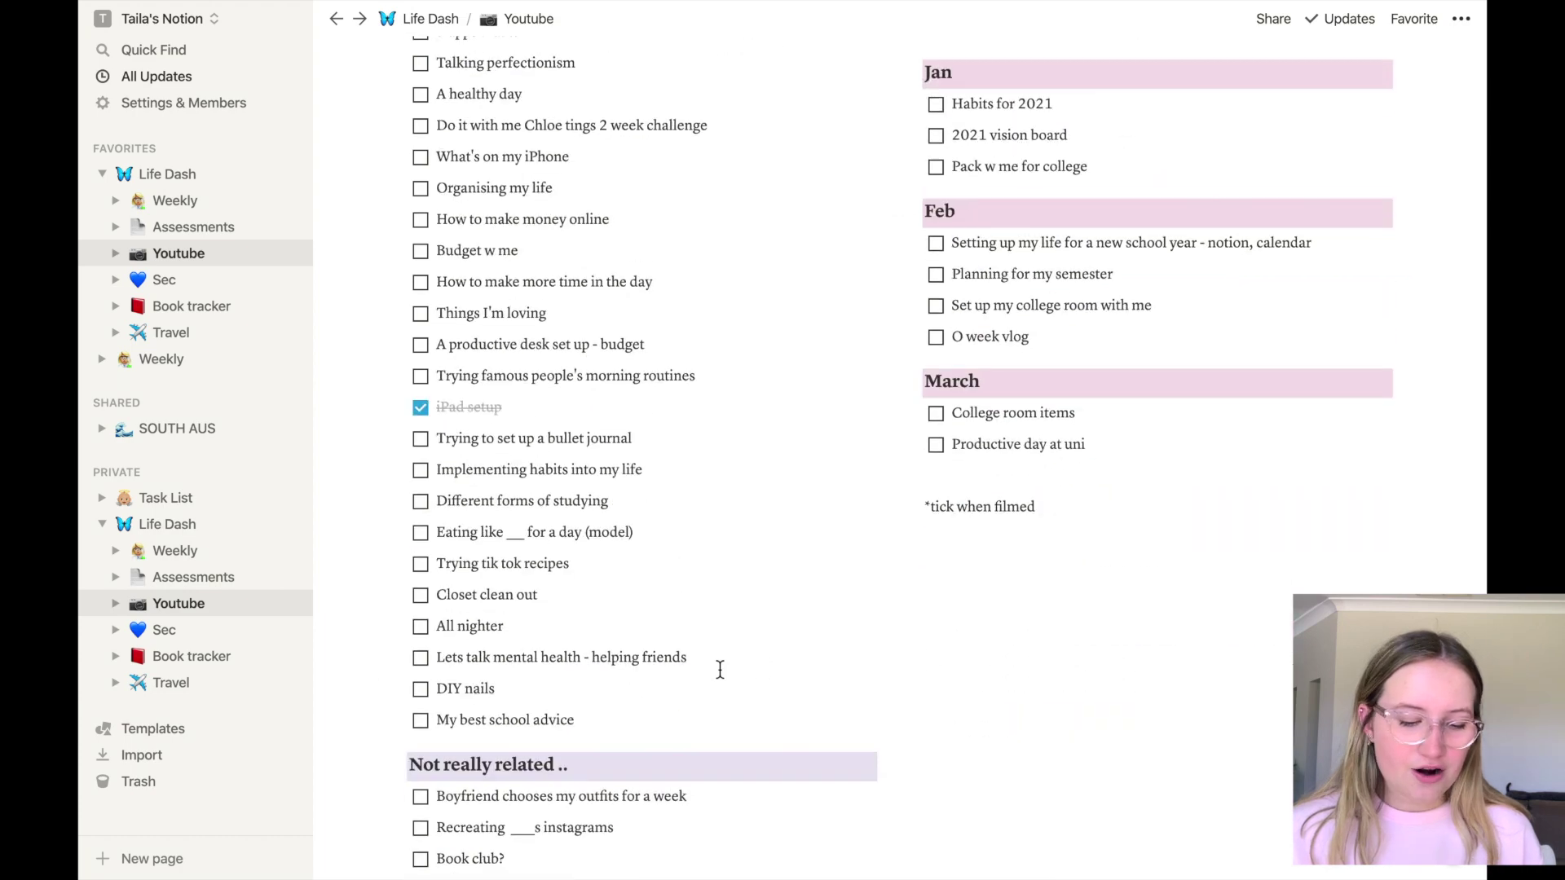
scroll(719, 668, down, 5)
scroll(718, 668, up, 3)
scroll(720, 669, up, 4)
scroll(719, 669, up, 3)
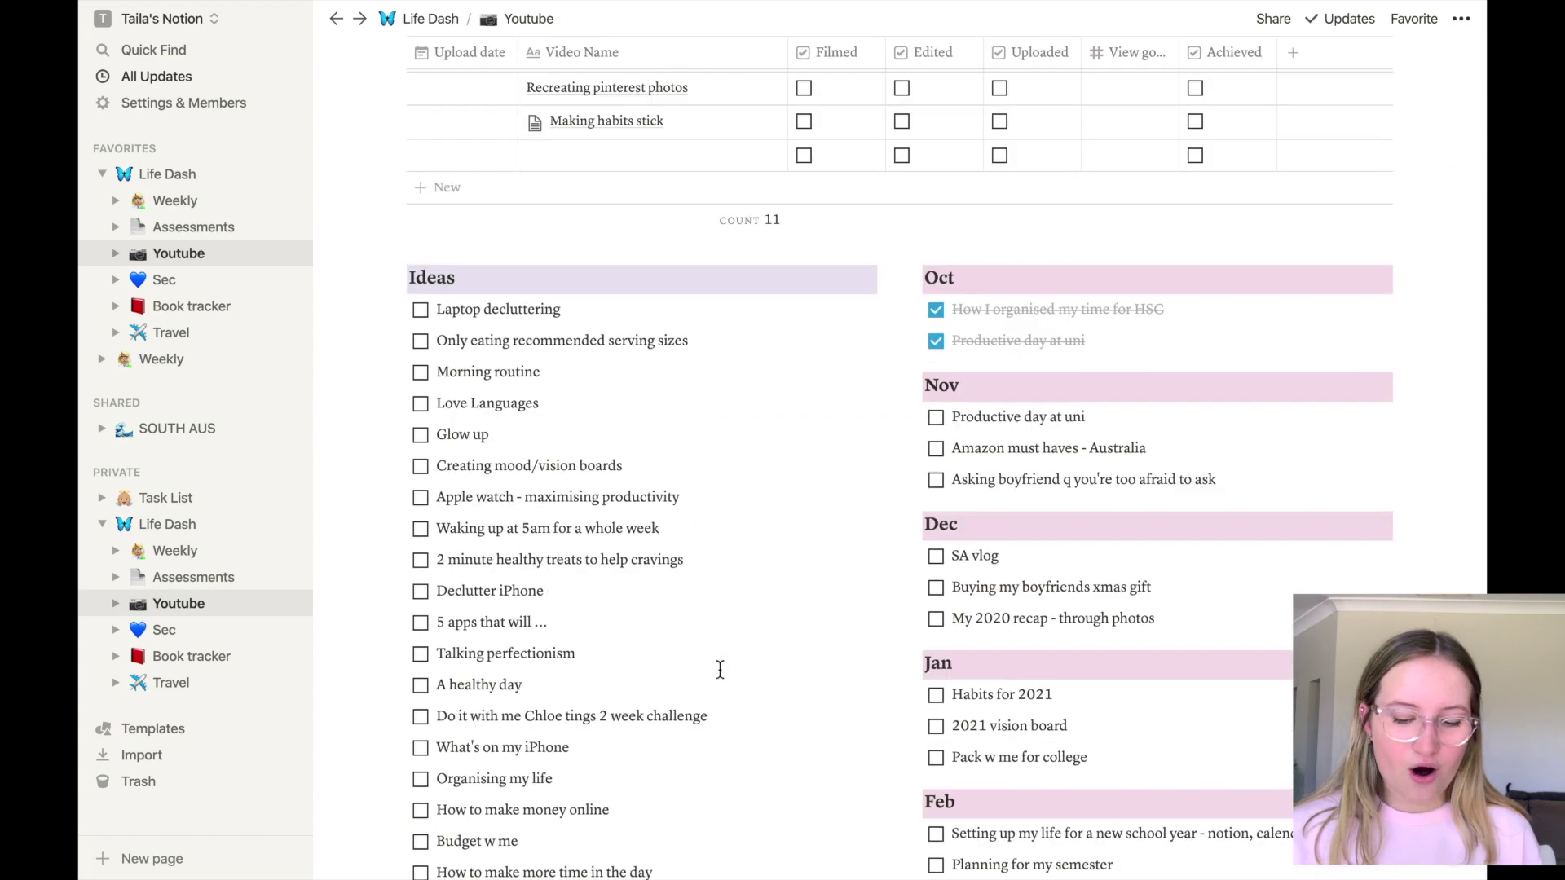
scroll(719, 669, up, 2)
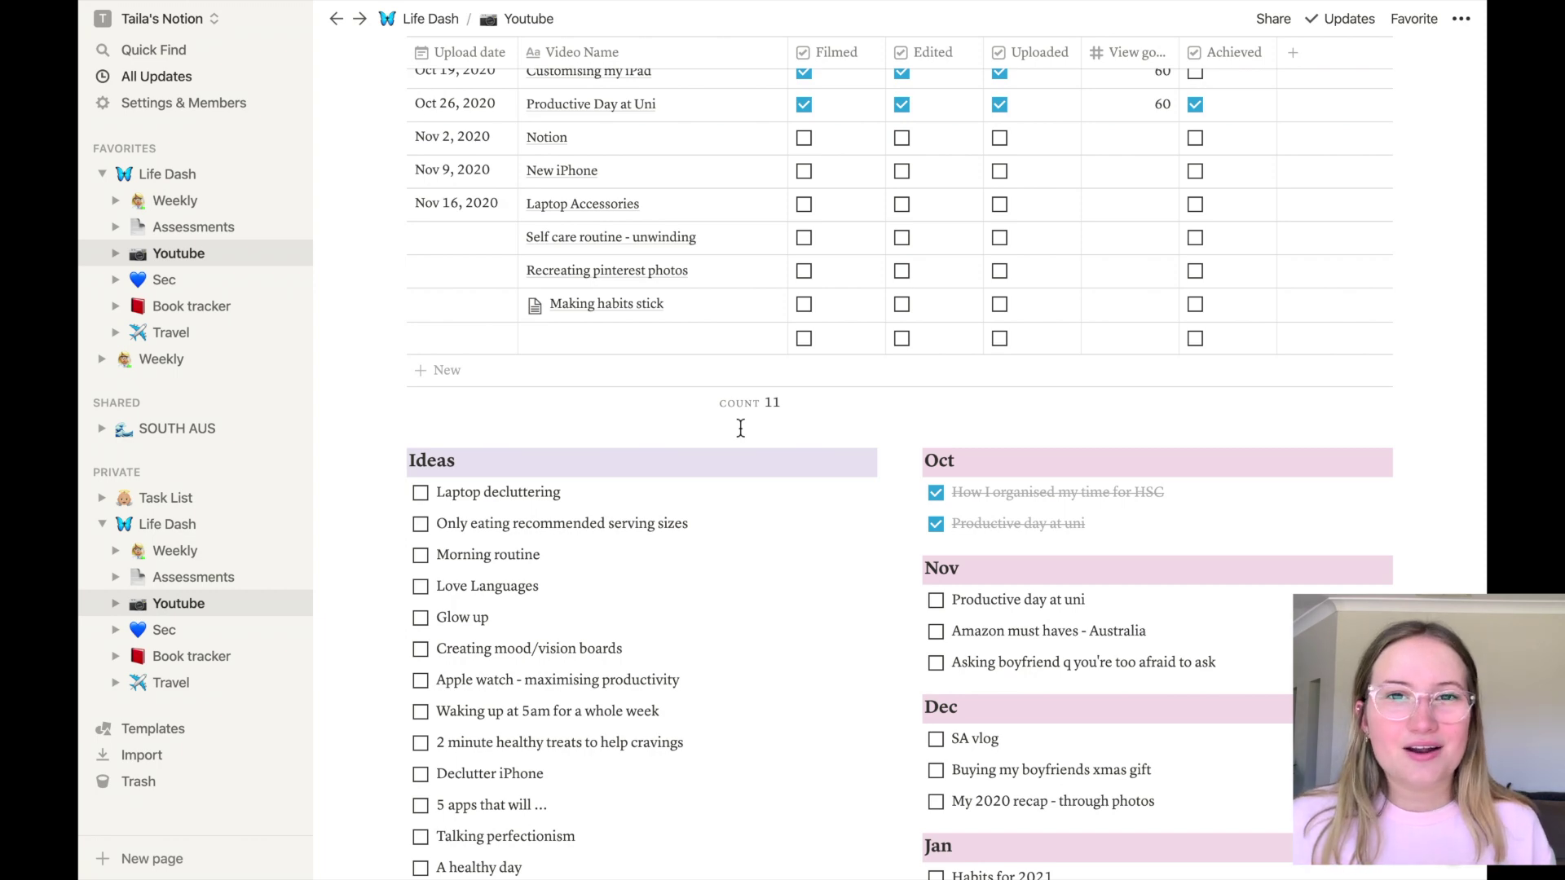
scroll(1014, 519, down, 3)
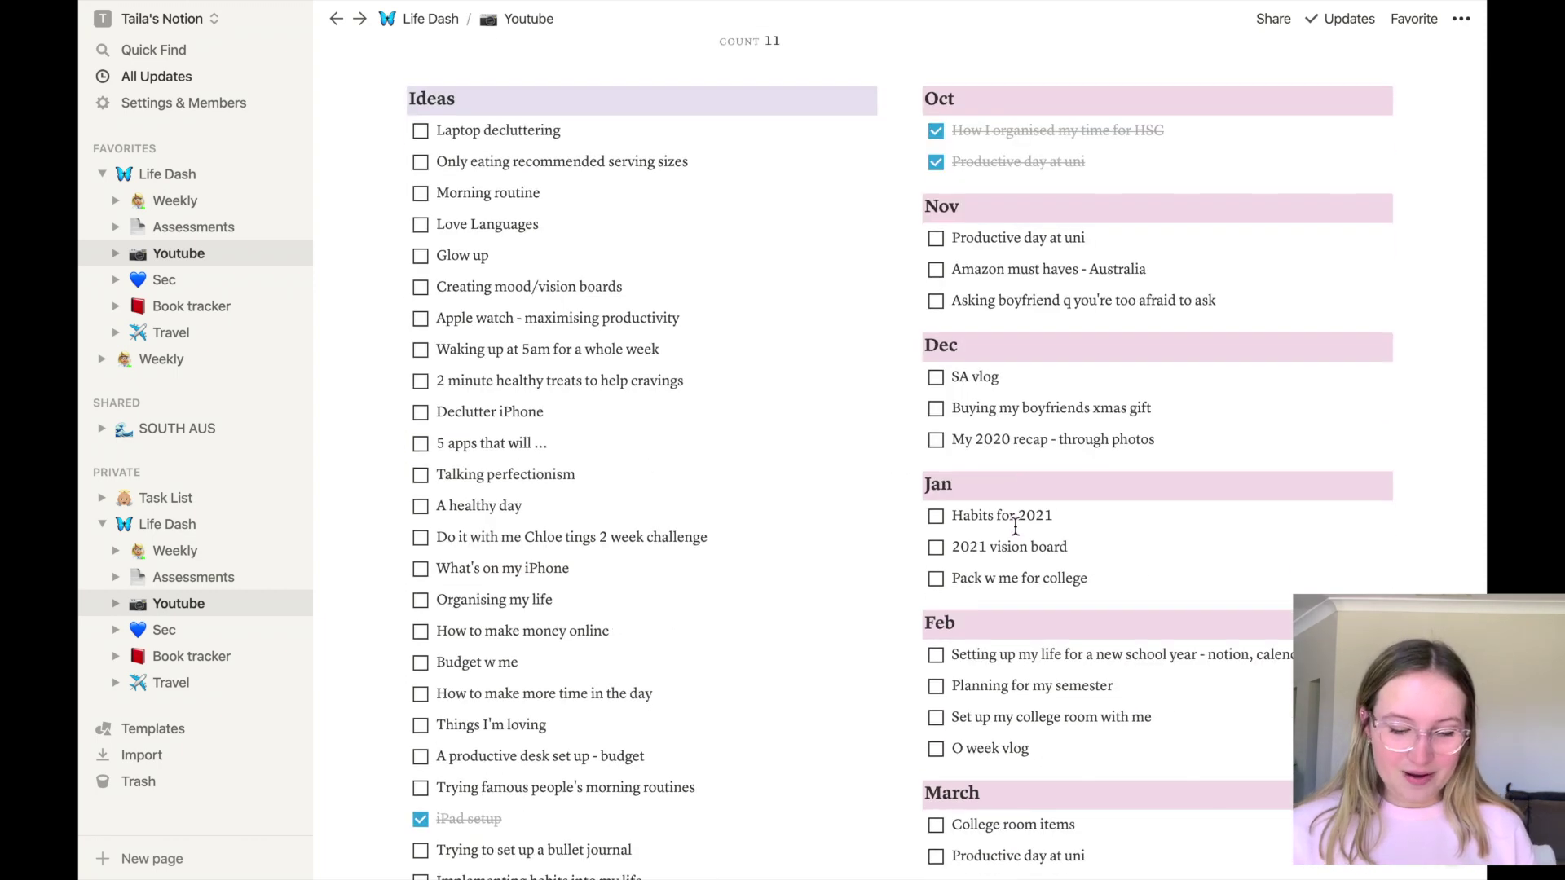
key(super+bracketleft)
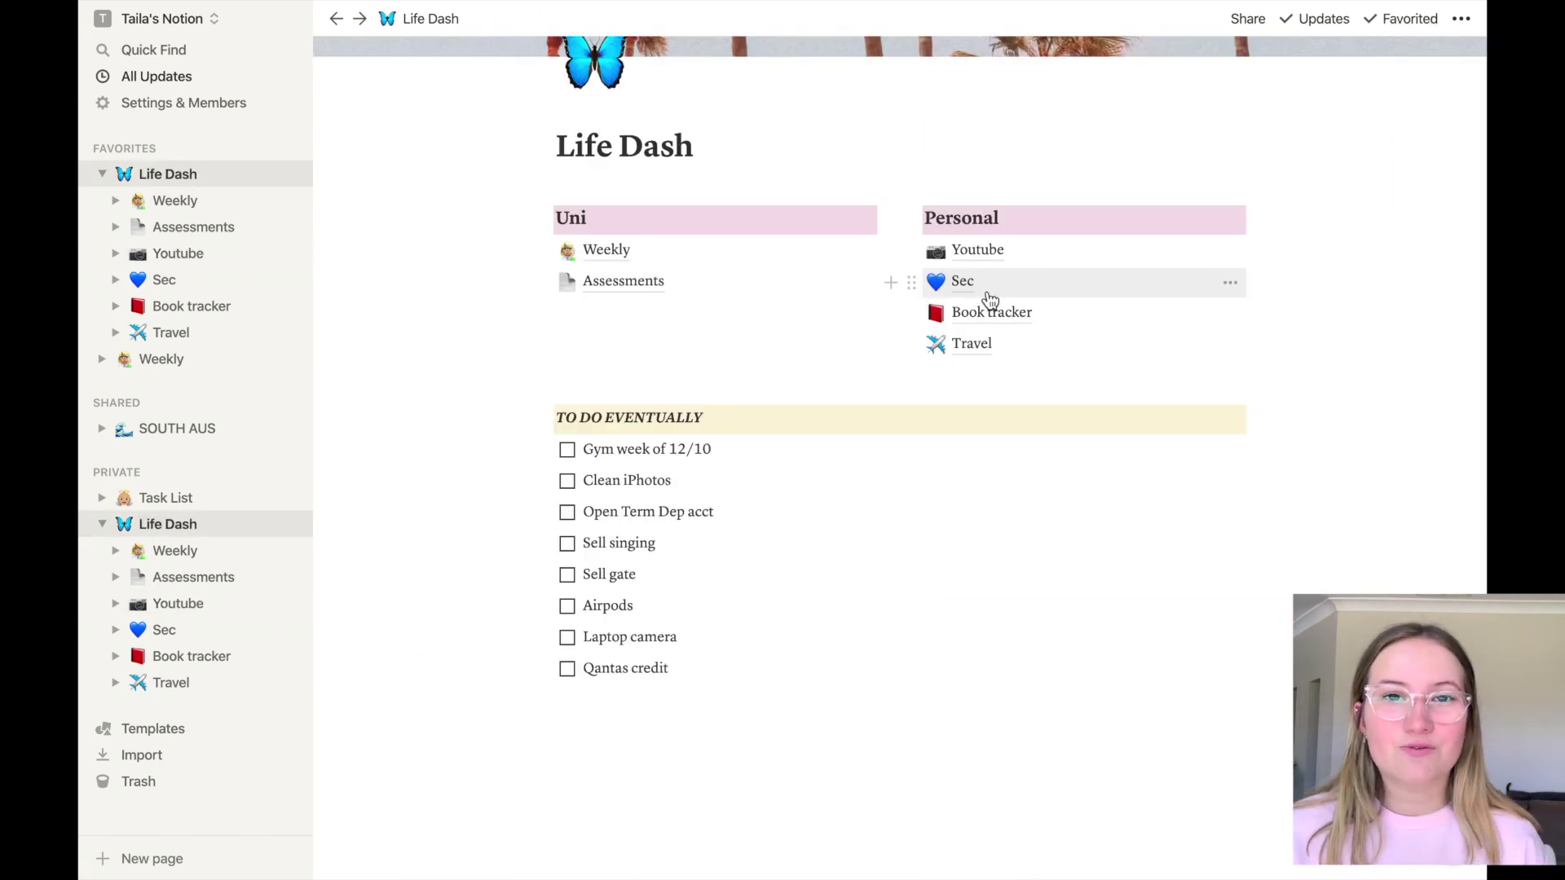
Open the Sec page with its Calendar table of exec meetings and election tasks
click(962, 282)
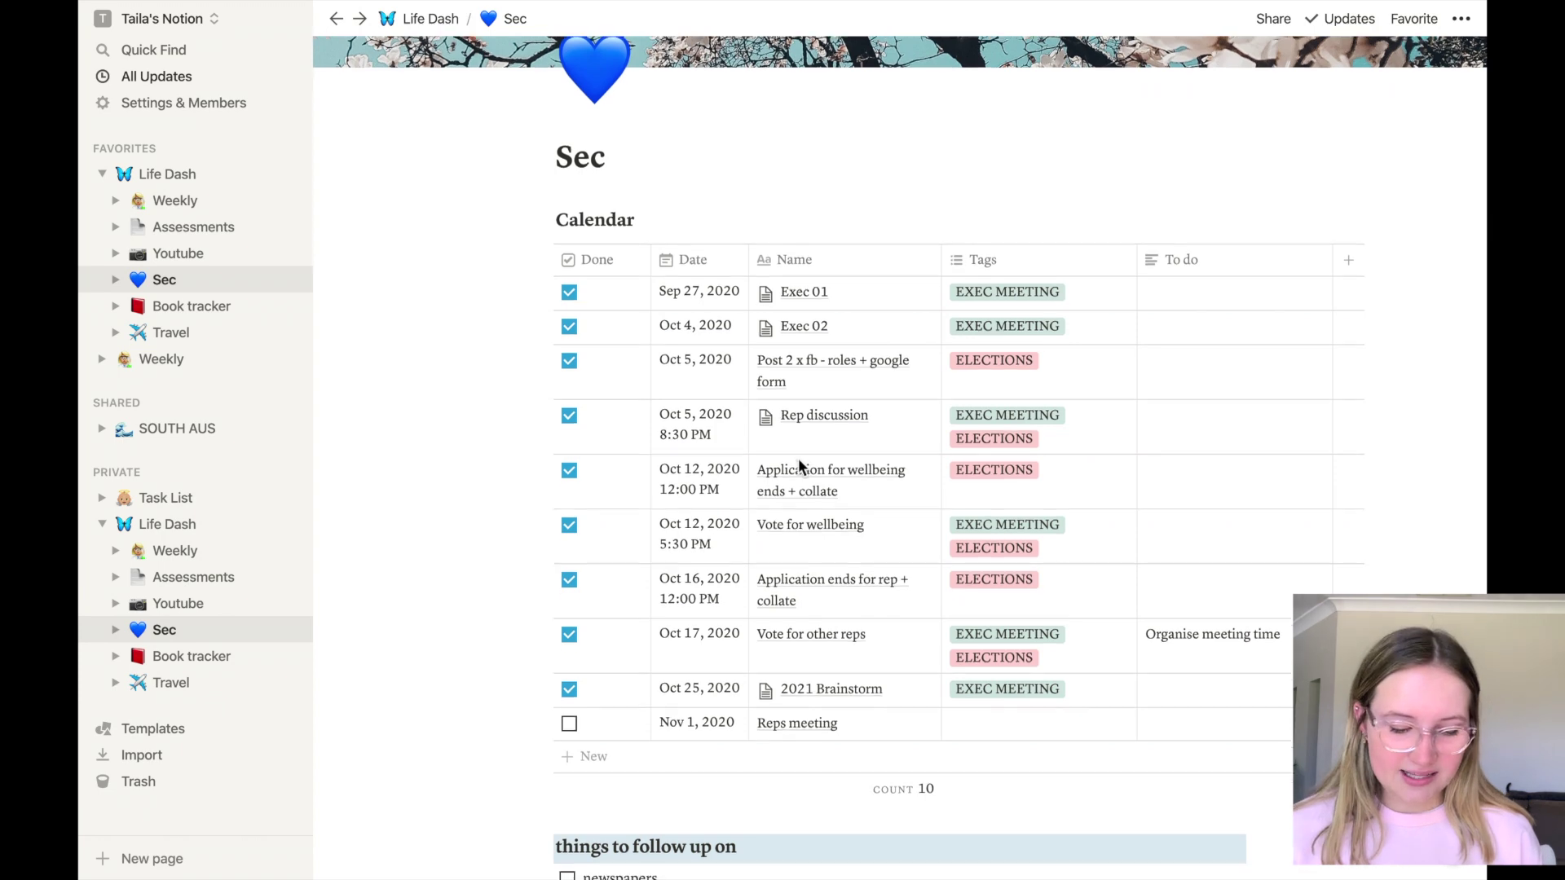
scroll(800, 462, down, 2)
scroll(1019, 560, down, 2)
scroll(1020, 560, down, 2)
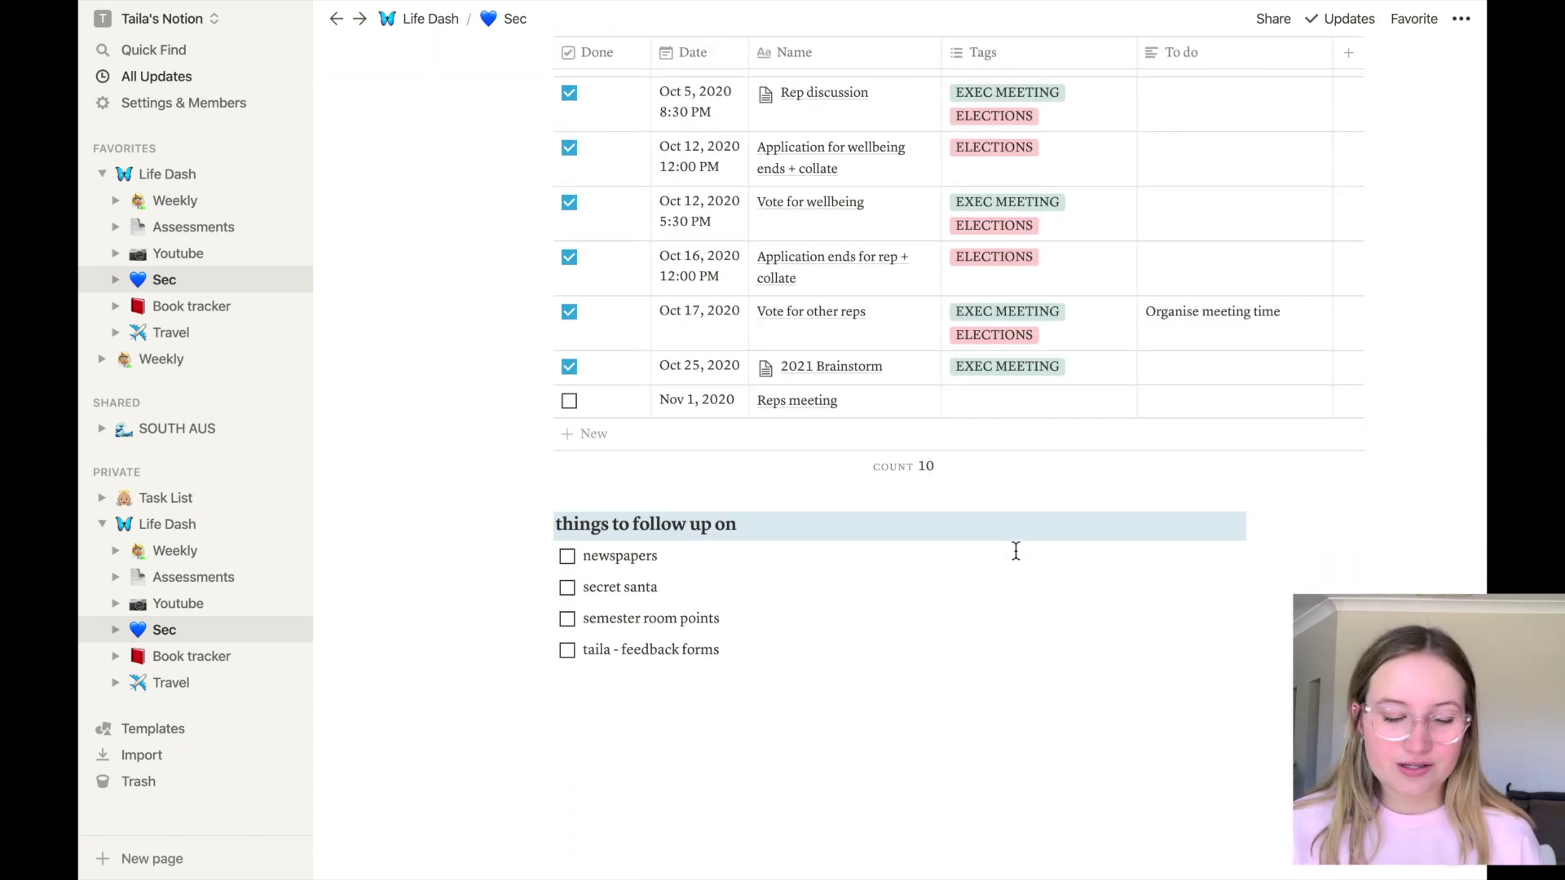
scroll(1014, 551, up, 4)
scroll(1013, 549, up, 2)
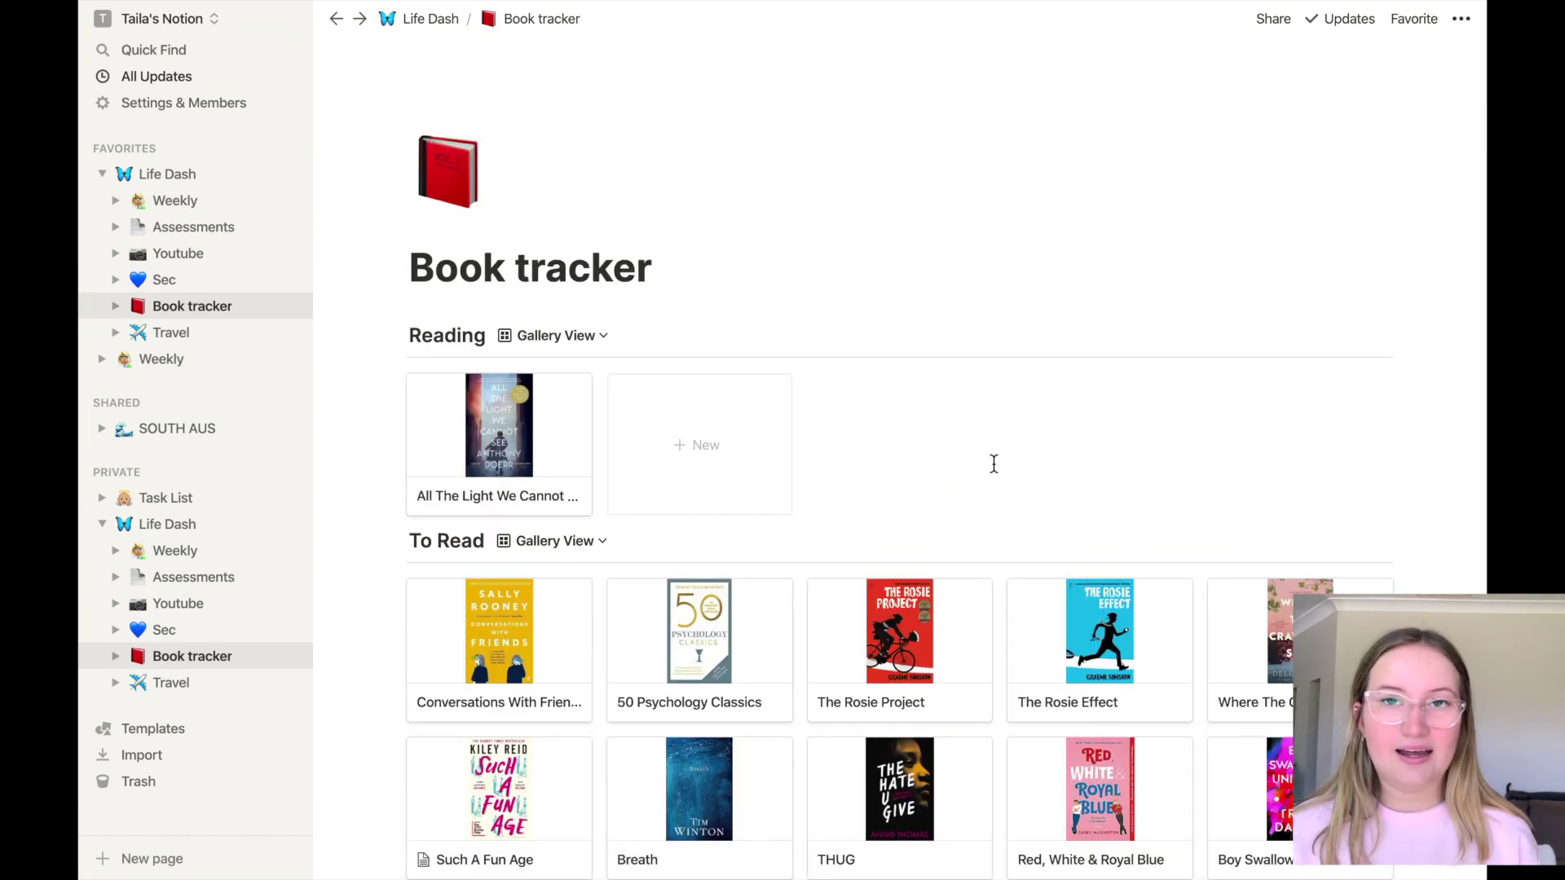
scroll(994, 464, down, 2)
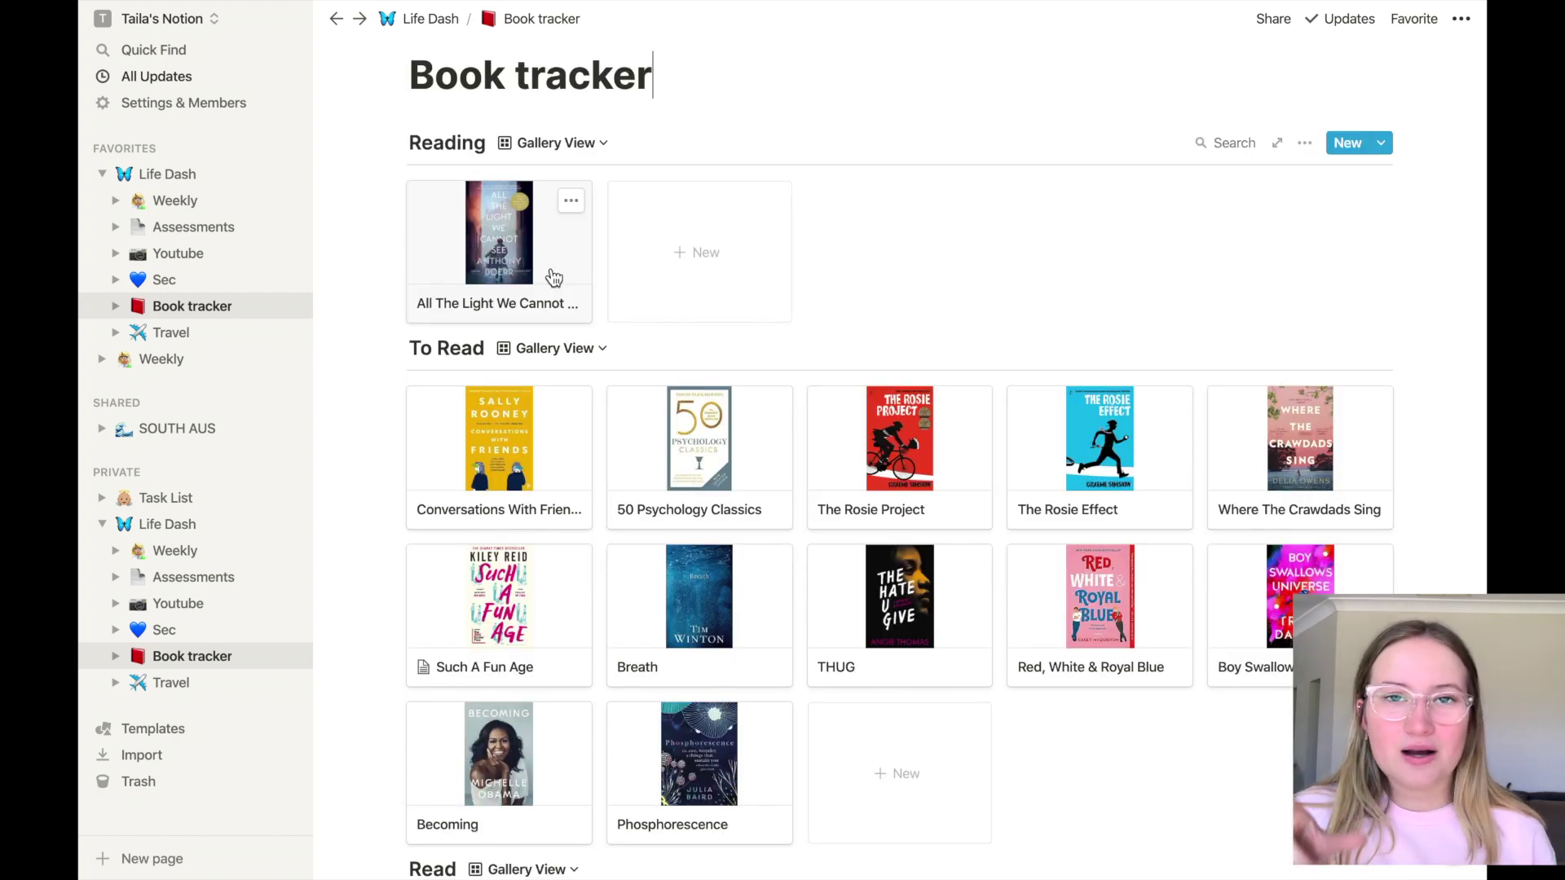
scroll(880, 706, down, 3)
scroll(881, 705, down, 2)
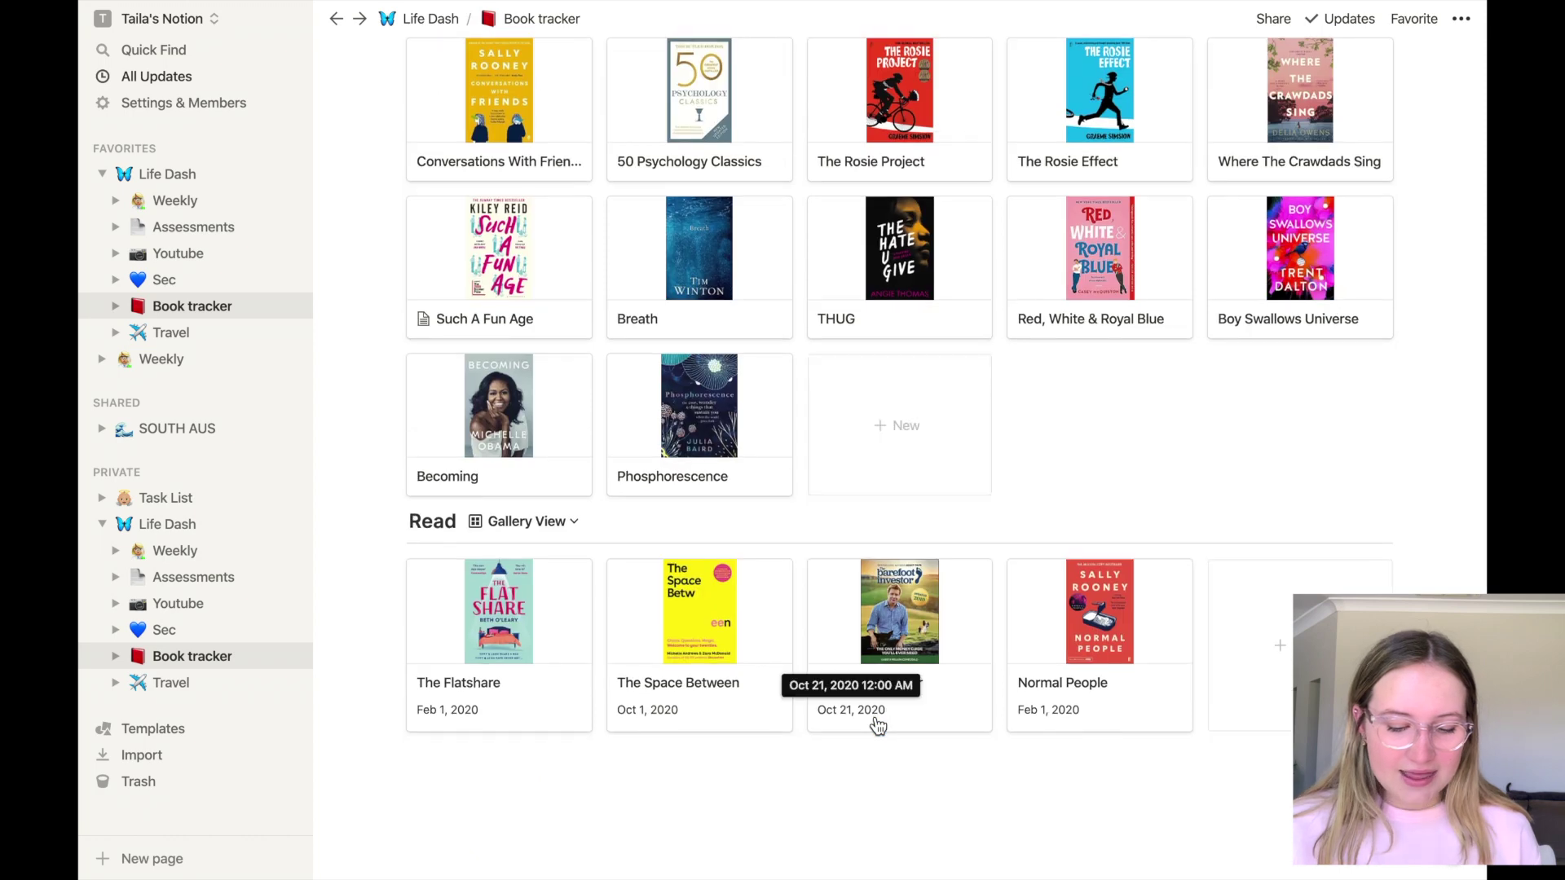
scroll(873, 706, up, 1)
scroll(765, 323, up, 1)
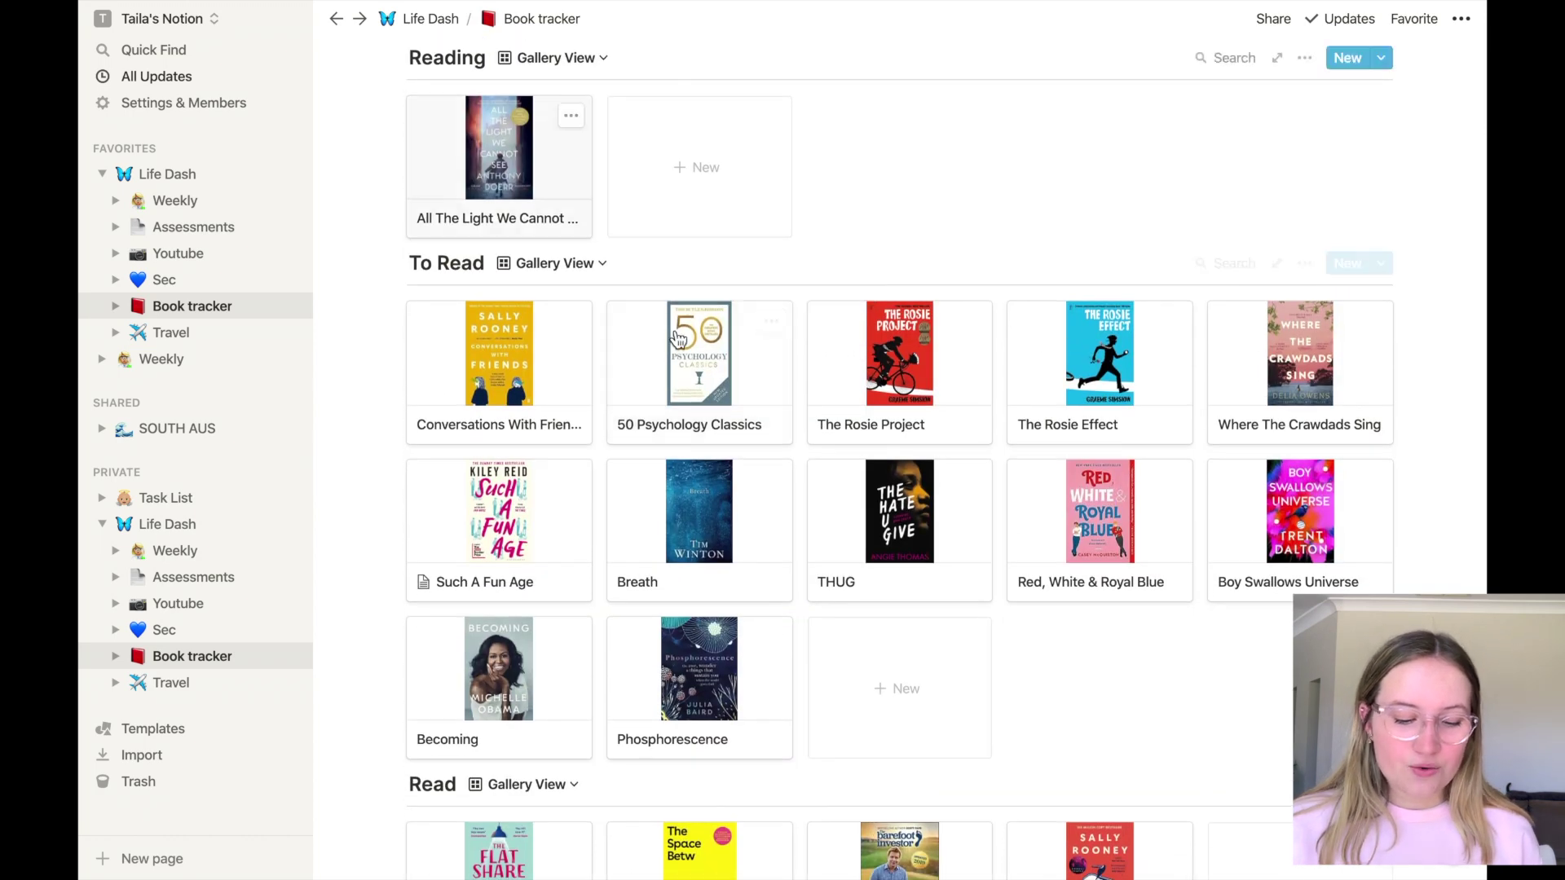
scroll(691, 580, down, 2)
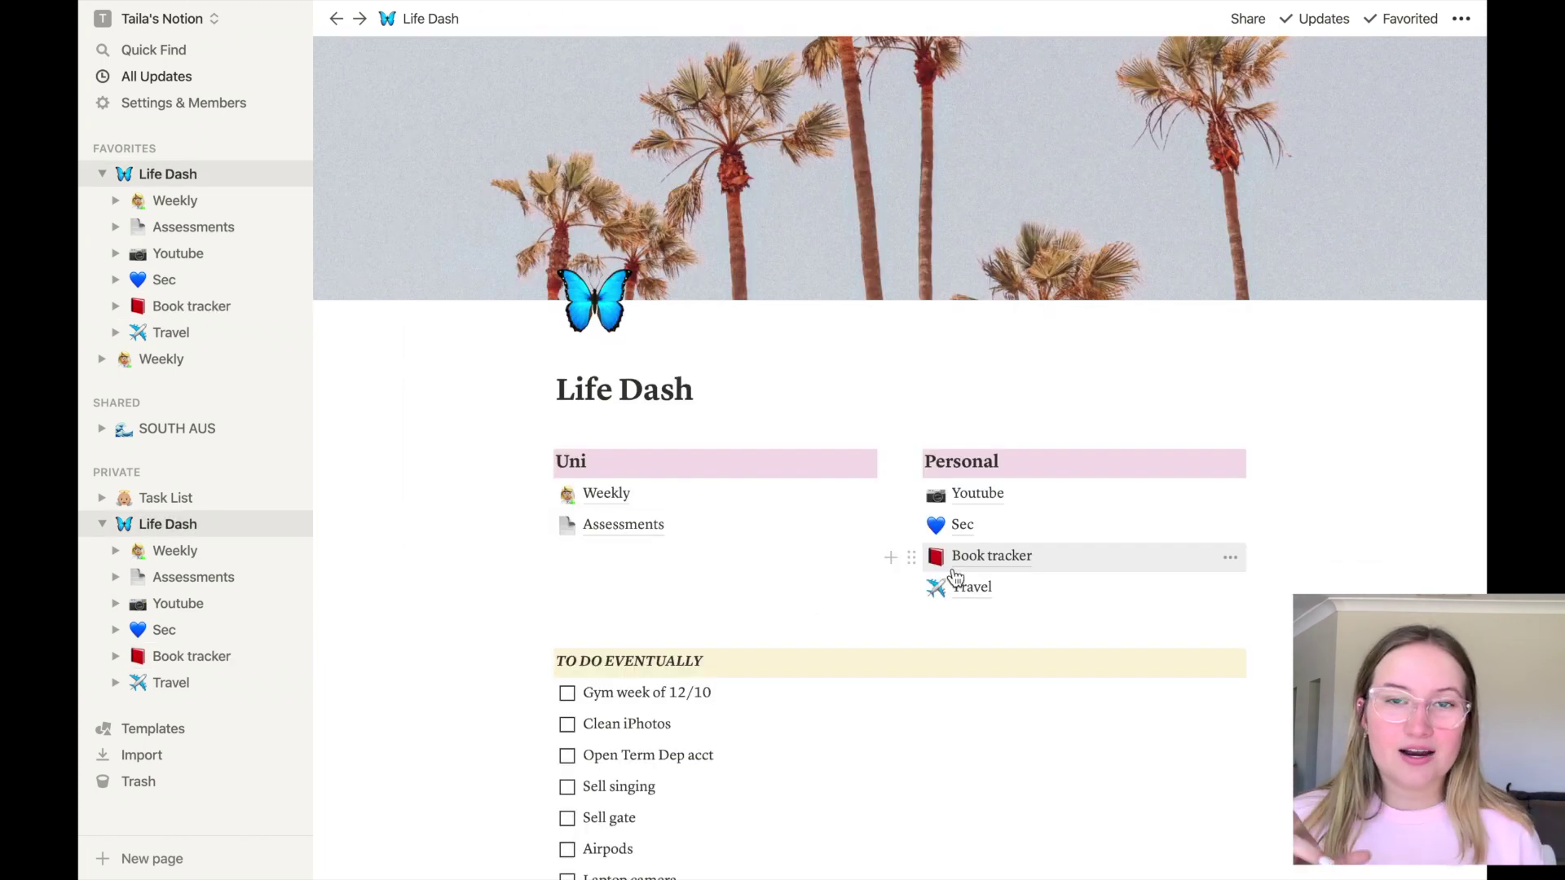
Open the Travel page holding the Great Ocean Road and South Aus toggles
click(972, 588)
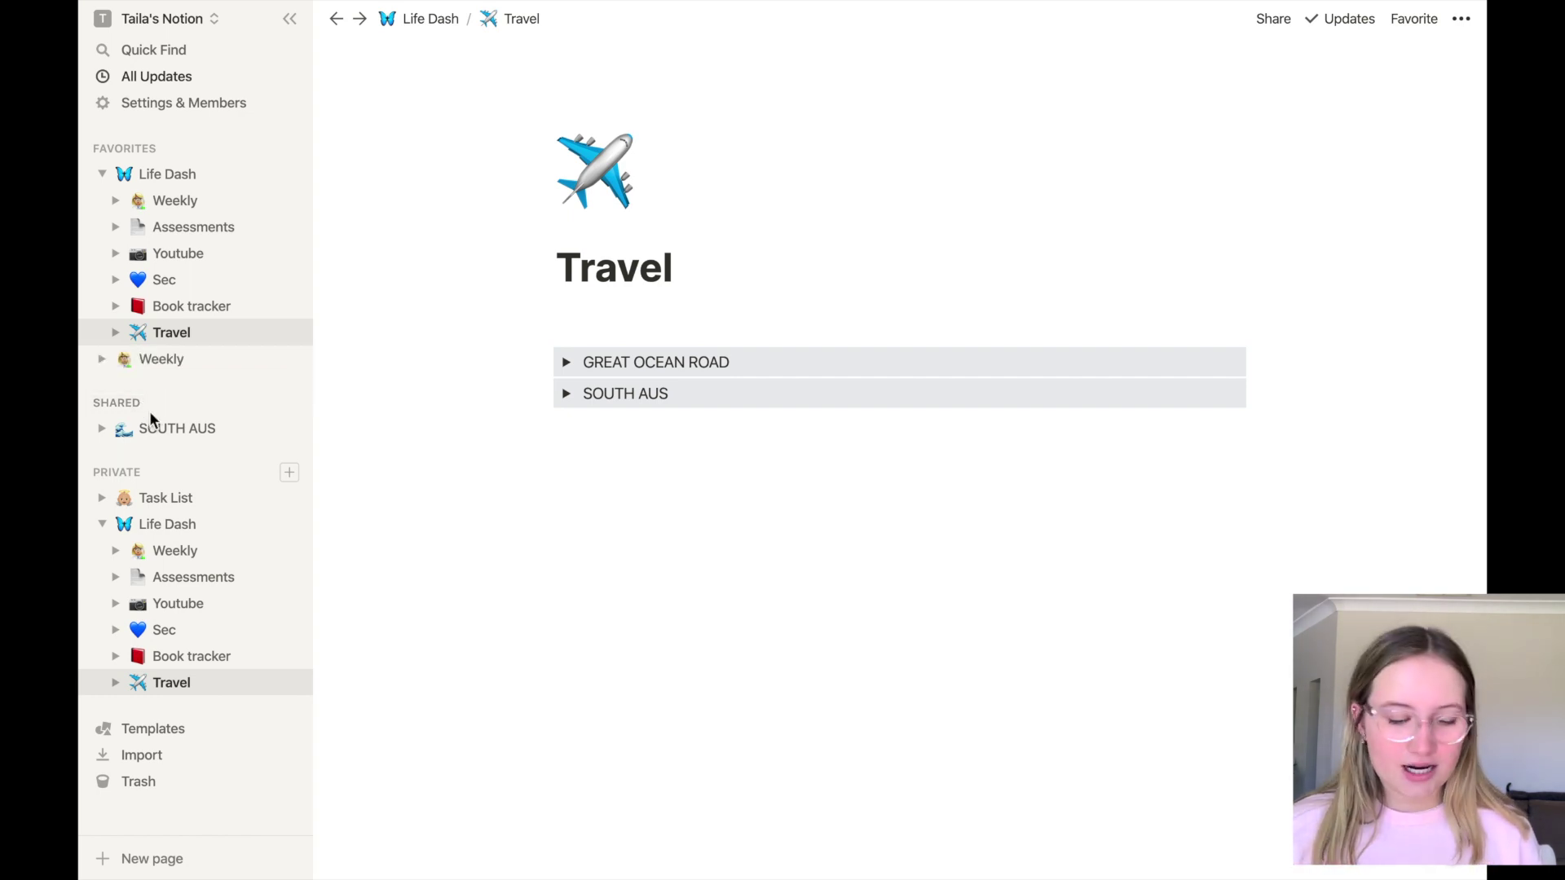
Open the shared SOUTH AUS trip page and then its Notes & Ideas subpage
click(169, 429)
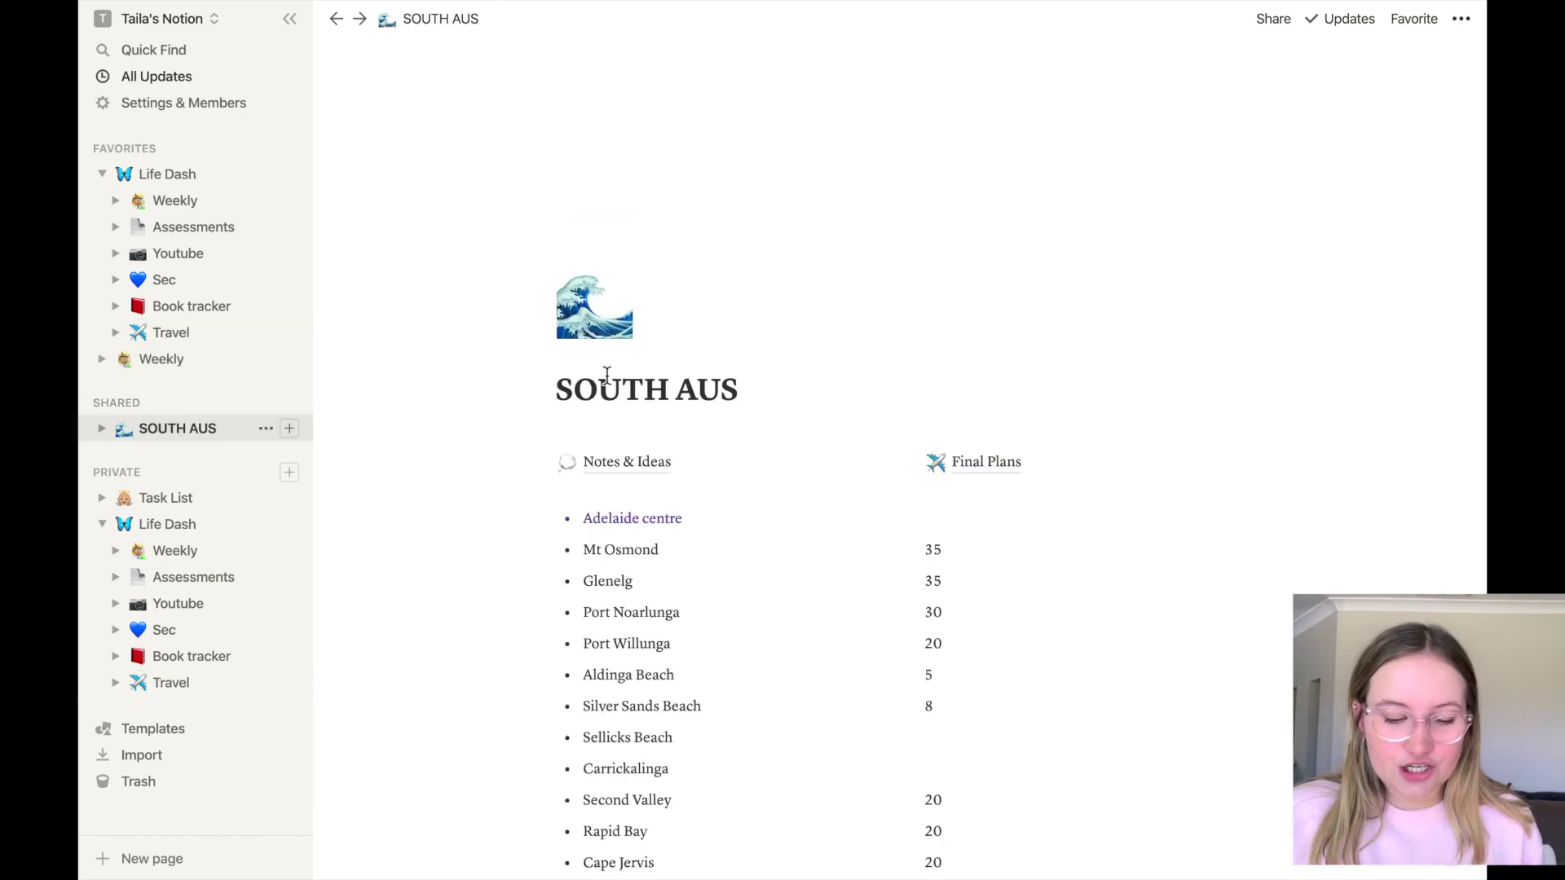
scroll(643, 406, down, 3)
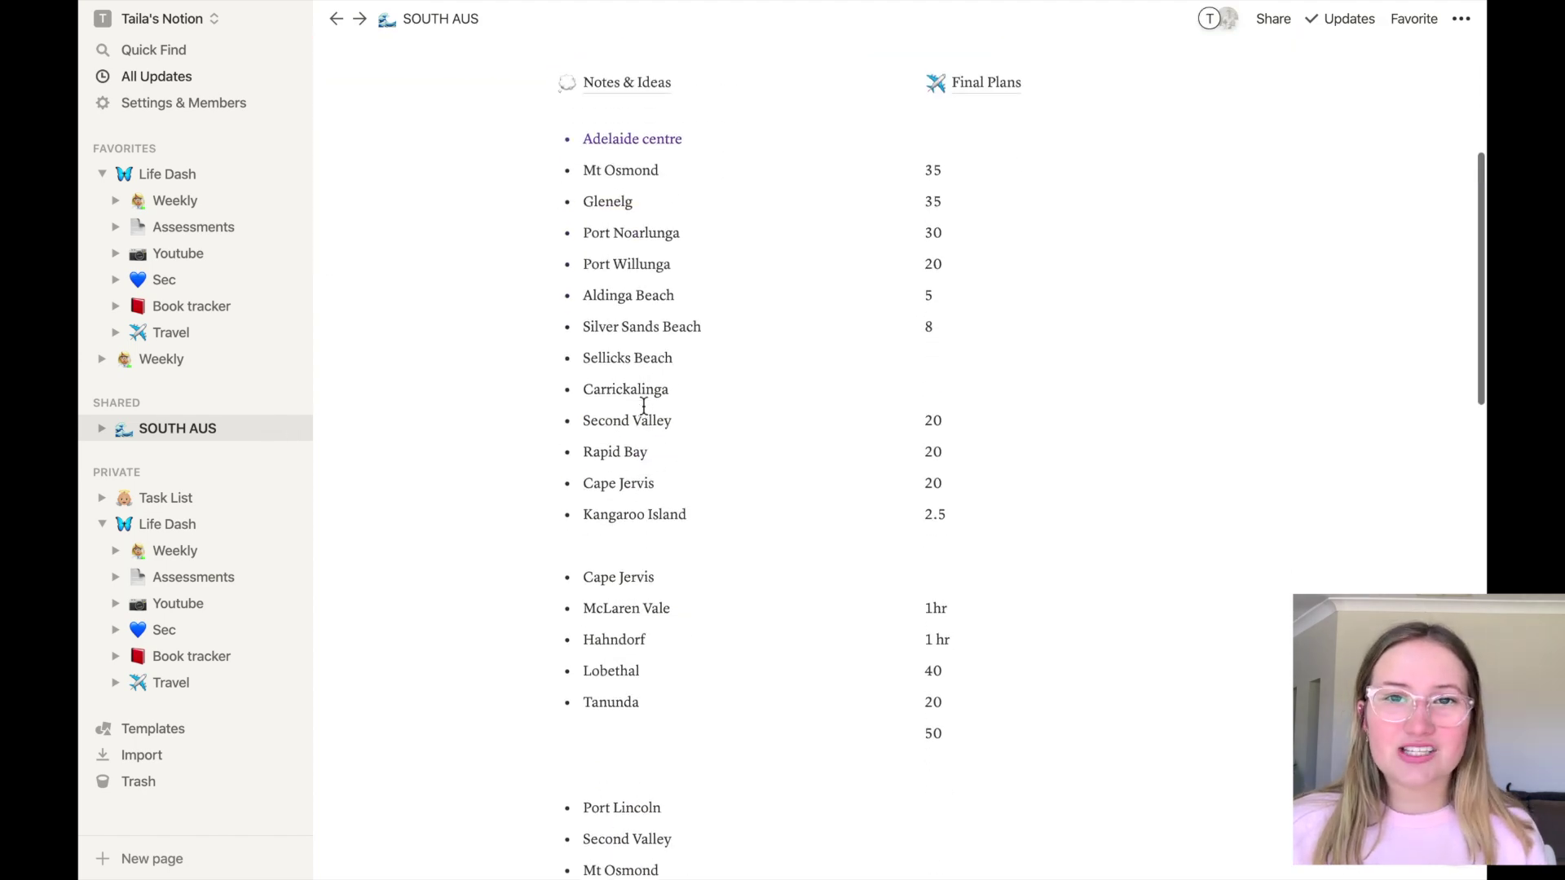
scroll(643, 406, down, 5)
scroll(643, 408, down, 3)
scroll(643, 407, down, 2)
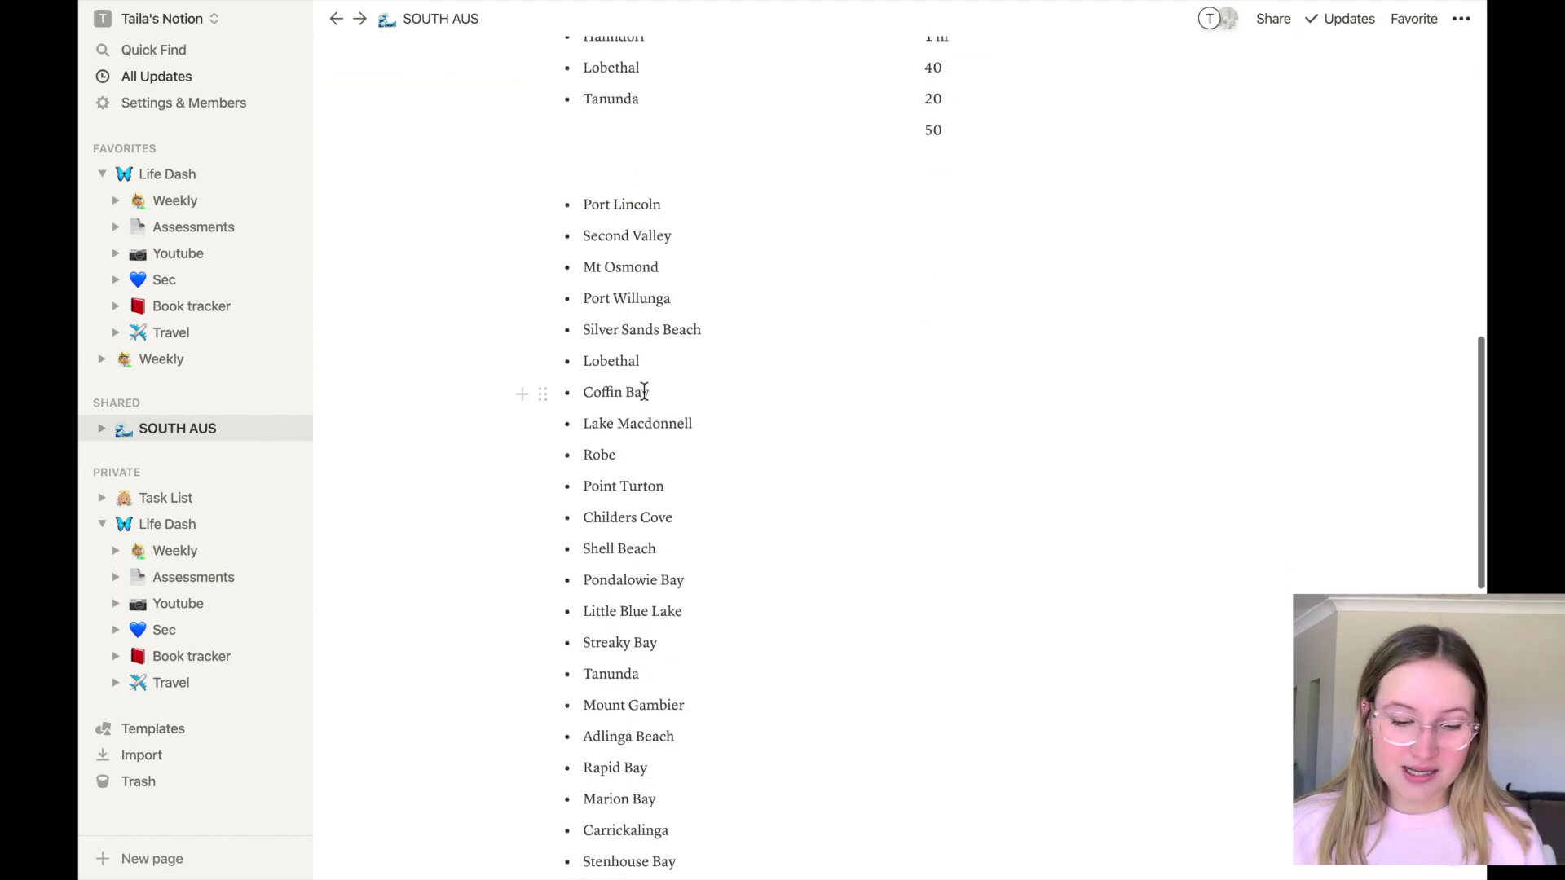
scroll(643, 392, down, 4)
scroll(643, 392, down, 2)
scroll(643, 392, down, 2)
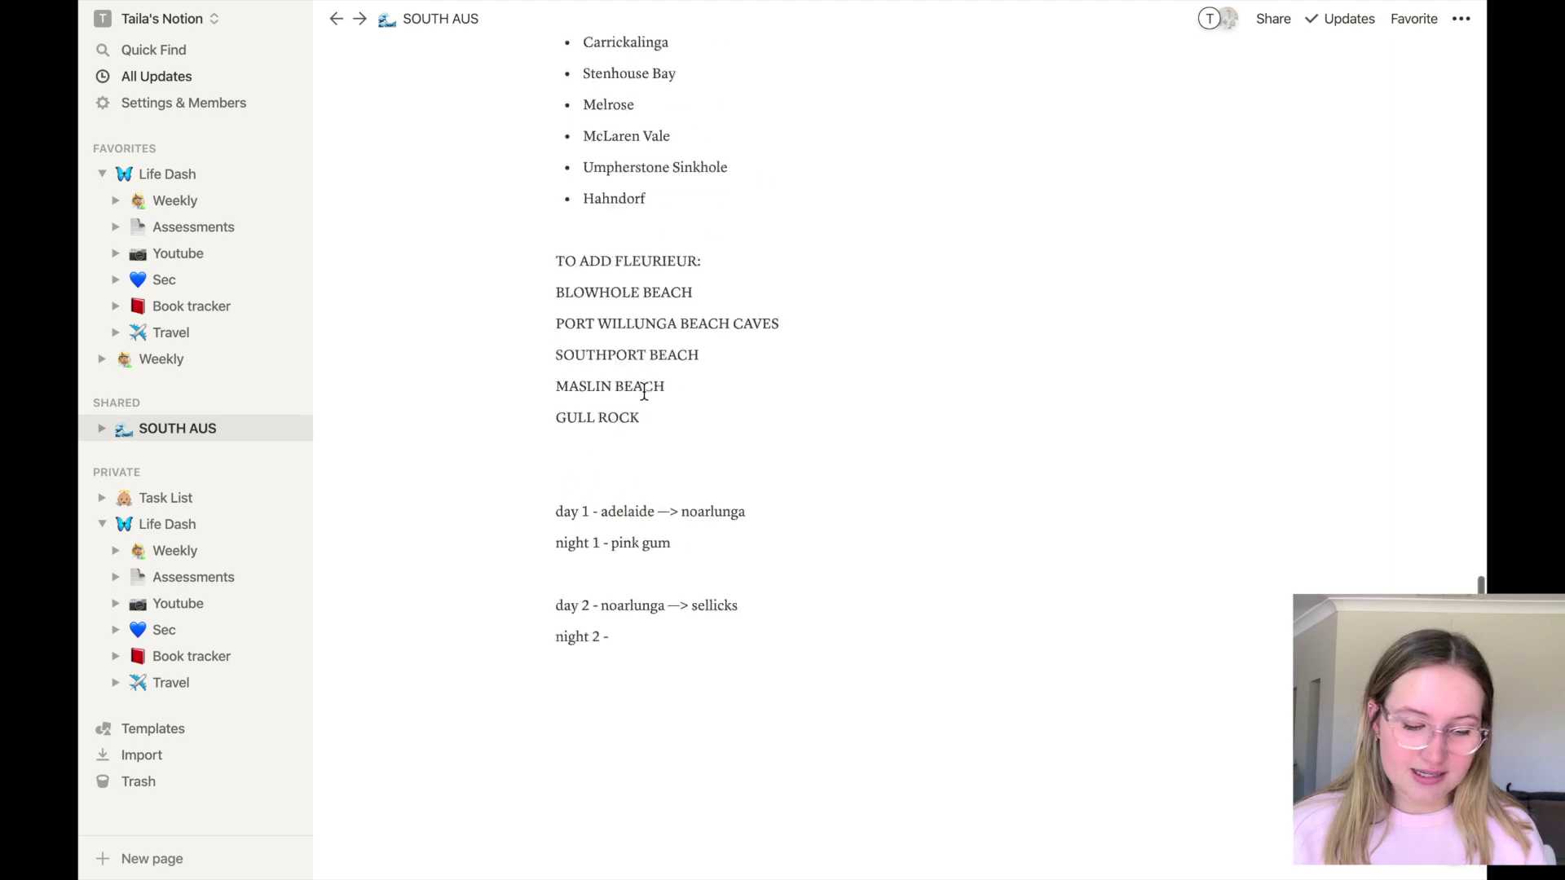
scroll(643, 391, up, 10)
scroll(644, 391, up, 5)
click(620, 462)
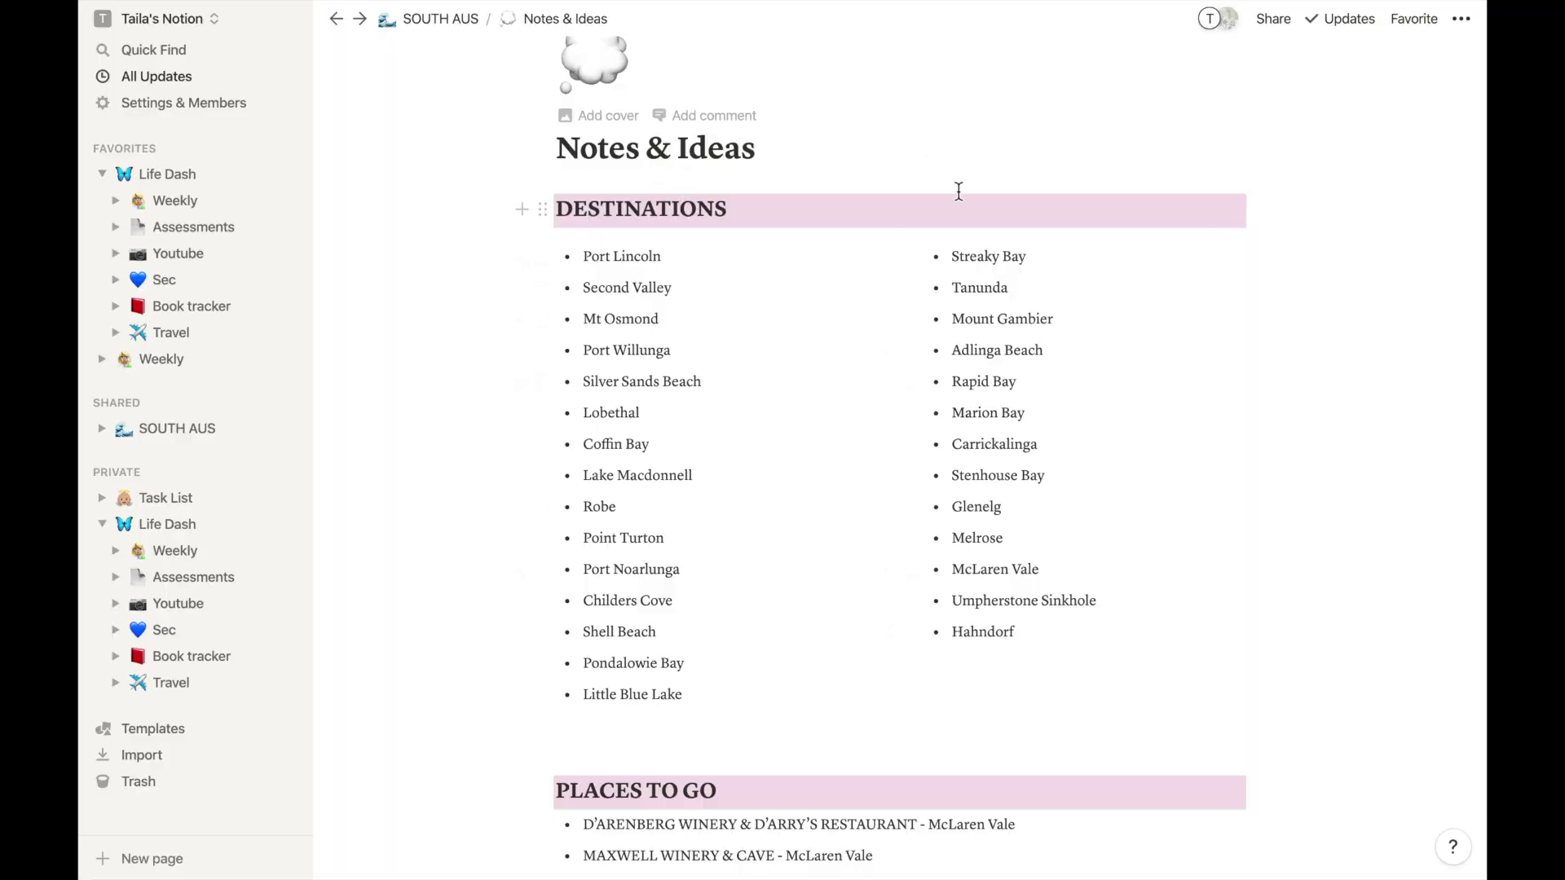
scroll(957, 192, down, 5)
scroll(855, 159, down, 3)
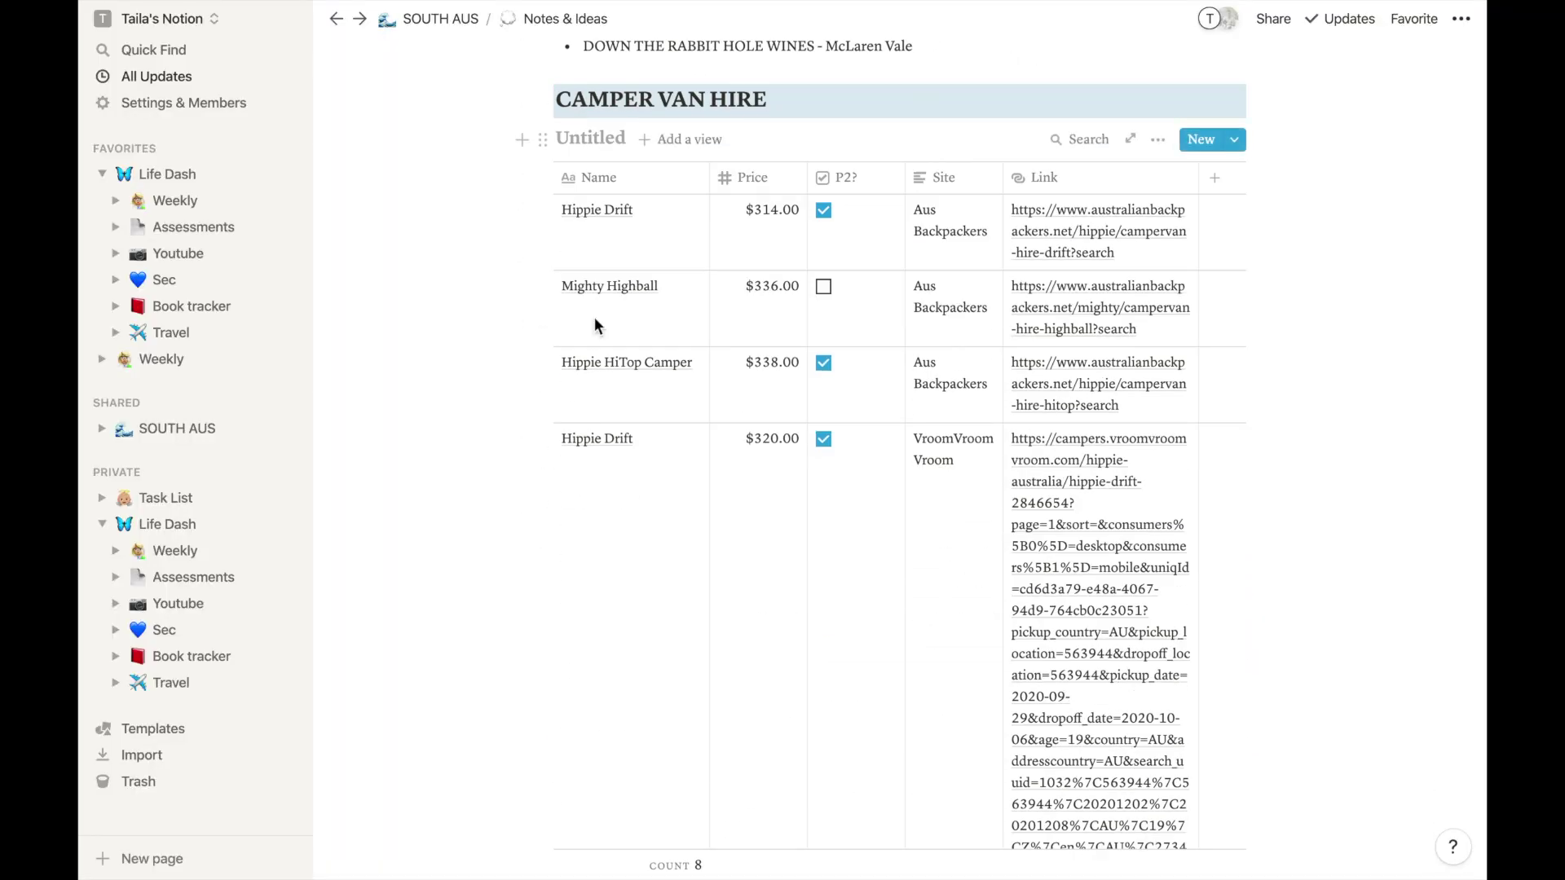
scroll(877, 361, down, 6)
scroll(877, 361, down, 3)
scroll(919, 421, down, 3)
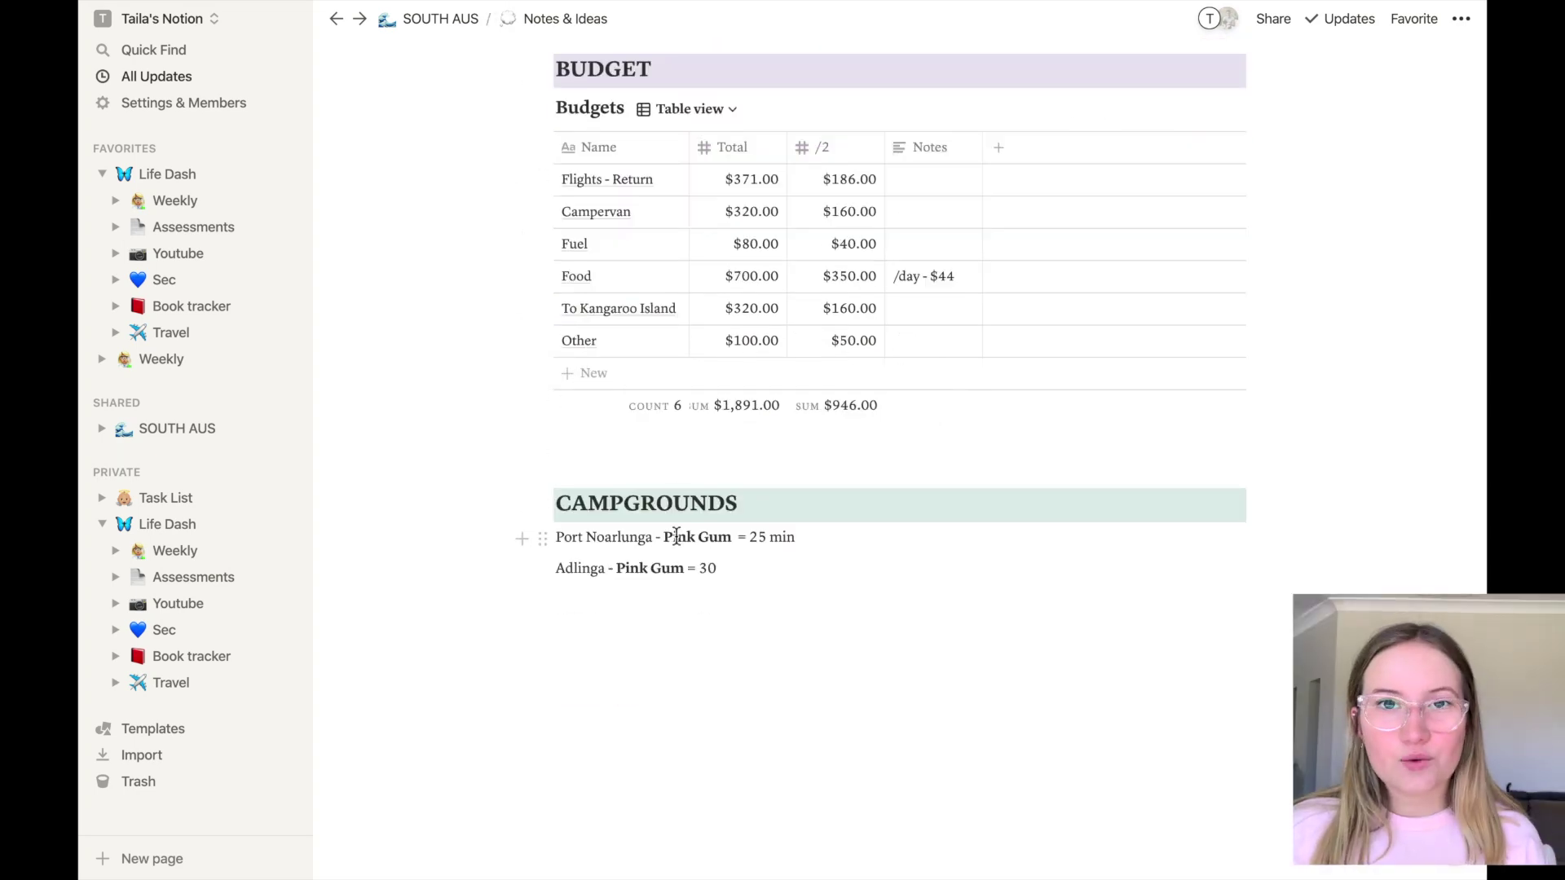
Return to the SOUTH AUS page and open its Final Plans subpage
click(437, 19)
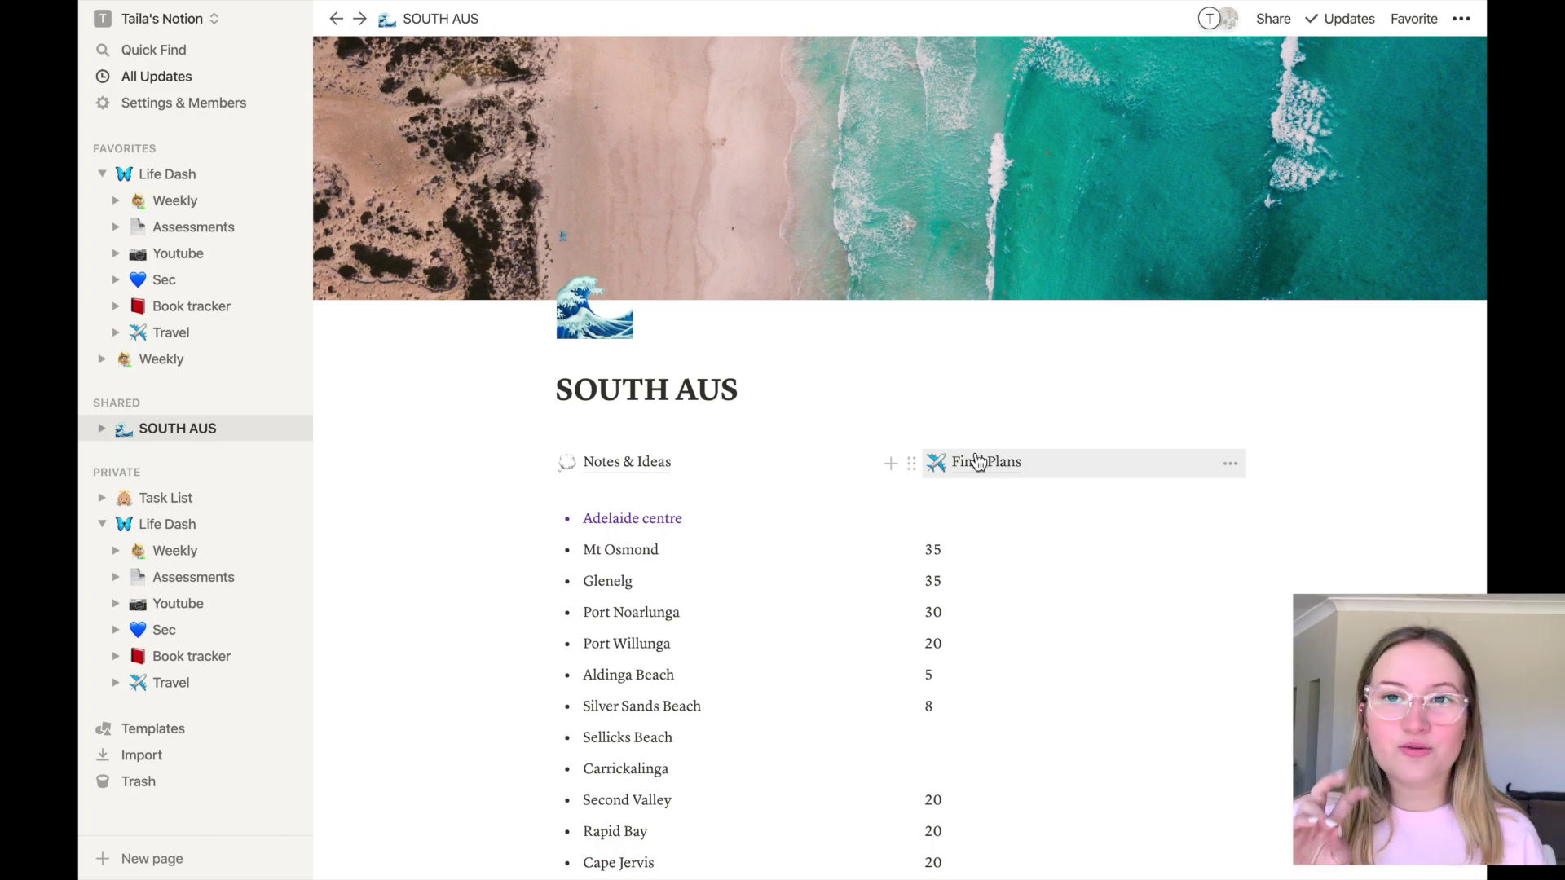
click(978, 461)
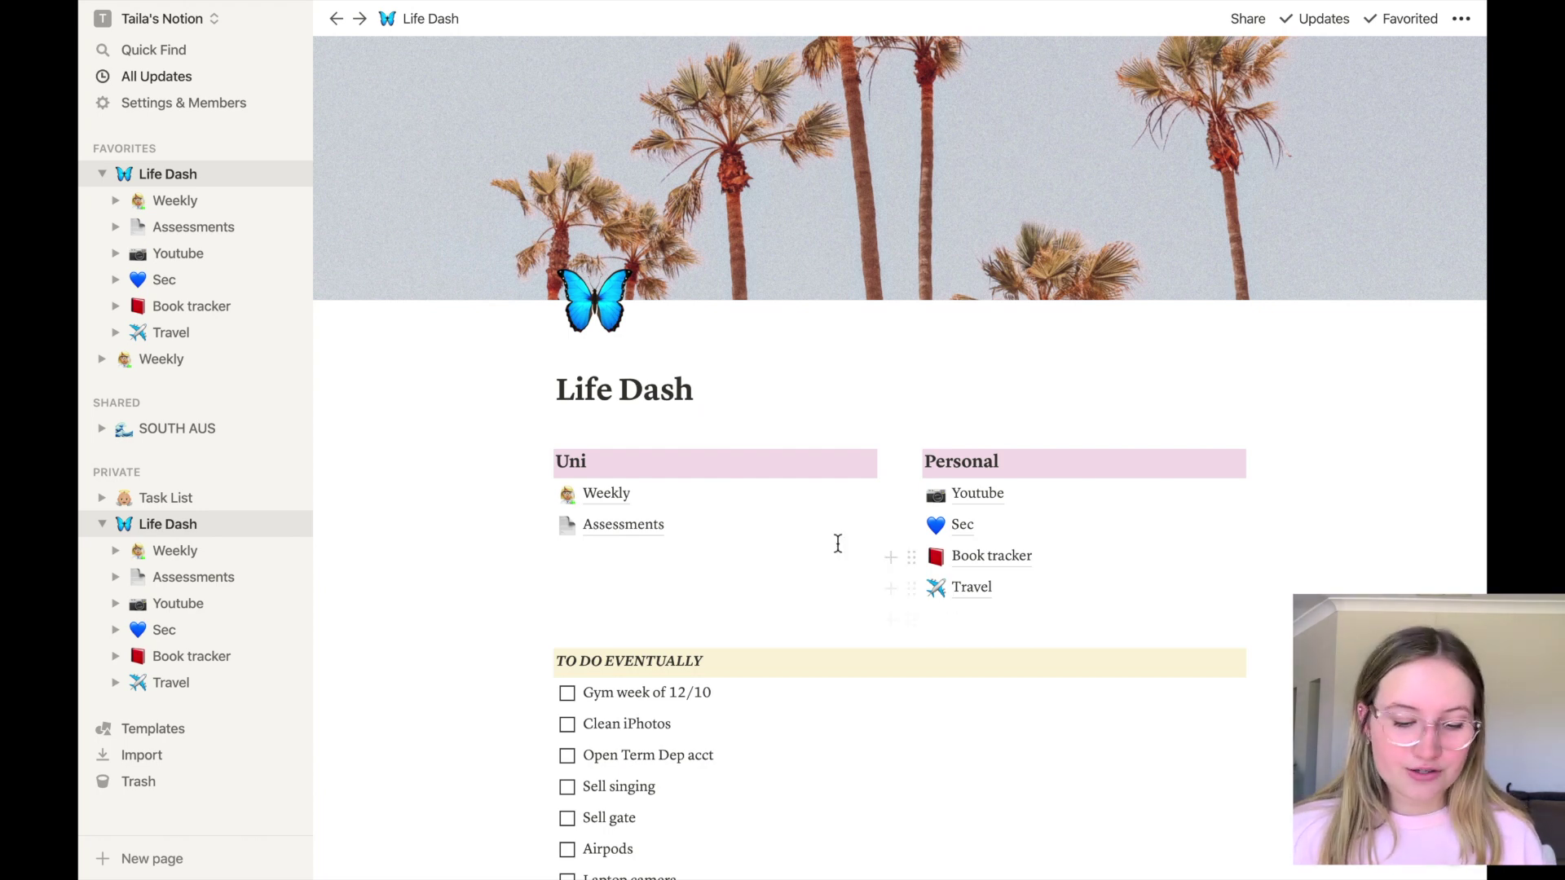
scroll(839, 542, down, 1)
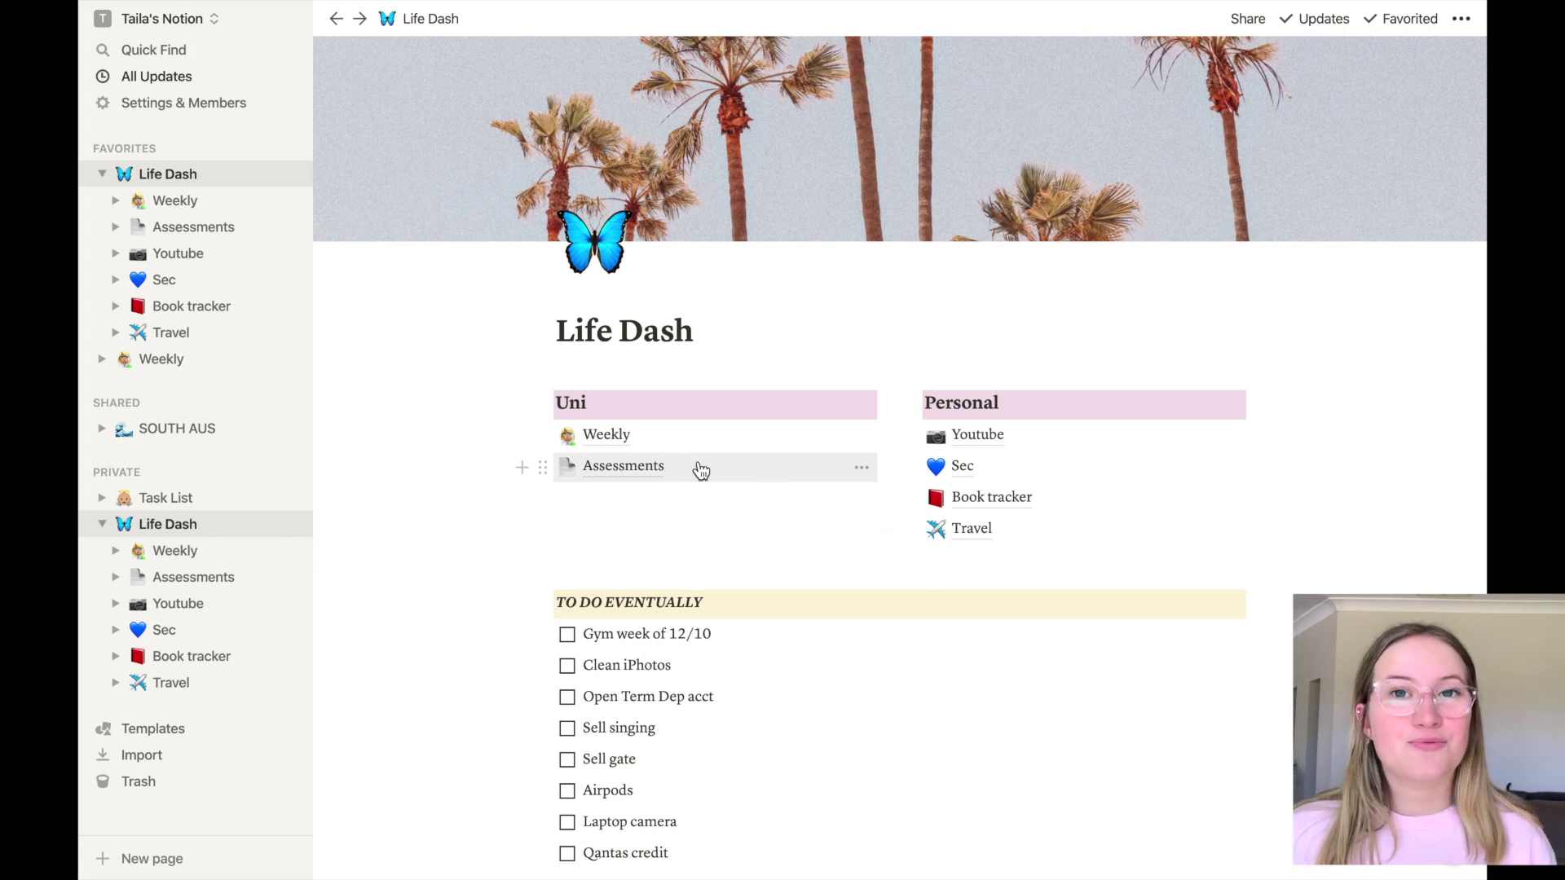
Open the Weekly page with its week ten priorities checklists
click(690, 435)
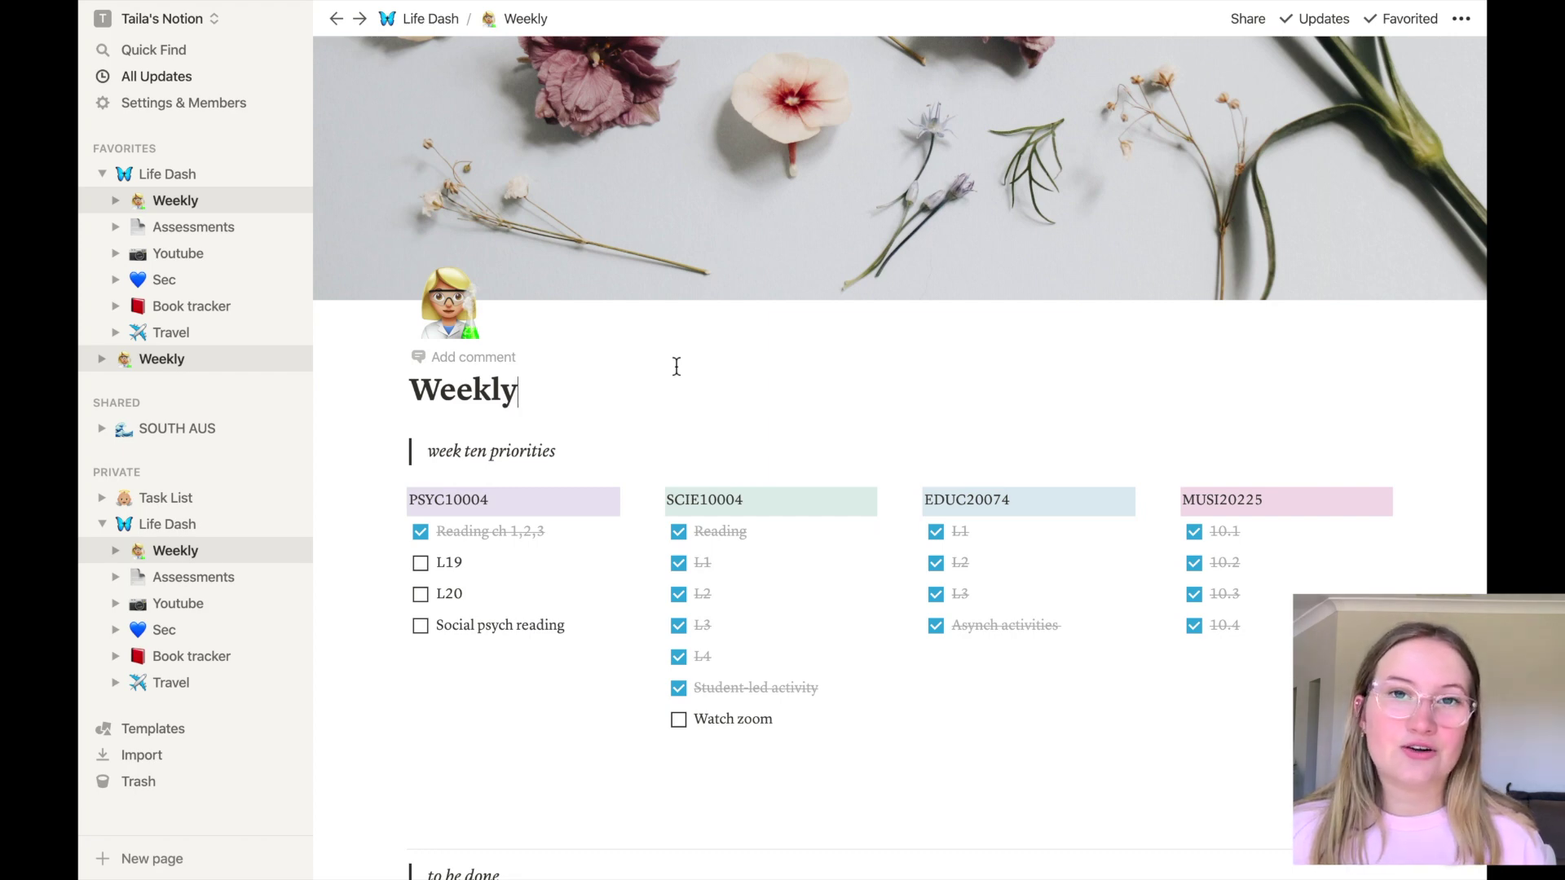
scroll(675, 368, down, 3)
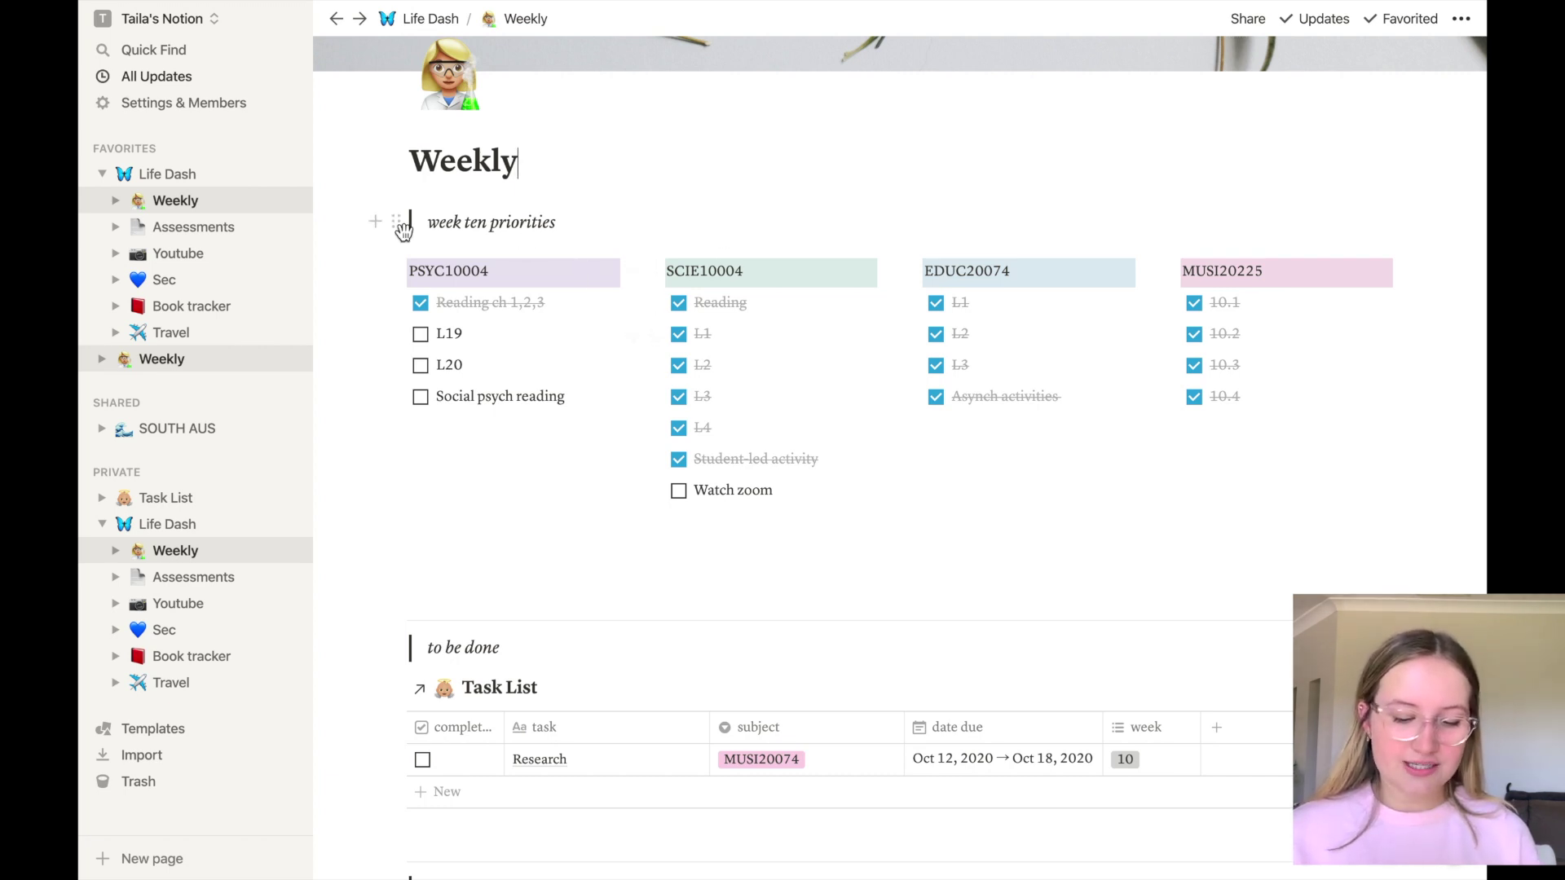
mouse_move(489, 452)
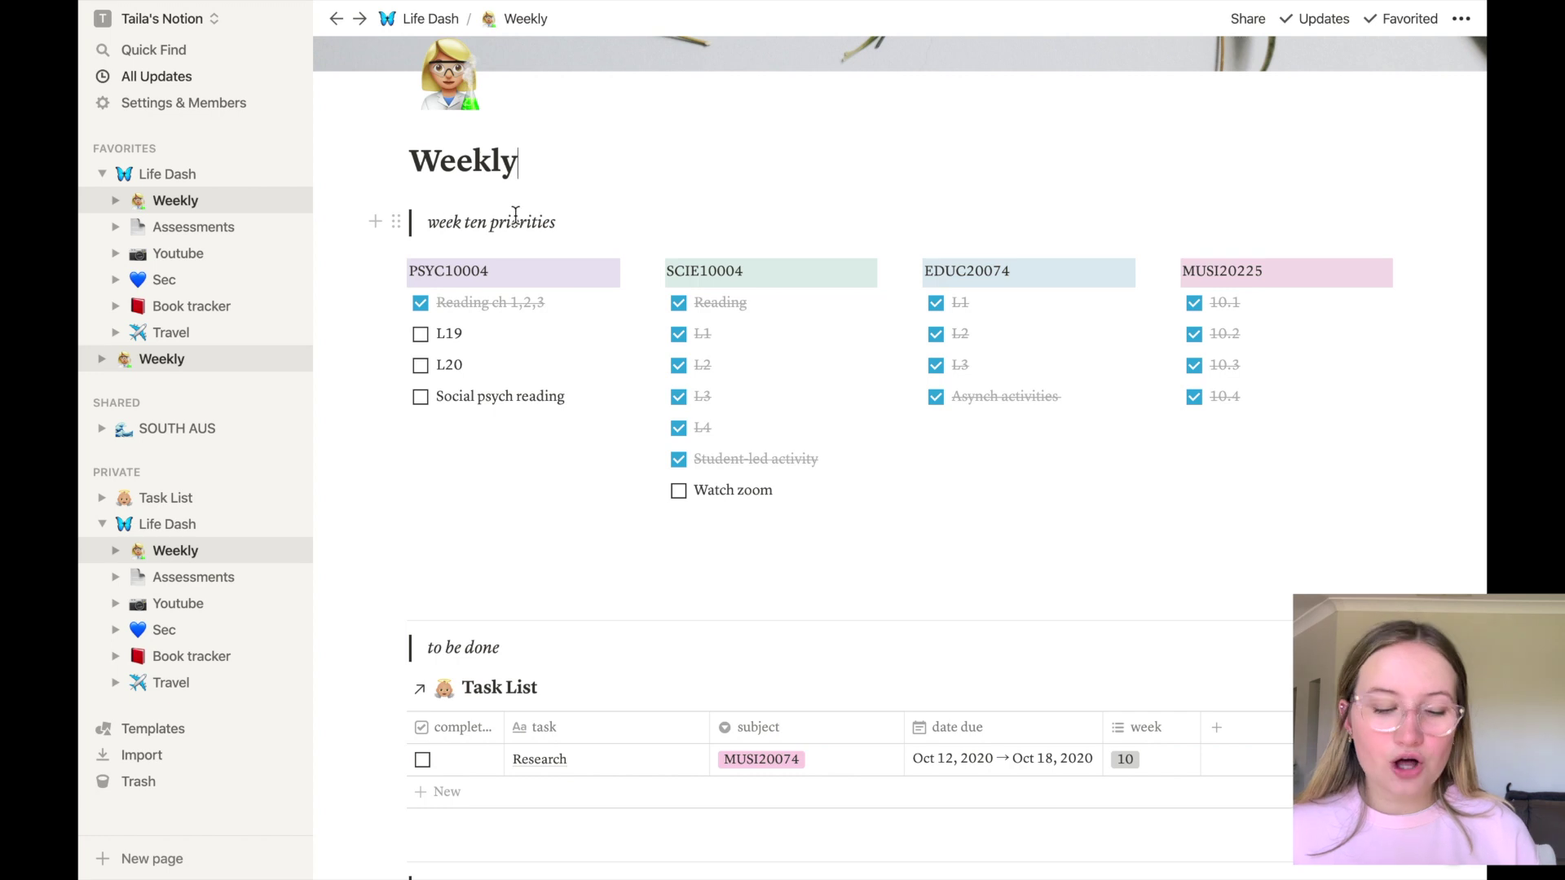
scroll(533, 217, down, 1)
Review the Weekly page's linked Task List tables, then open the full Task List database
click(606, 203)
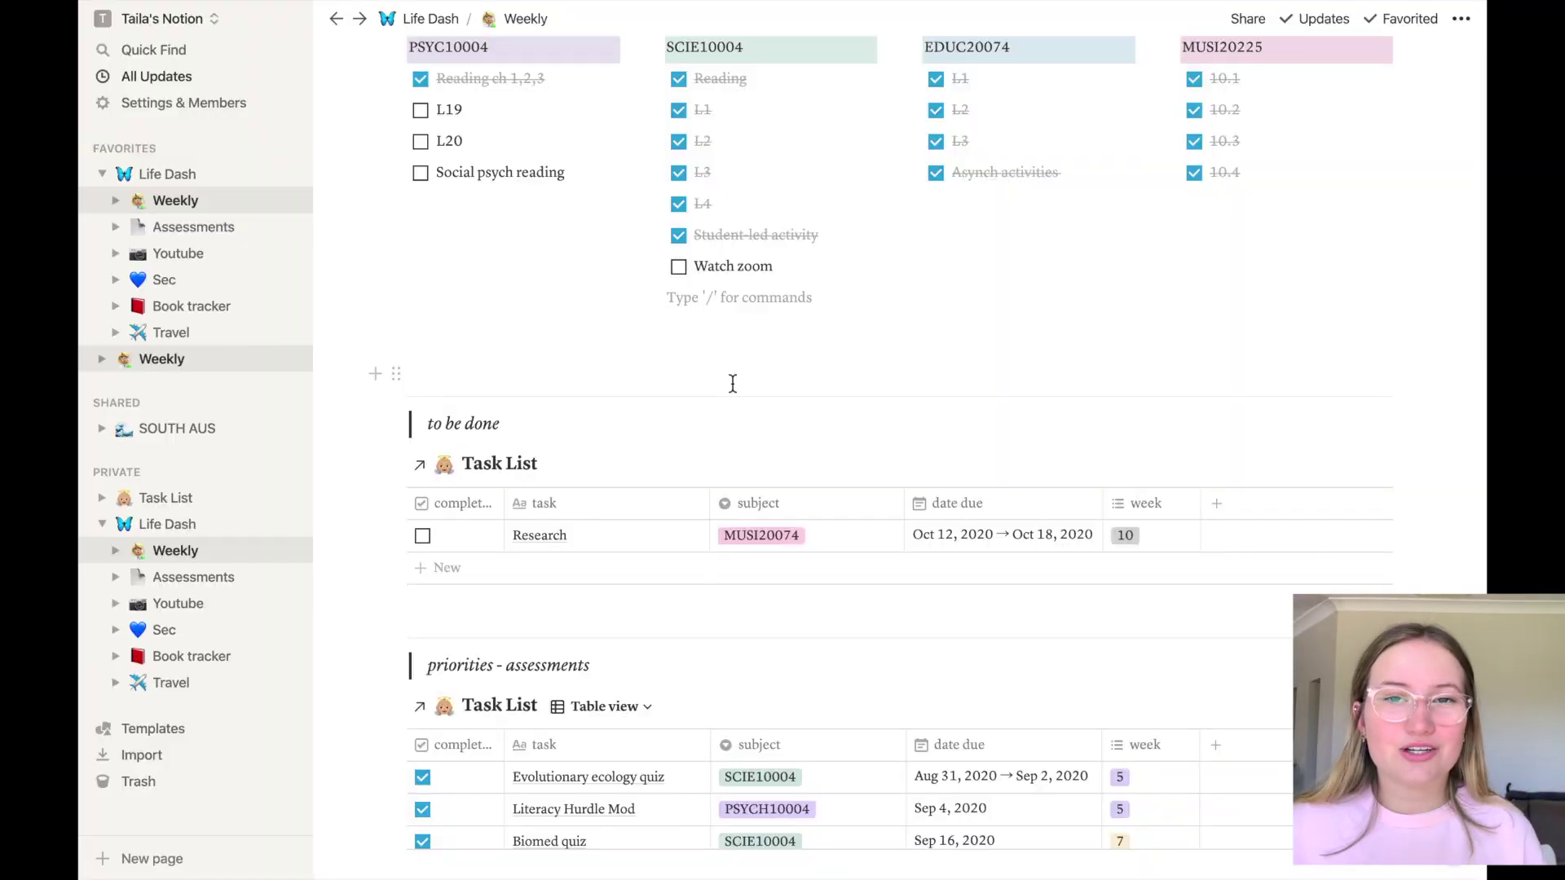
scroll(732, 385, down, 5)
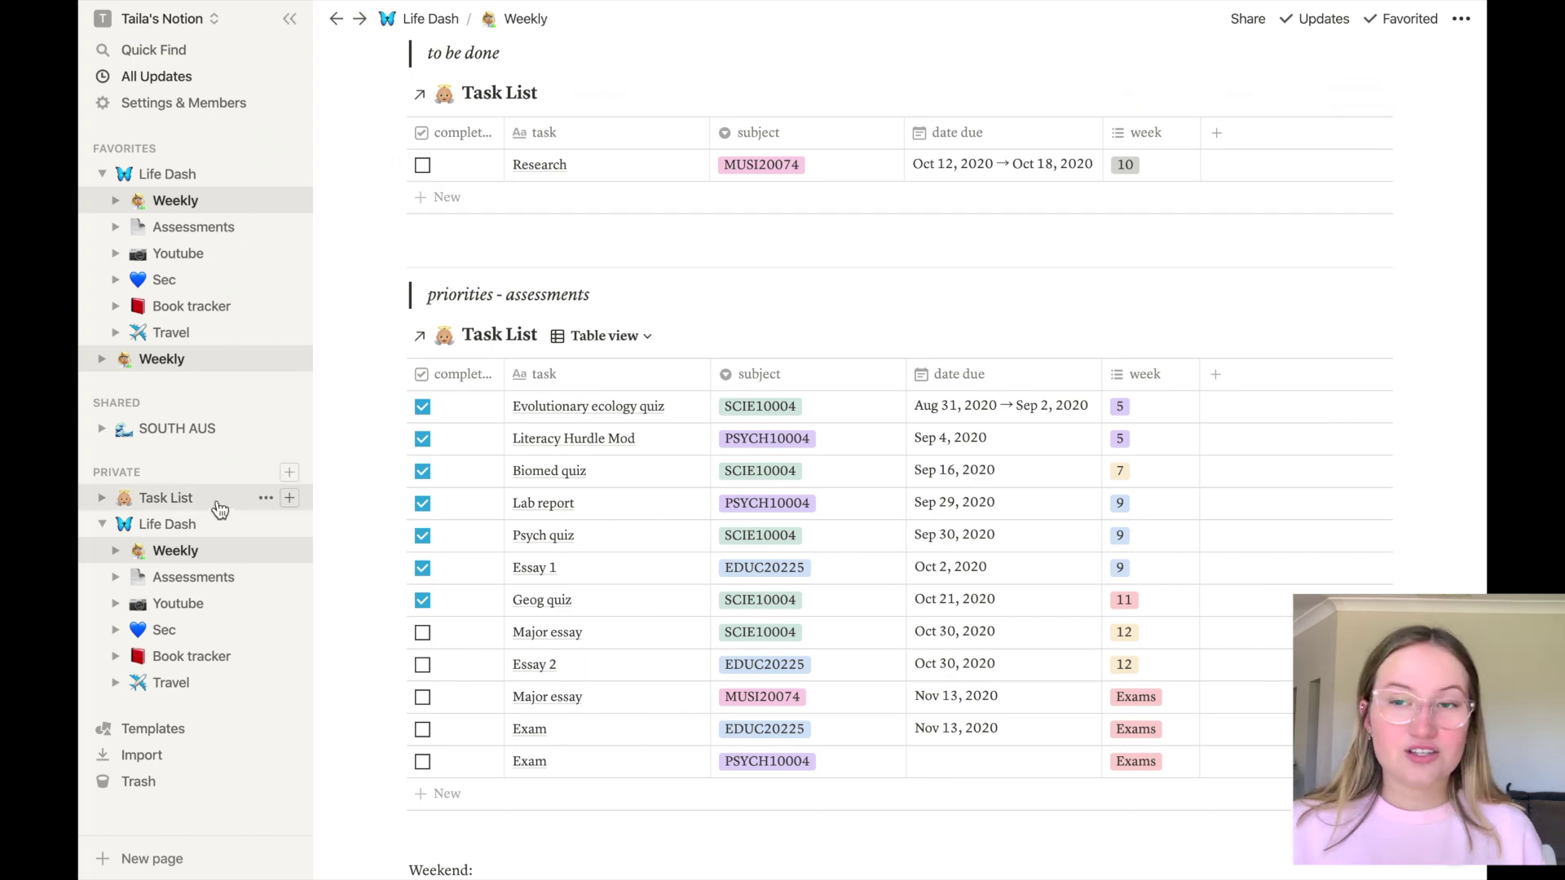
click(164, 497)
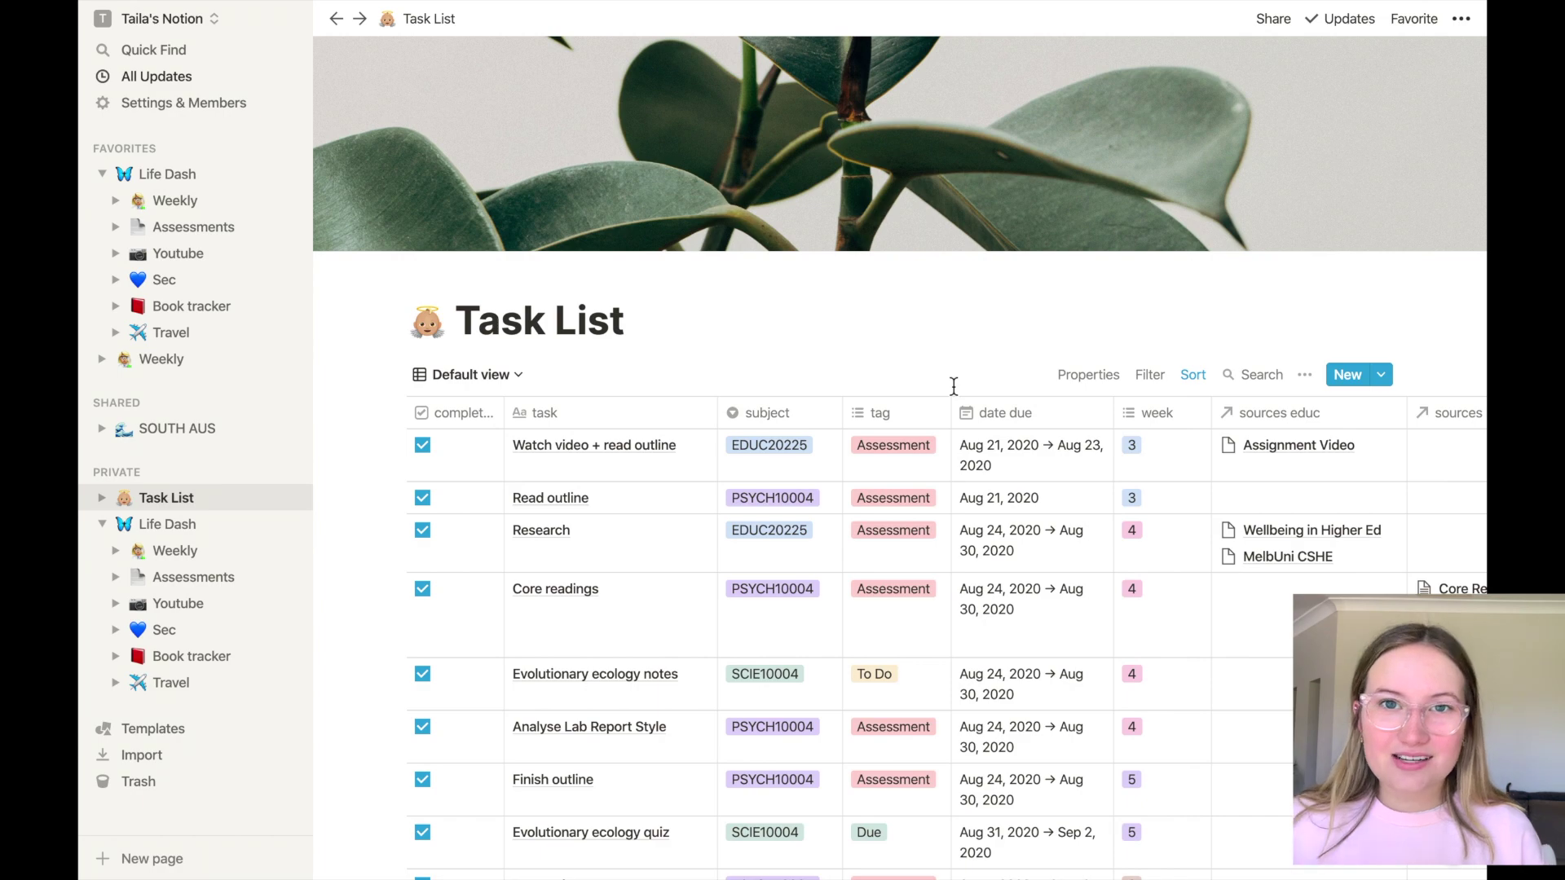
scroll(952, 387, down, 2)
scroll(953, 386, down, 3)
scroll(952, 387, down, 5)
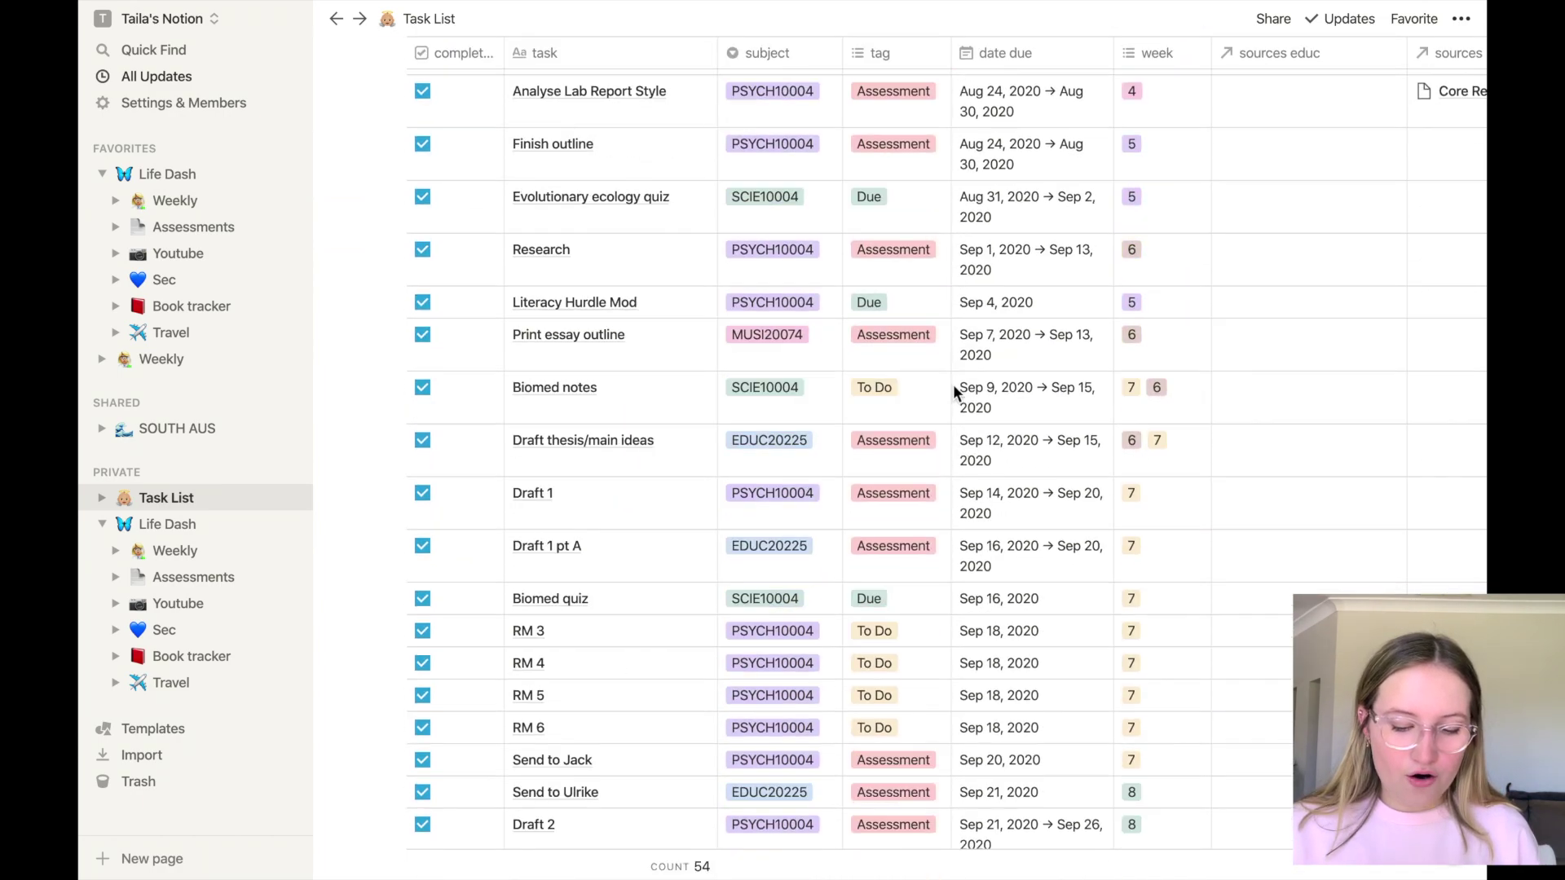
scroll(953, 386, down, 4)
scroll(953, 384, down, 3)
scroll(953, 384, down, 5)
scroll(952, 384, down, 1)
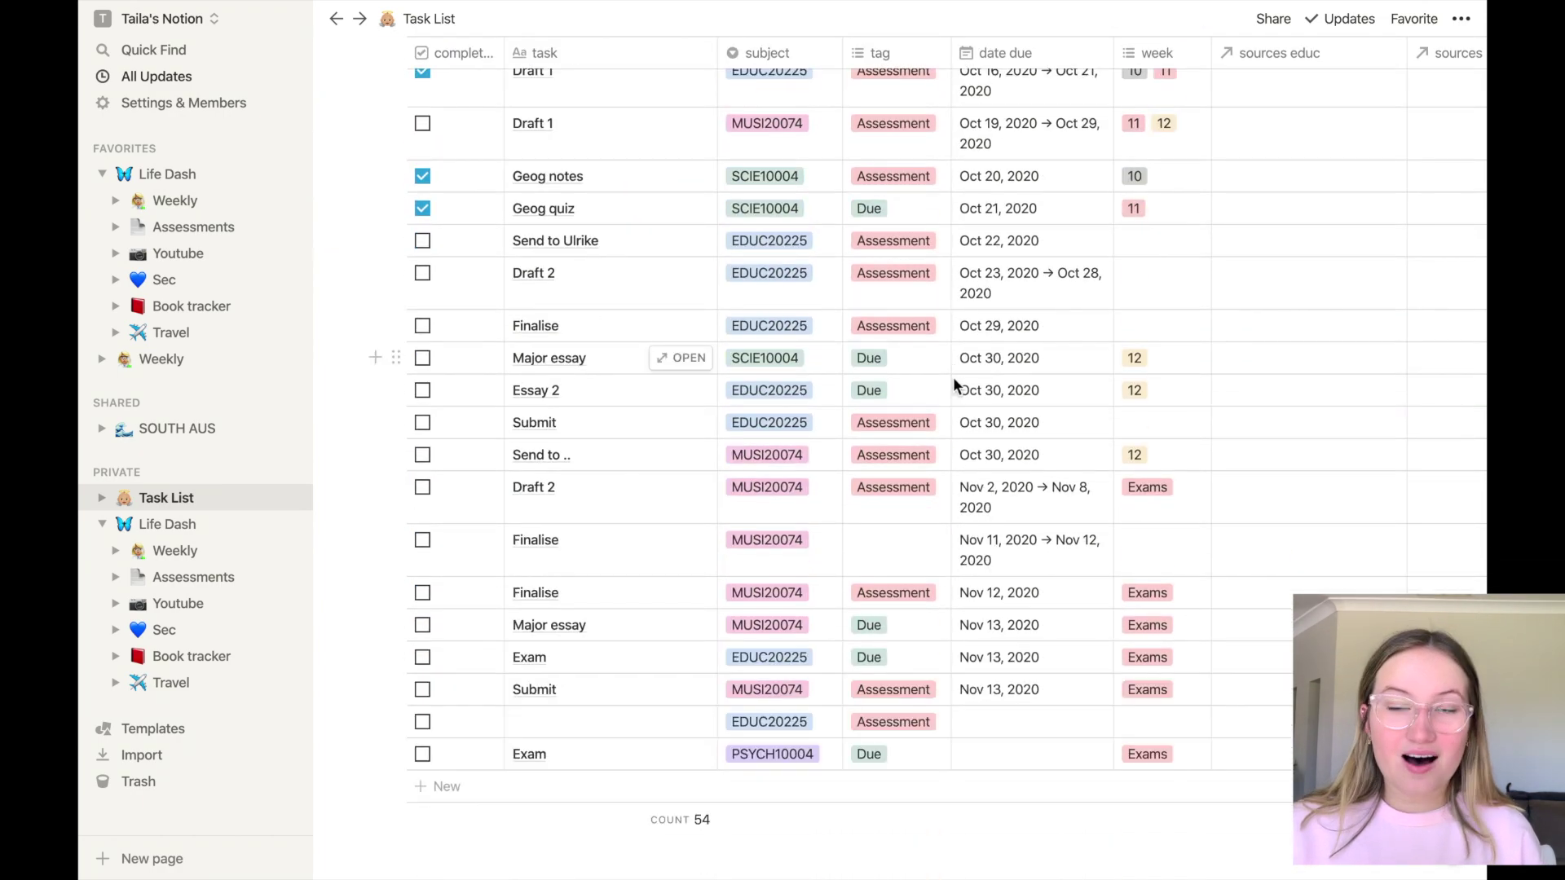
scroll(952, 380, up, 2)
scroll(952, 379, up, 4)
scroll(952, 379, up, 5)
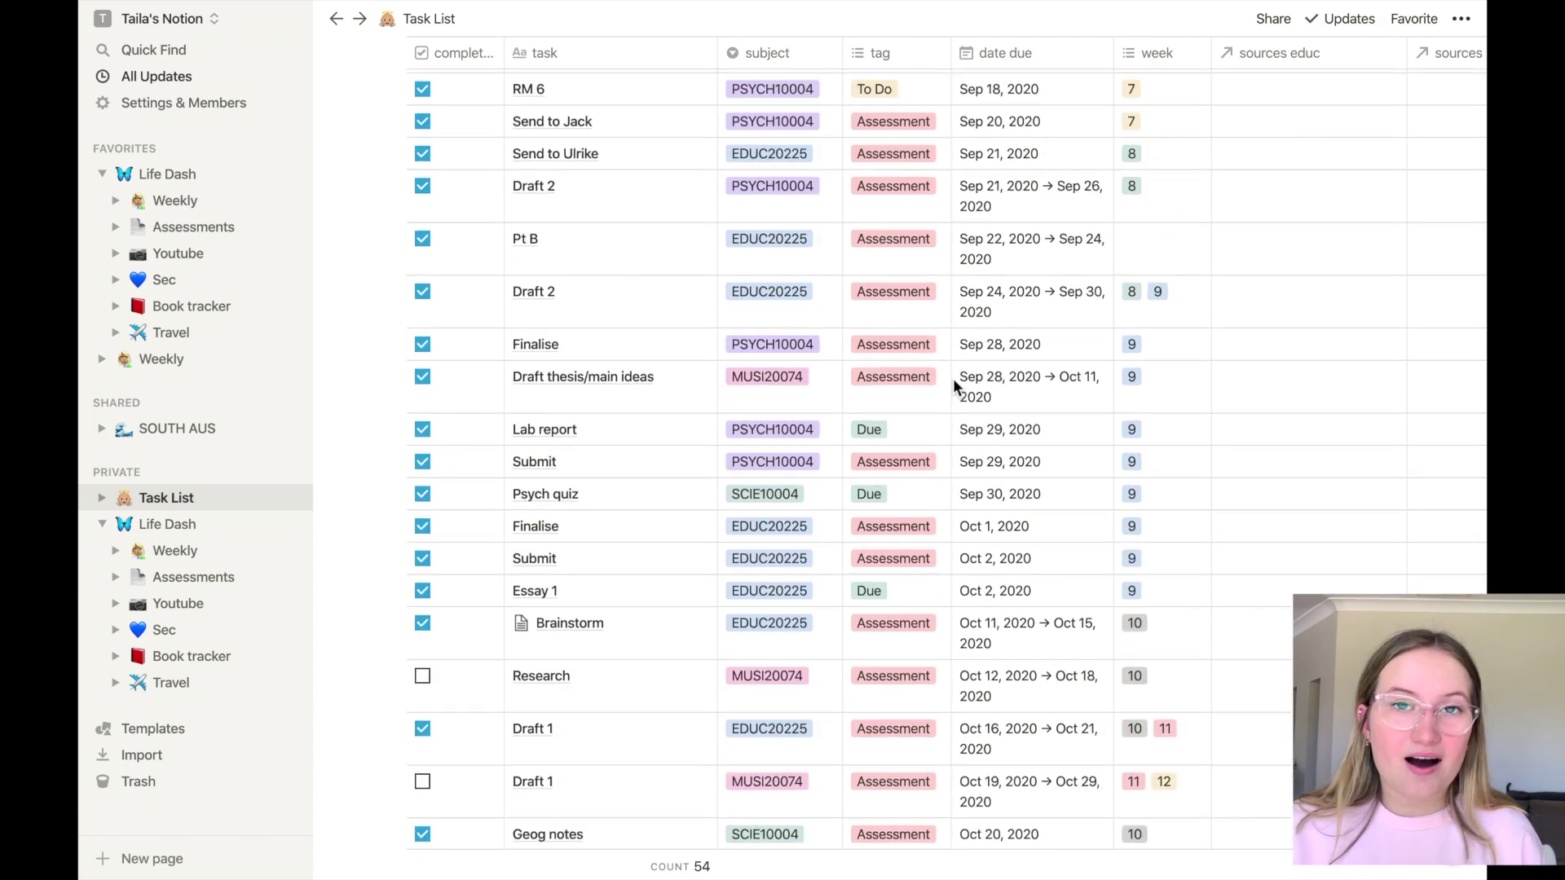
scroll(952, 379, up, 8)
Scroll through all 54 tasks and bring up the subject column's property type options
click(839, 203)
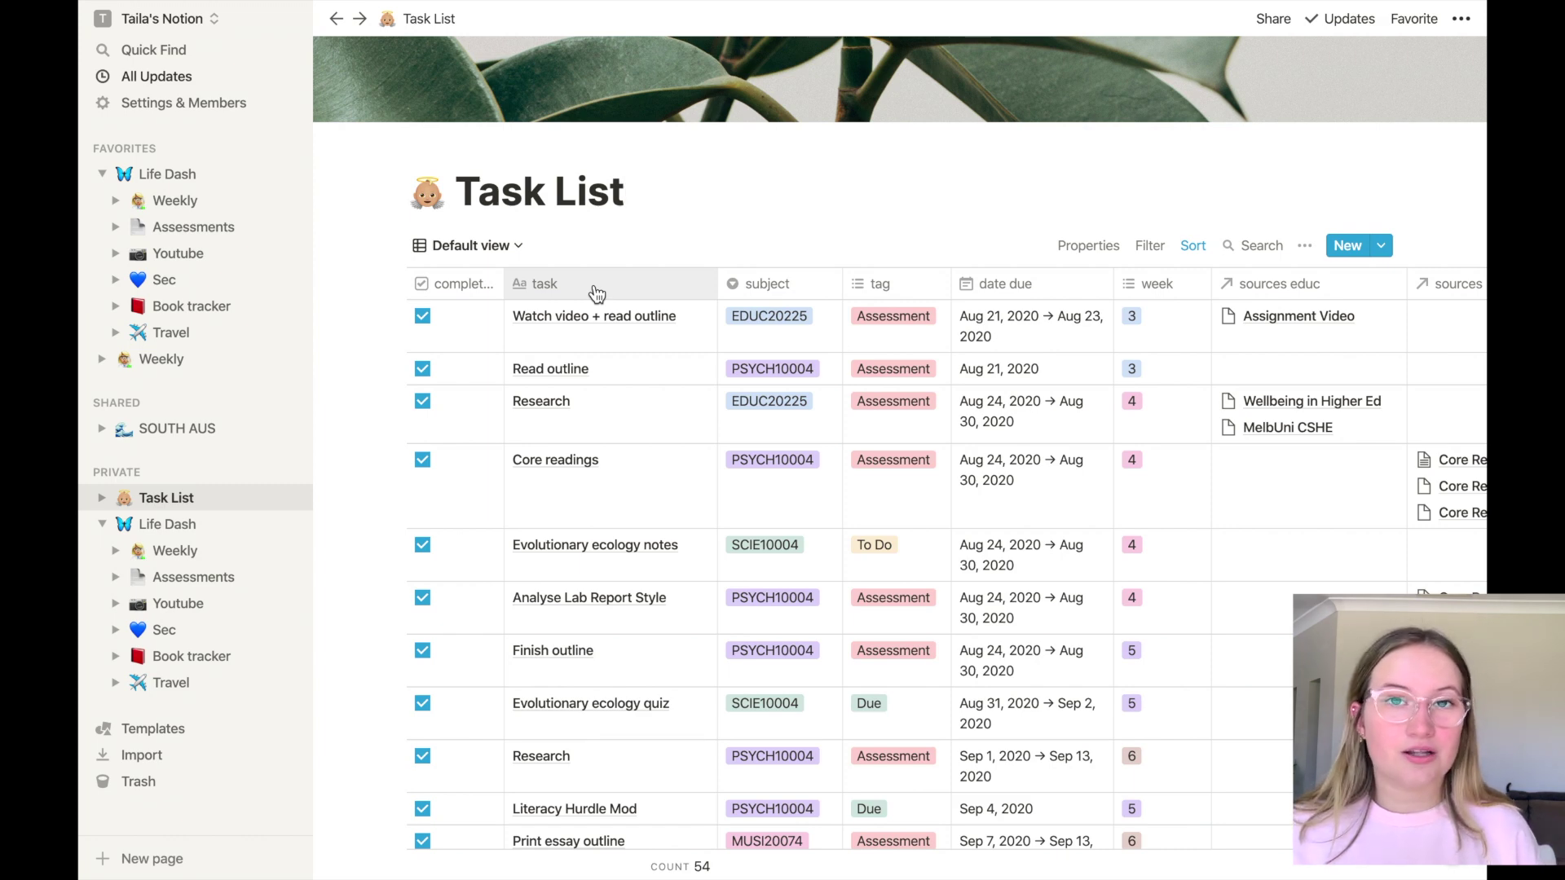
click(790, 296)
mouse_move(778, 391)
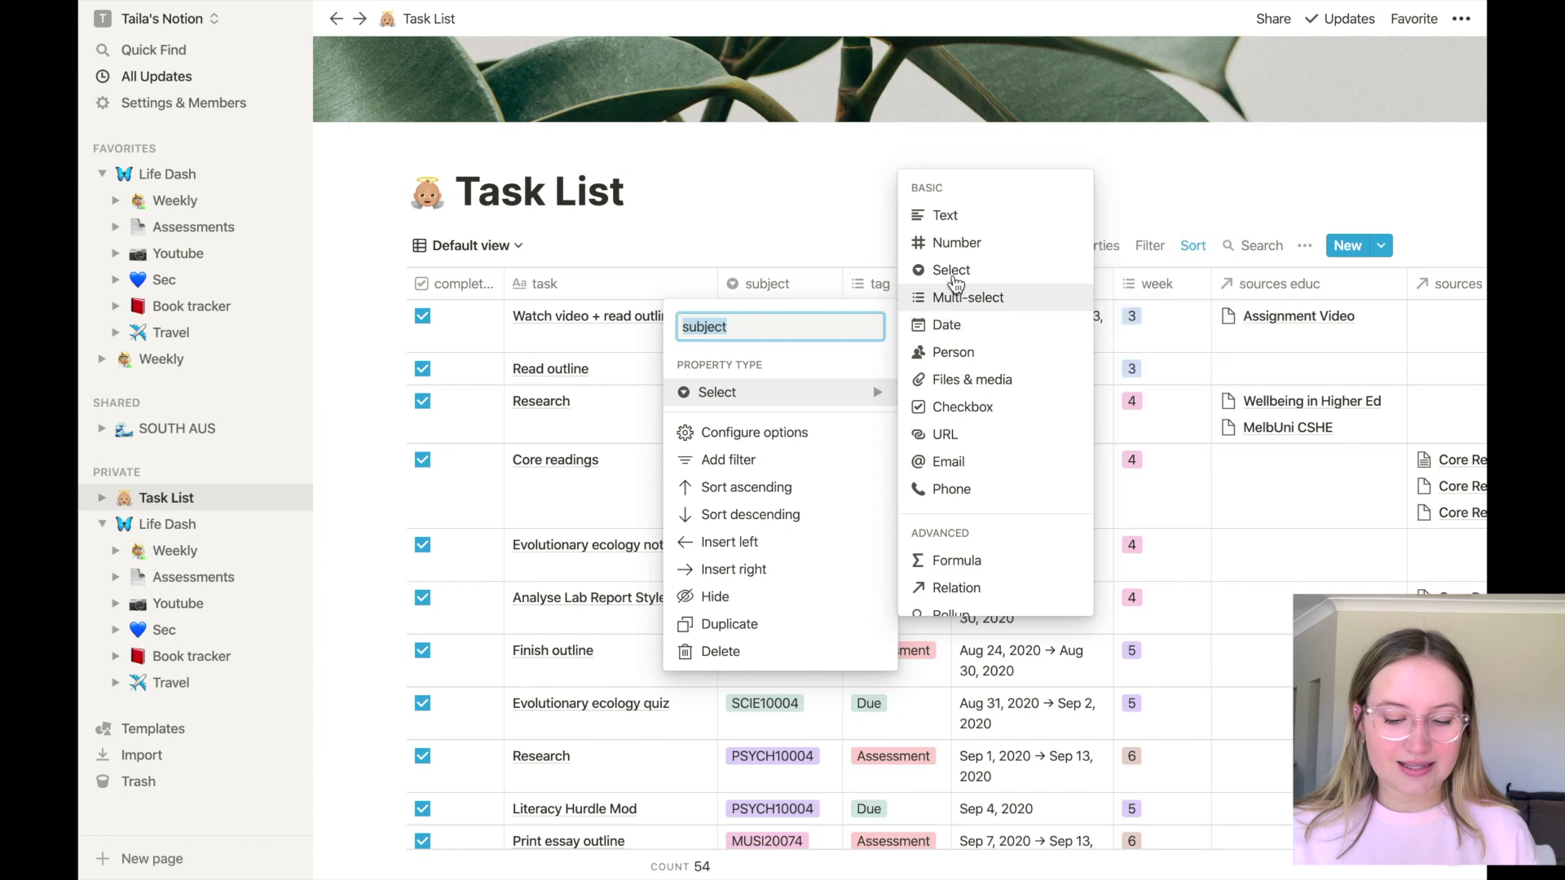
key(Escape)
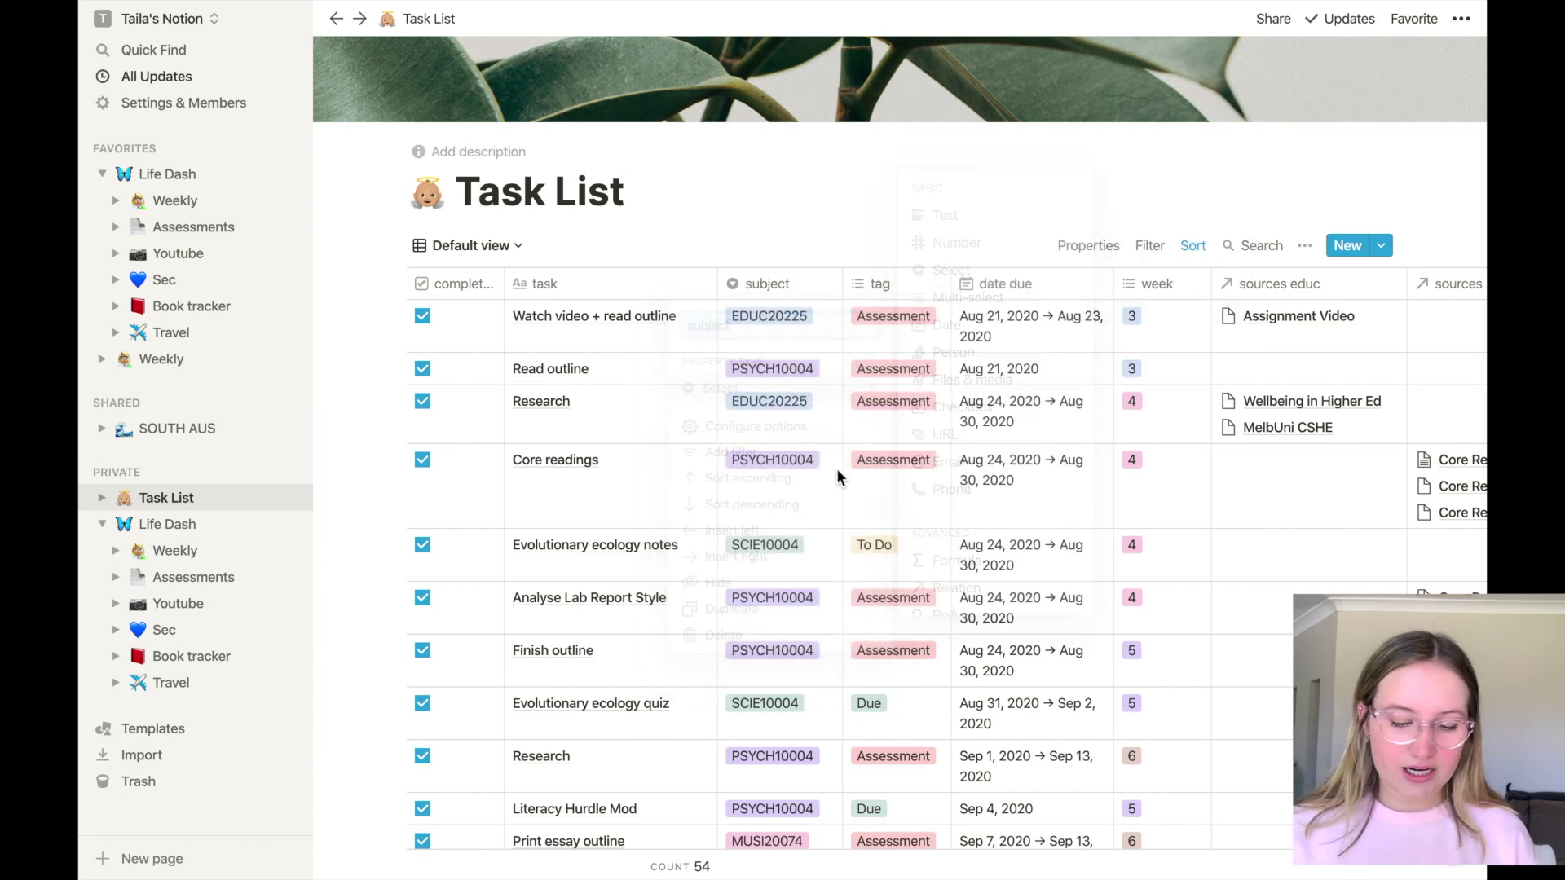
click(805, 337)
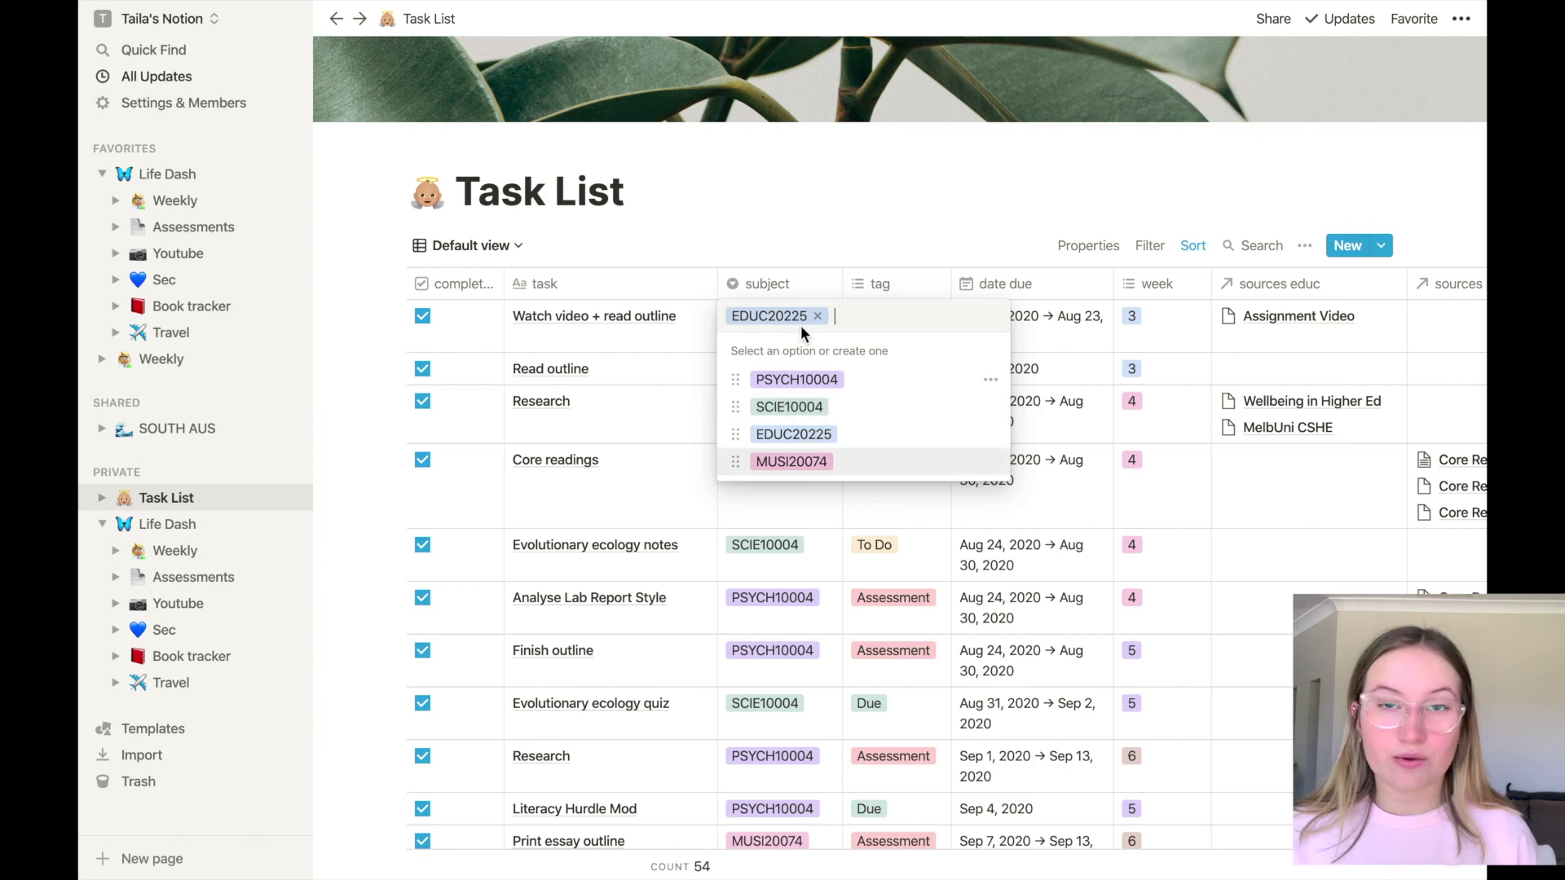
key(Escape)
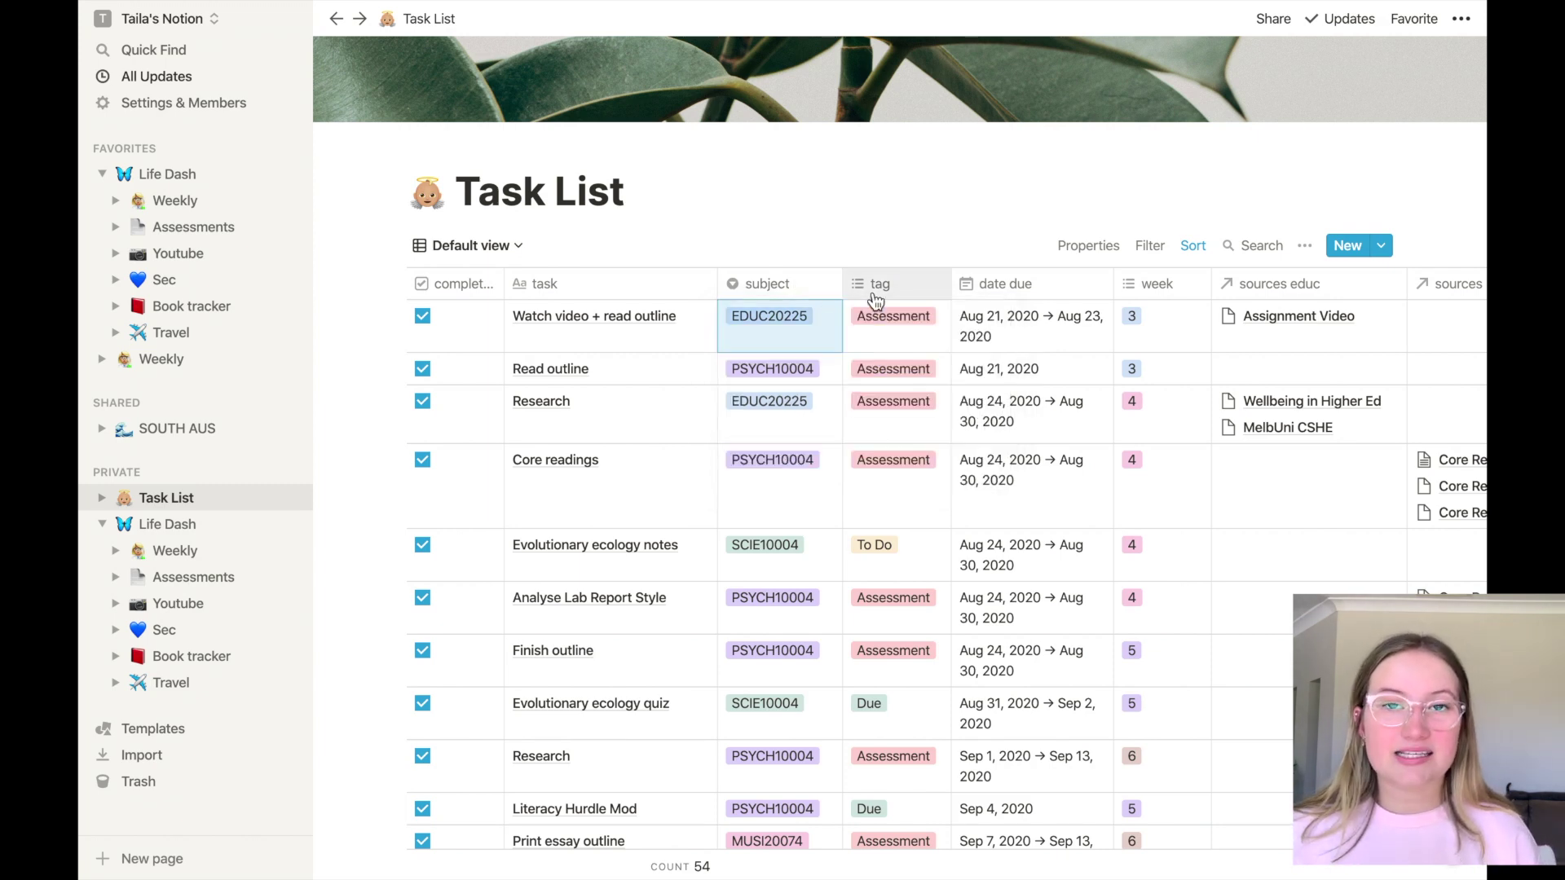
click(889, 350)
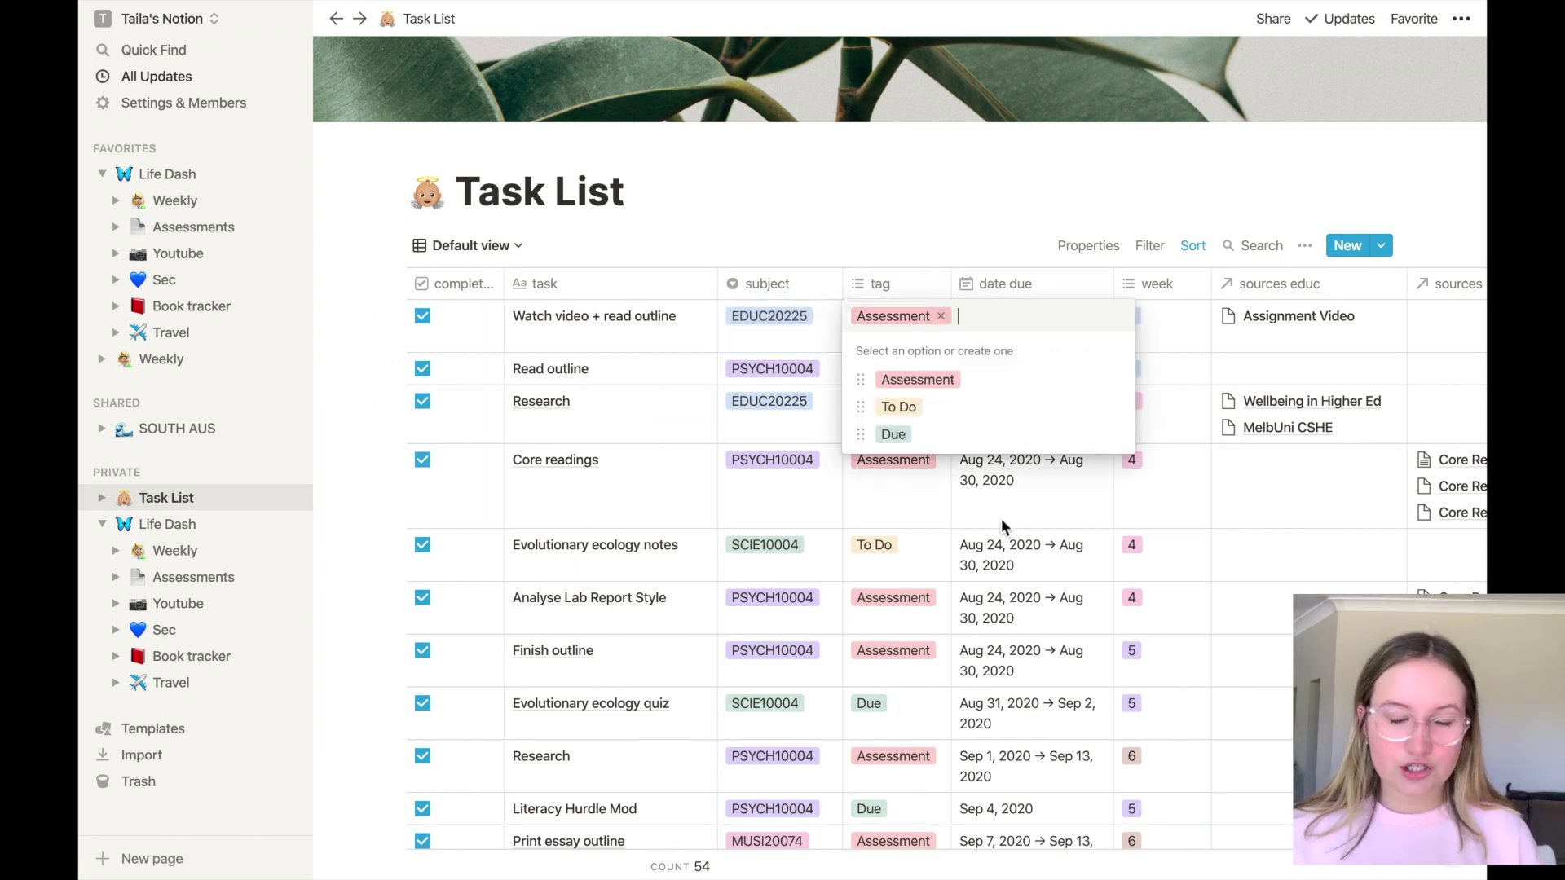
key(Escape)
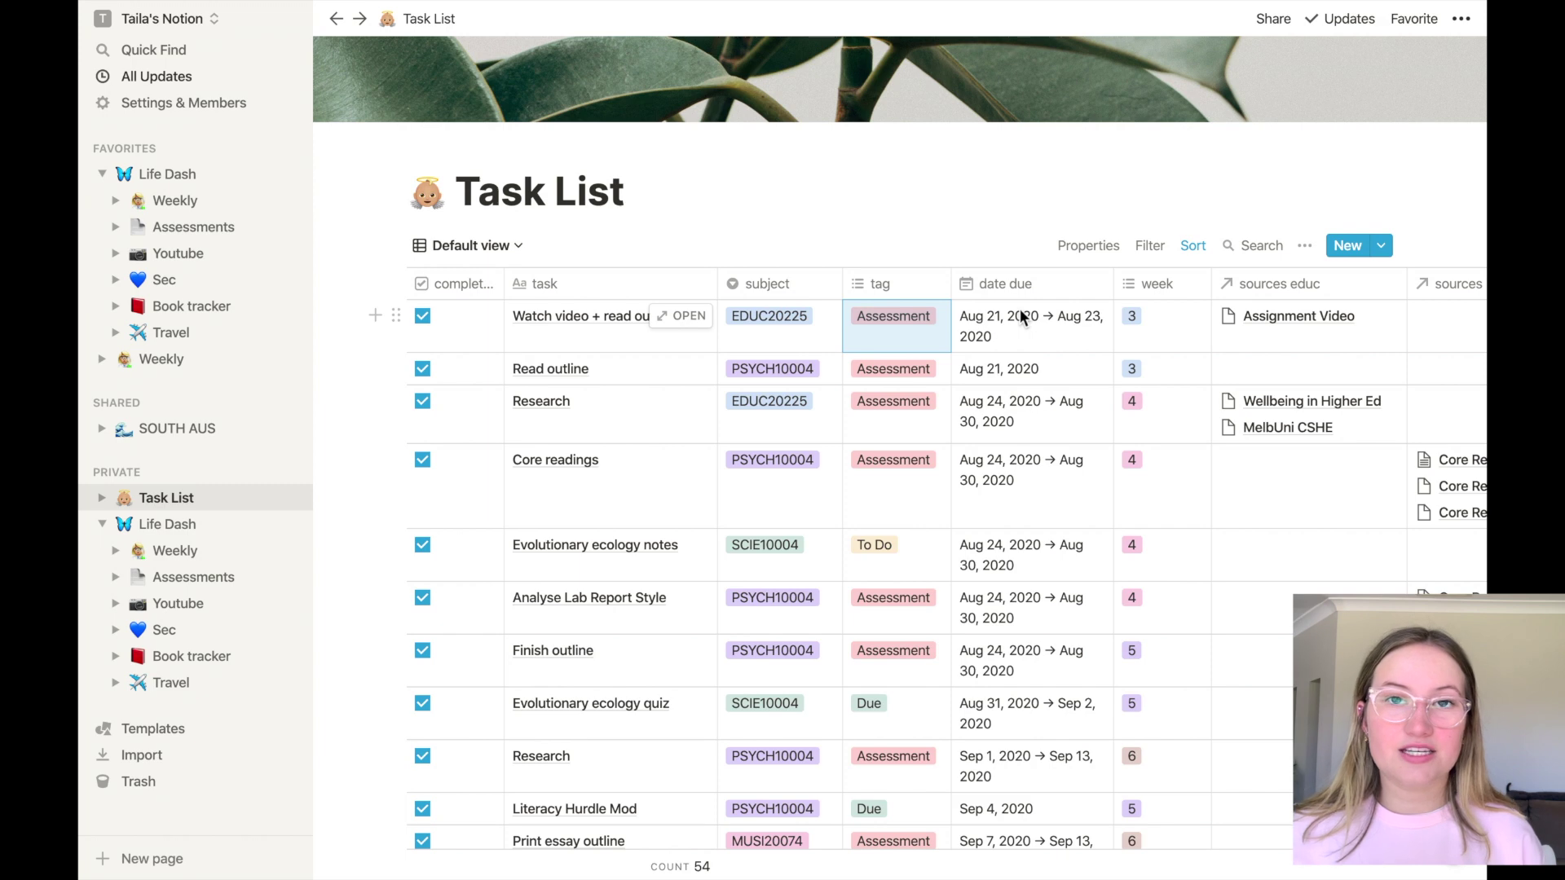
click(1032, 330)
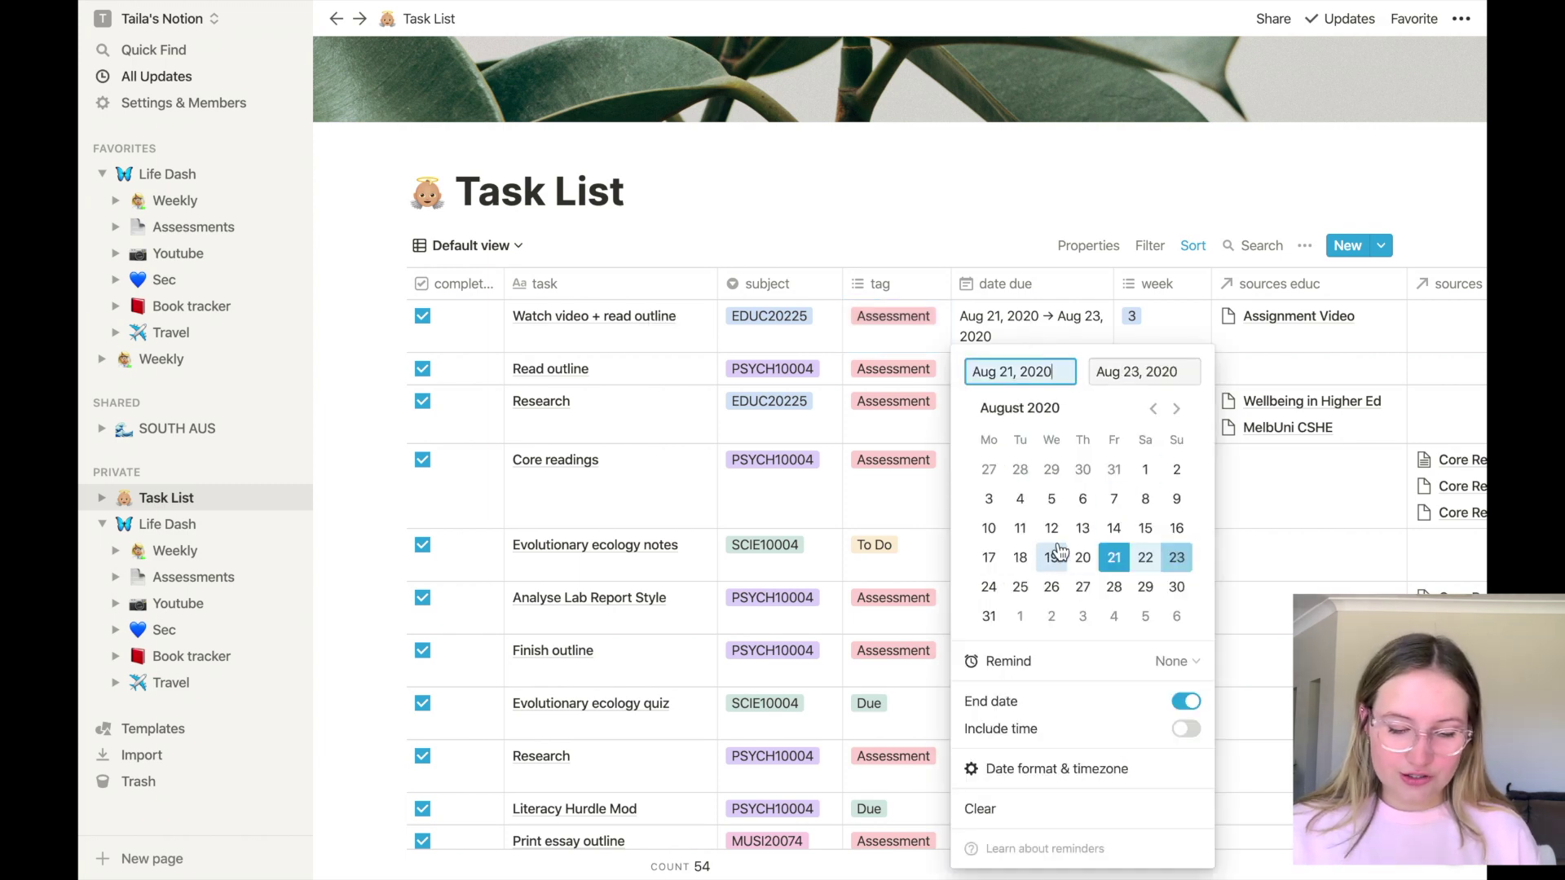
click(999, 245)
scroll(1040, 293, right, 1)
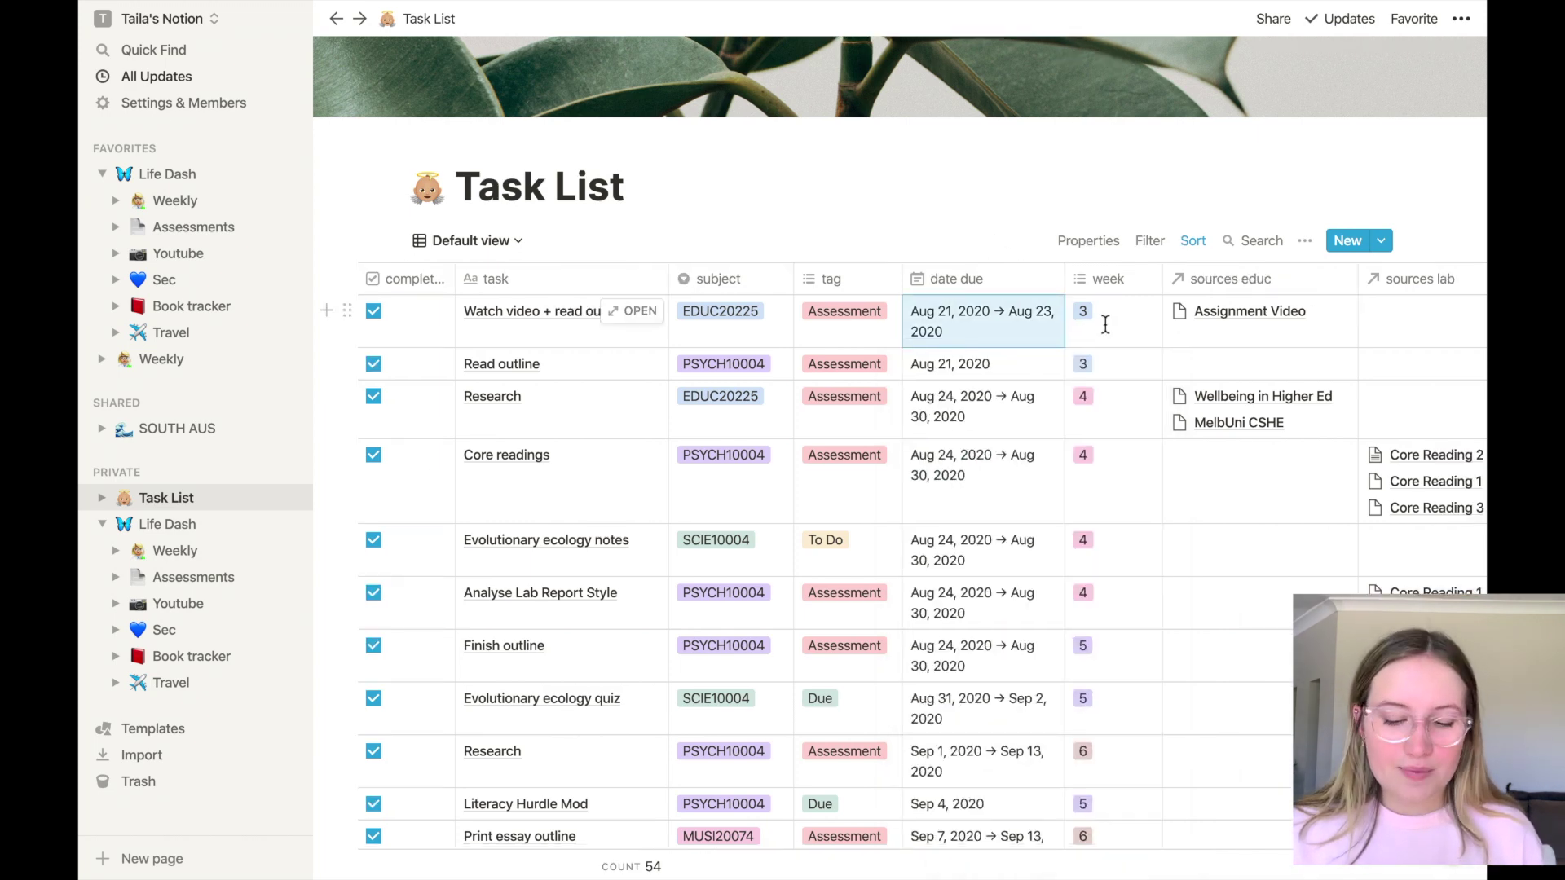
click(1105, 320)
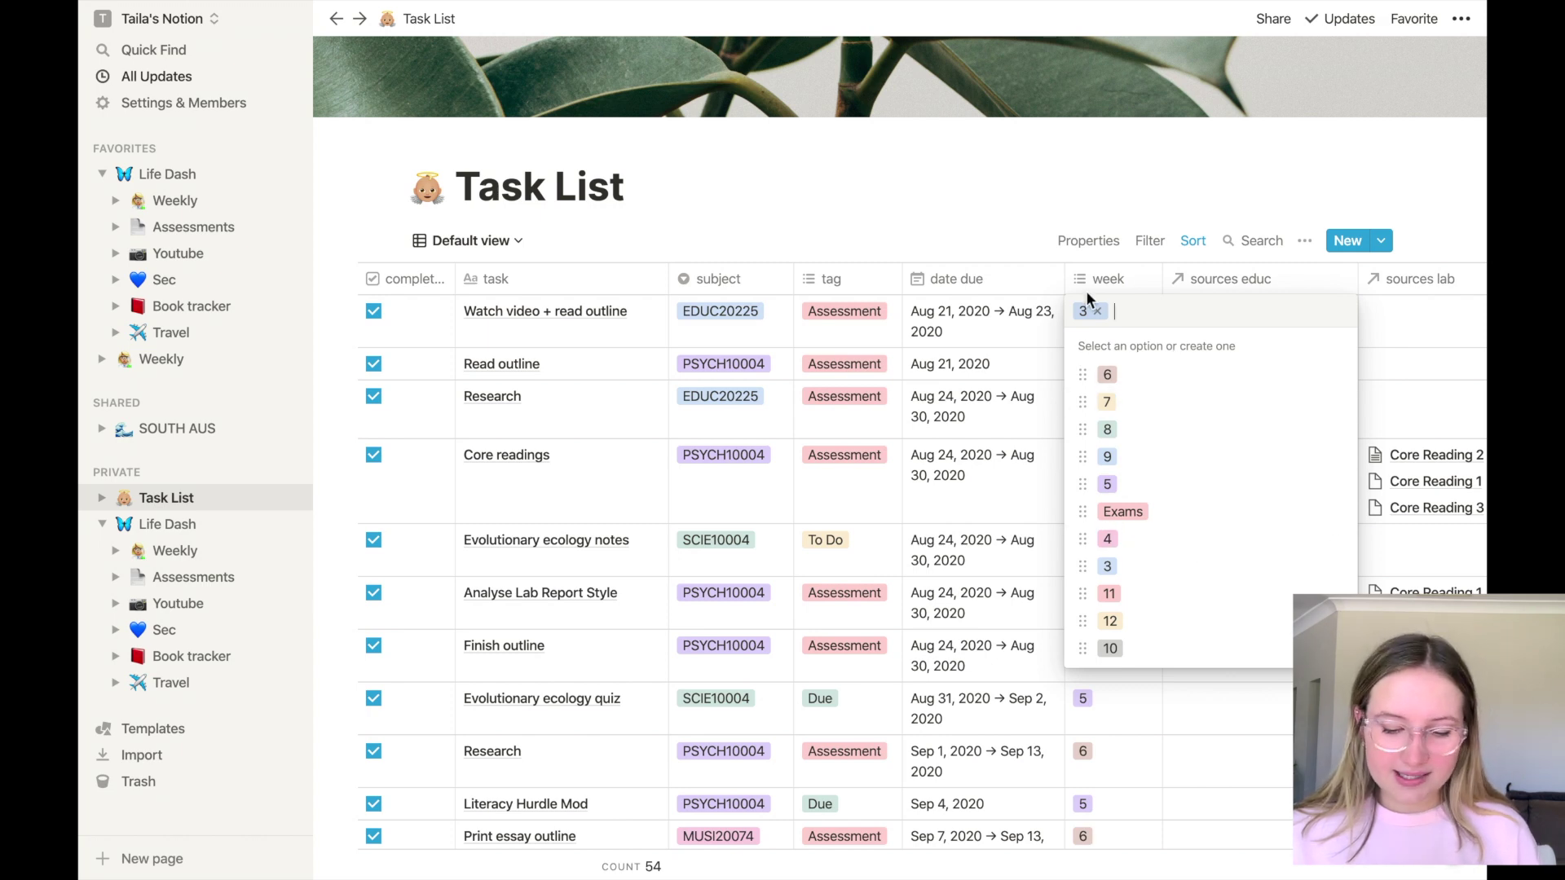
key(Escape)
scroll(1082, 293, right, 3)
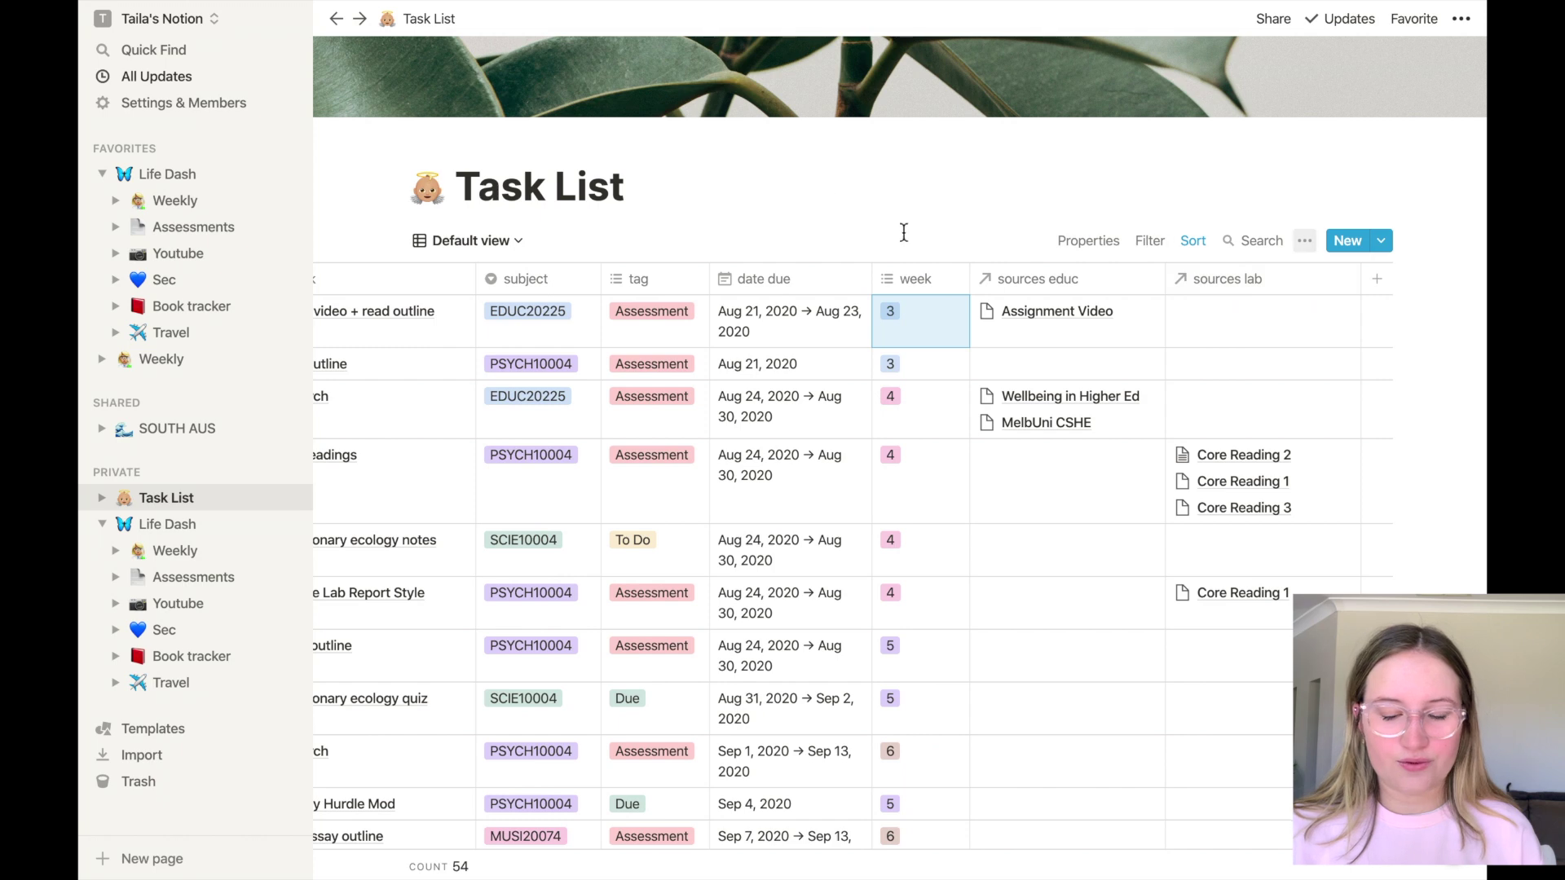
scroll(833, 492, left, 2)
scroll(833, 492, left, 3)
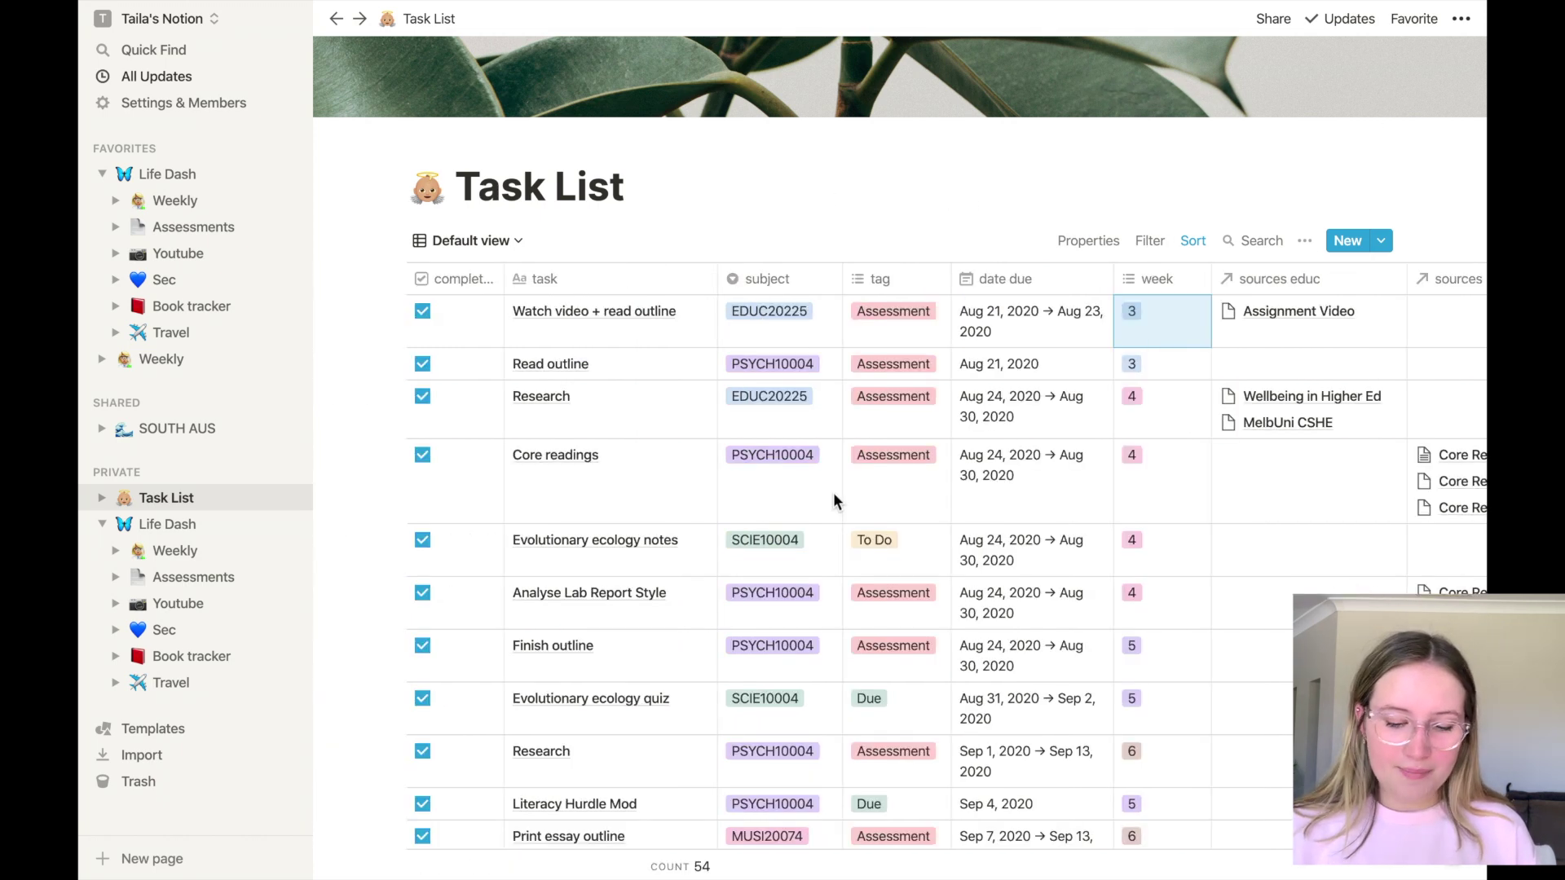
scroll(810, 586, down, 1)
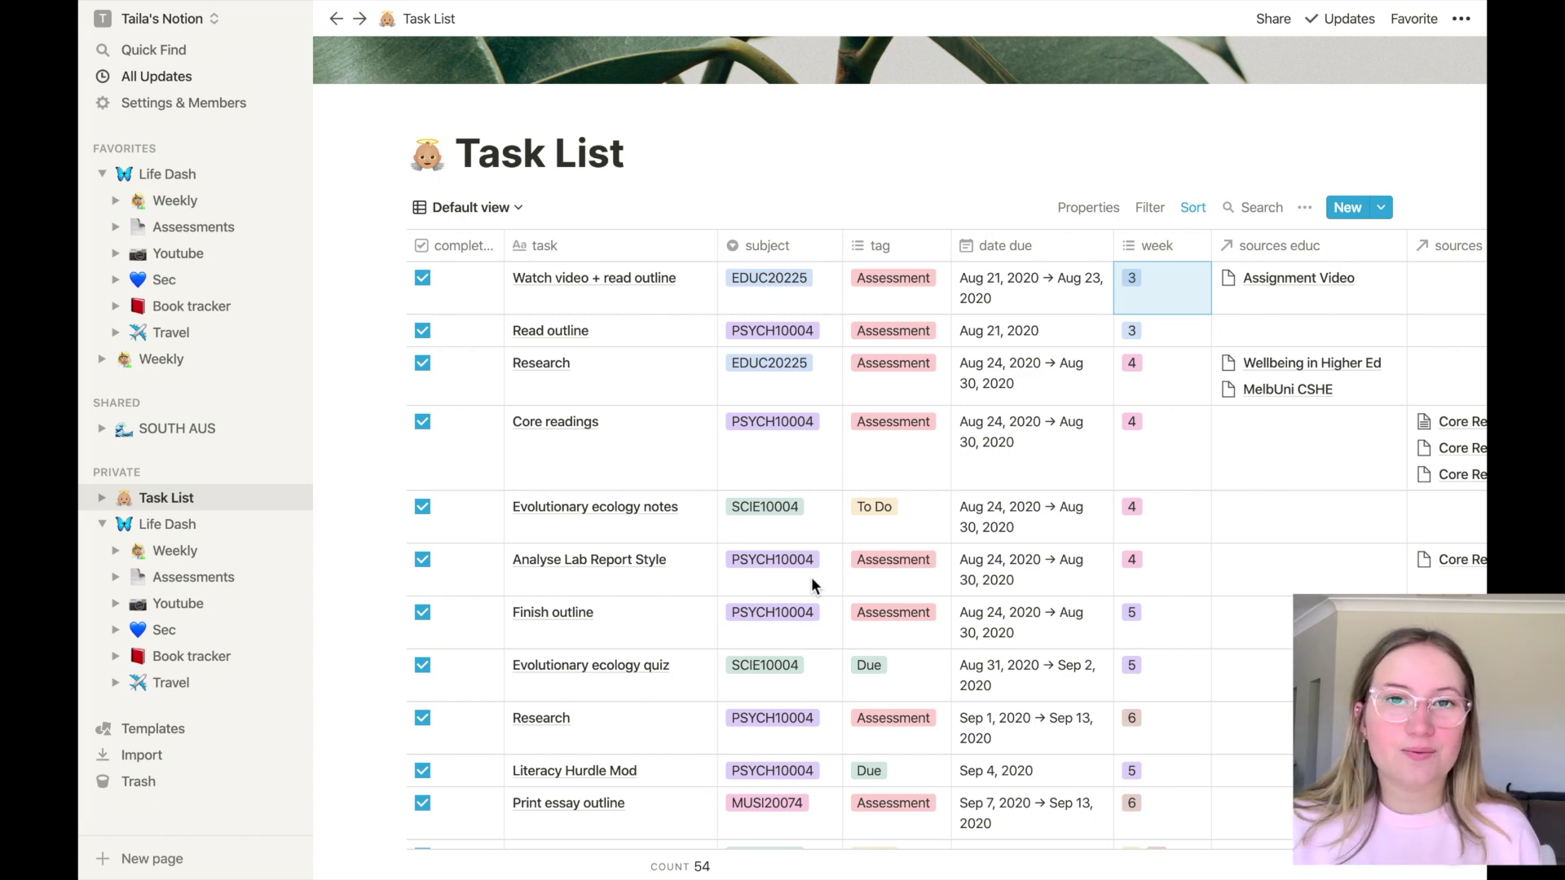
mouse_move(827, 703)
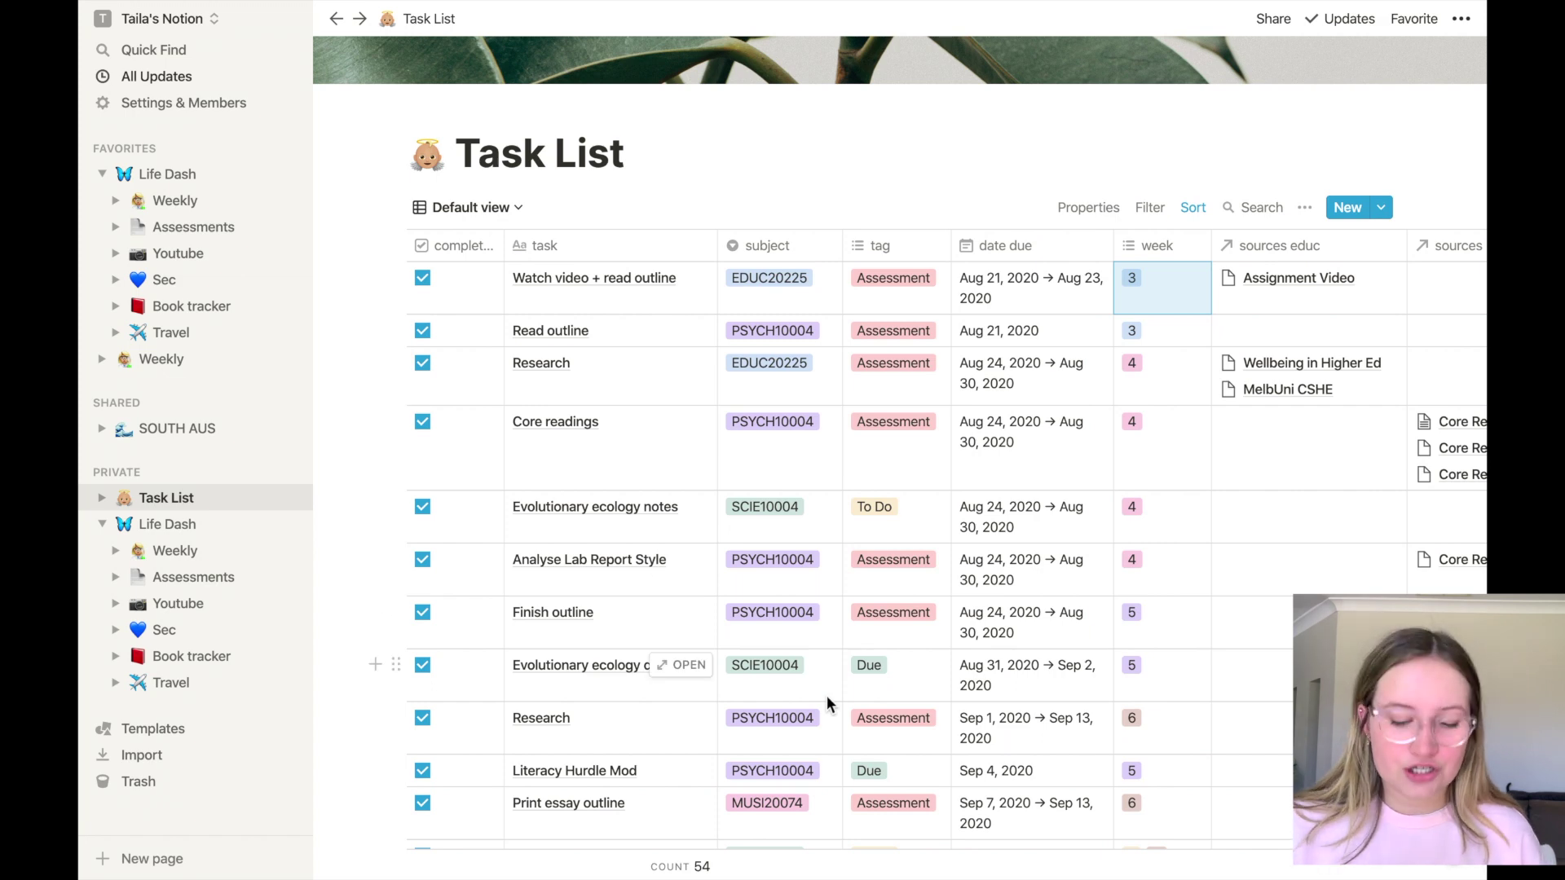
scroll(826, 696, down, 10)
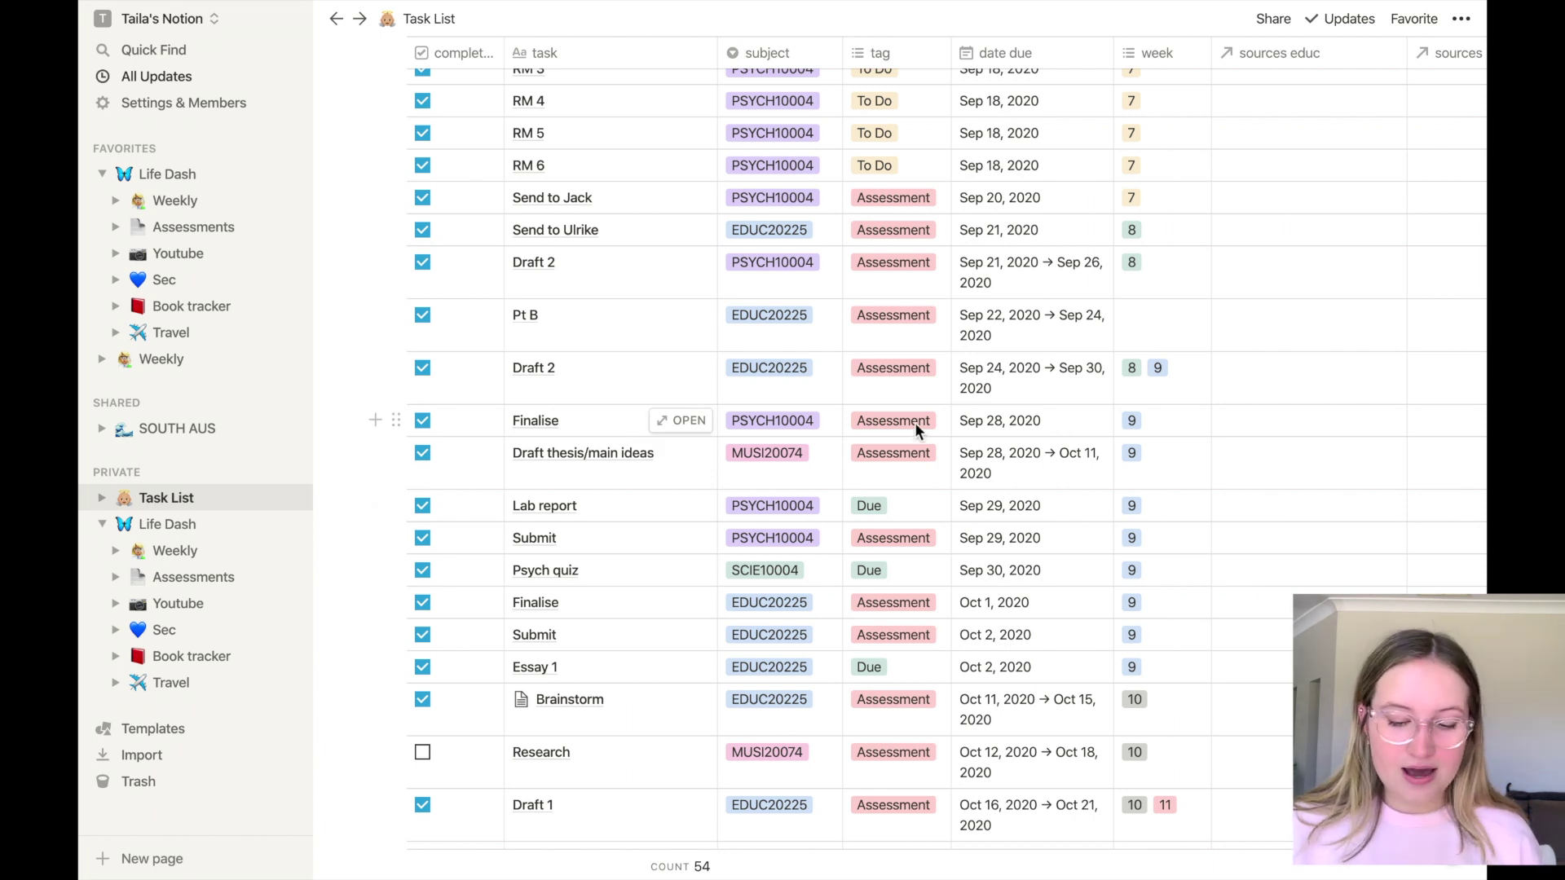
Select the Draft 2 task row and dismiss its options without changes
click(395, 264)
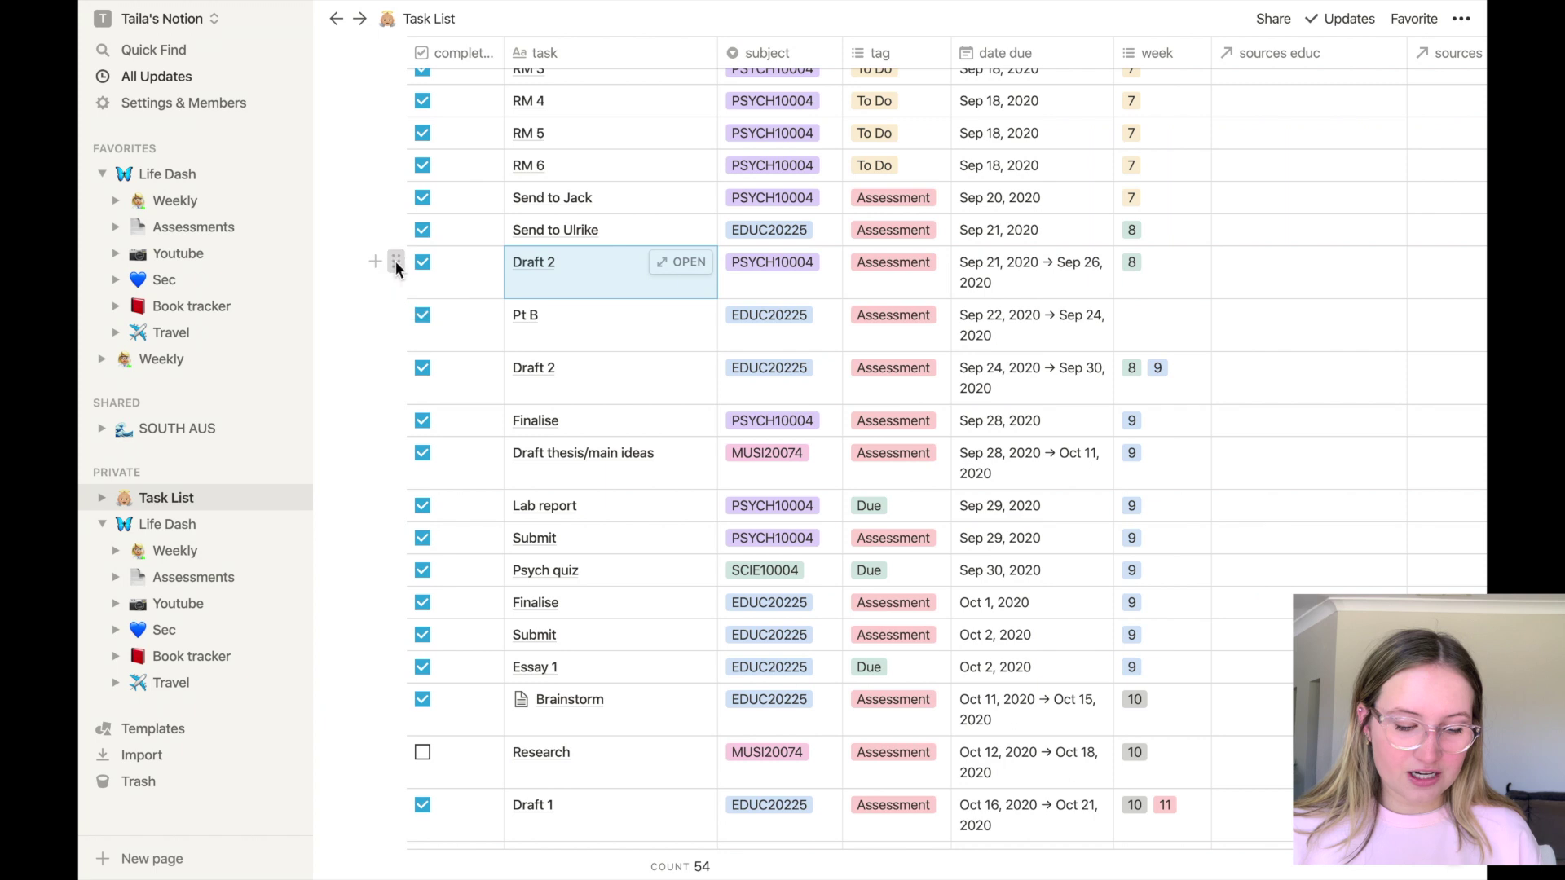
key(Escape)
scroll(401, 220, up, 2)
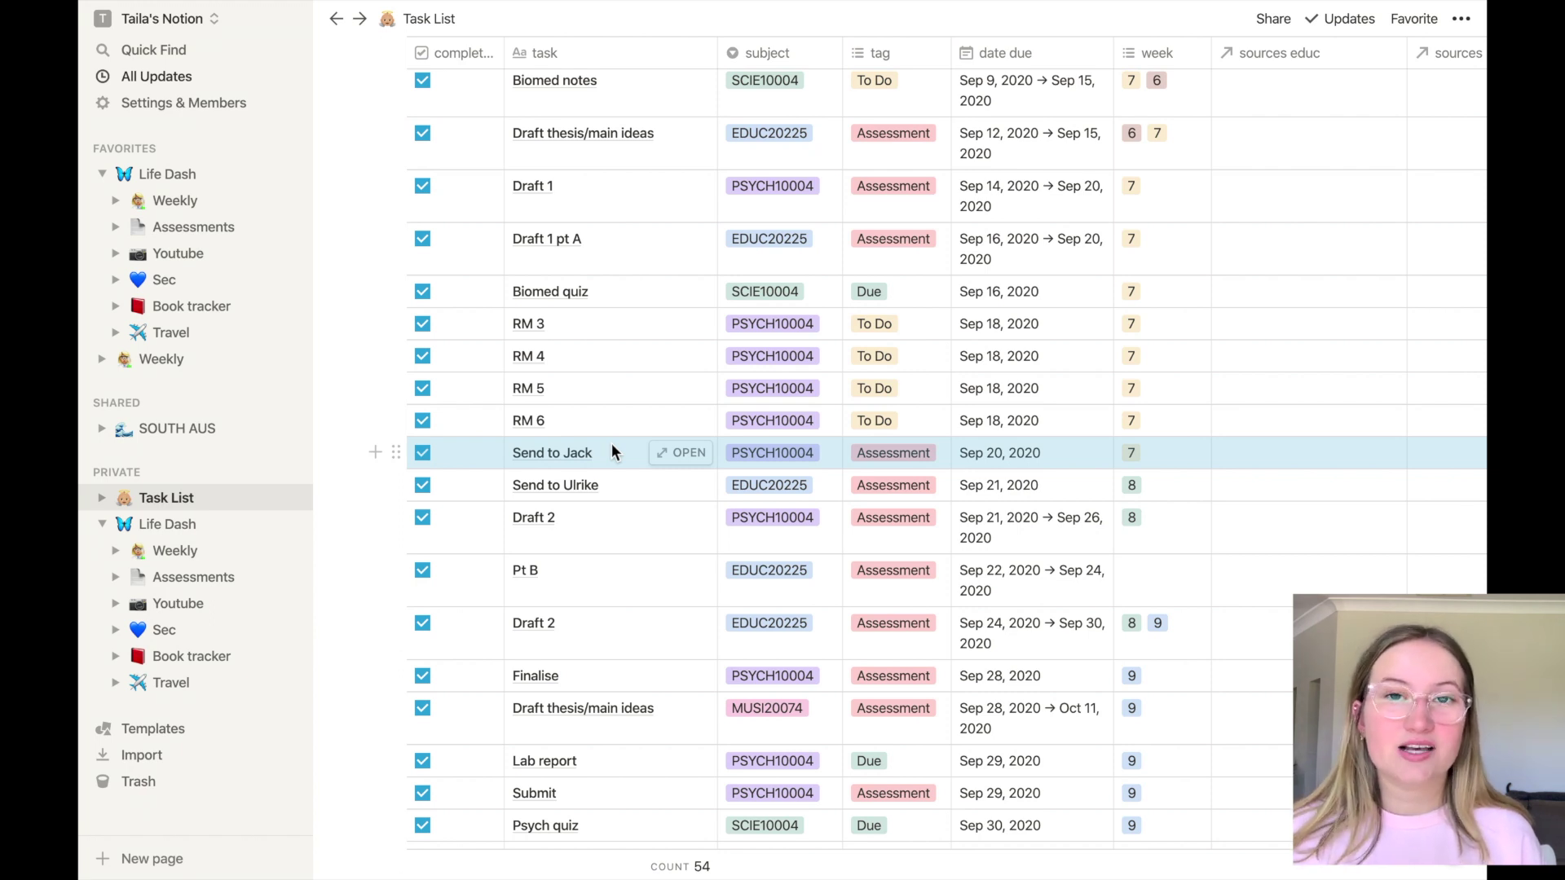
mouse_move(194, 226)
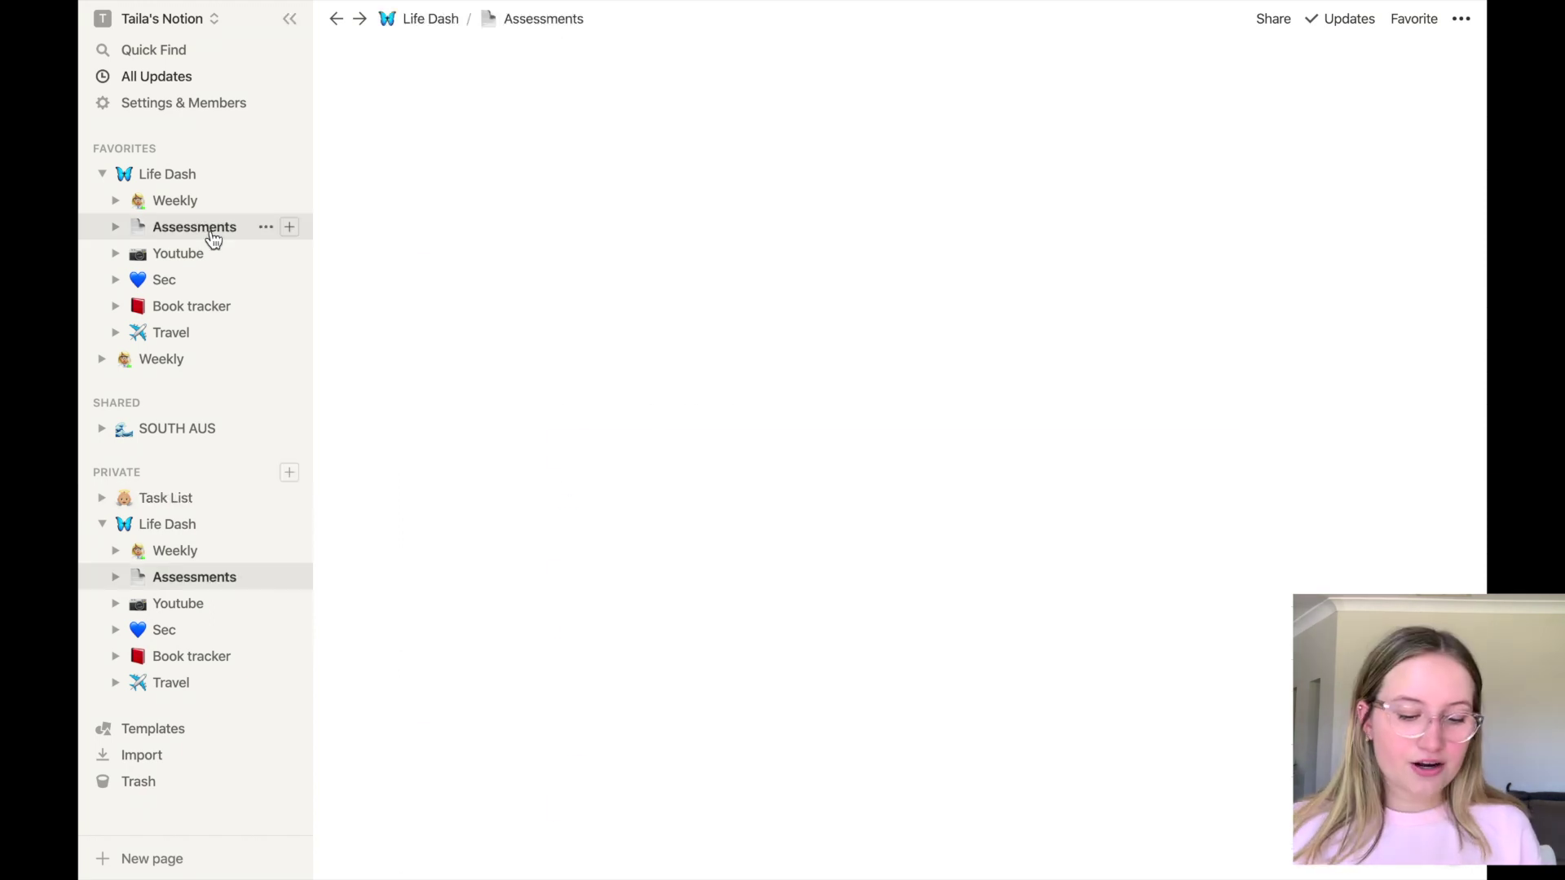
scroll(642, 465, down, 2)
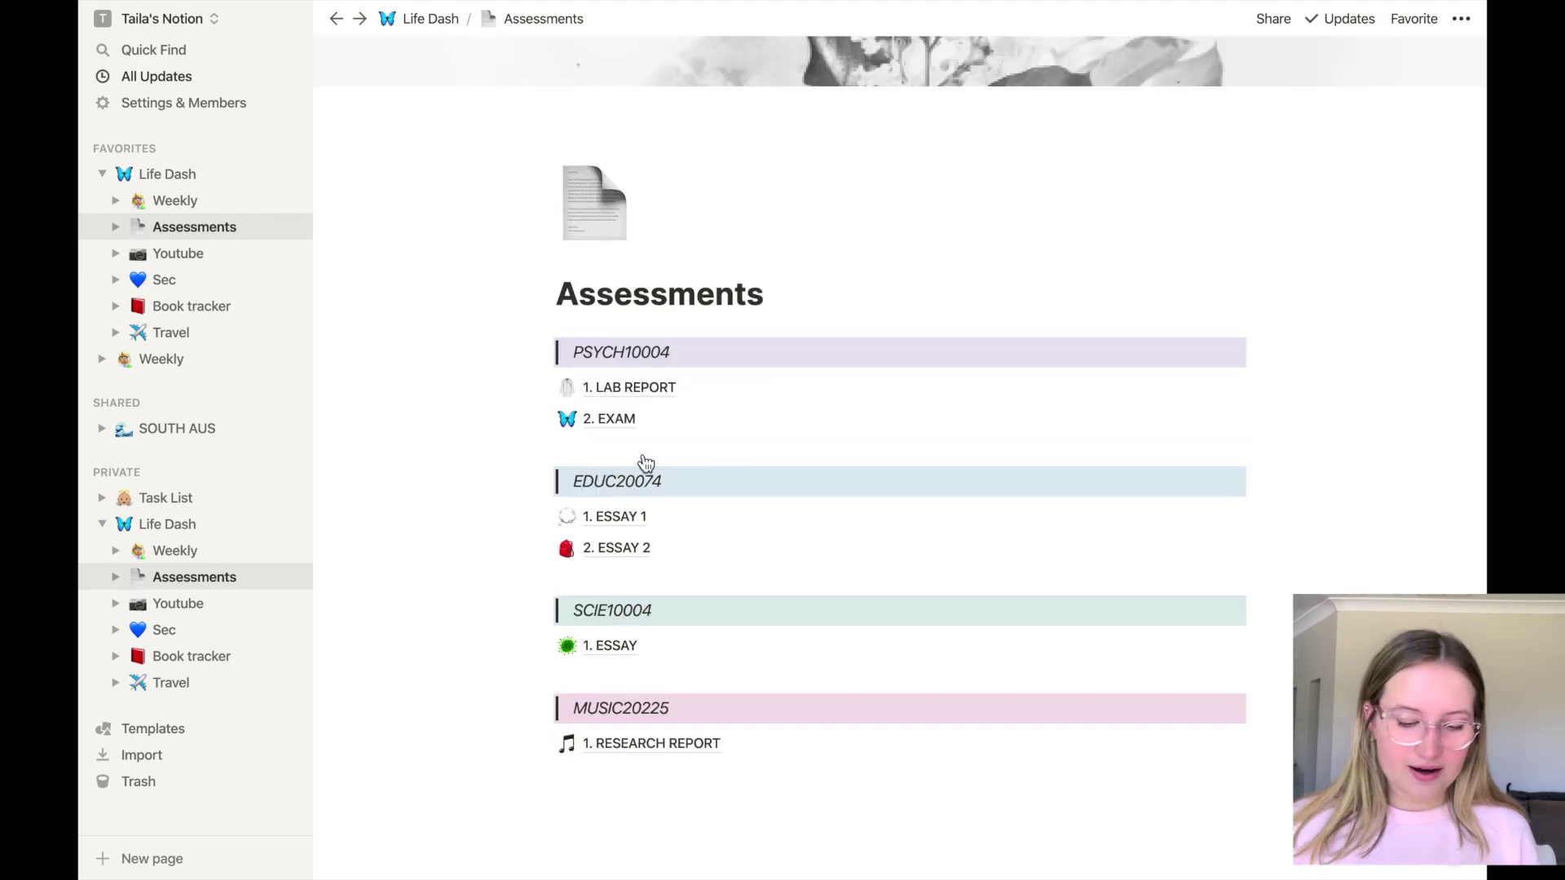
scroll(648, 428, down, 2)
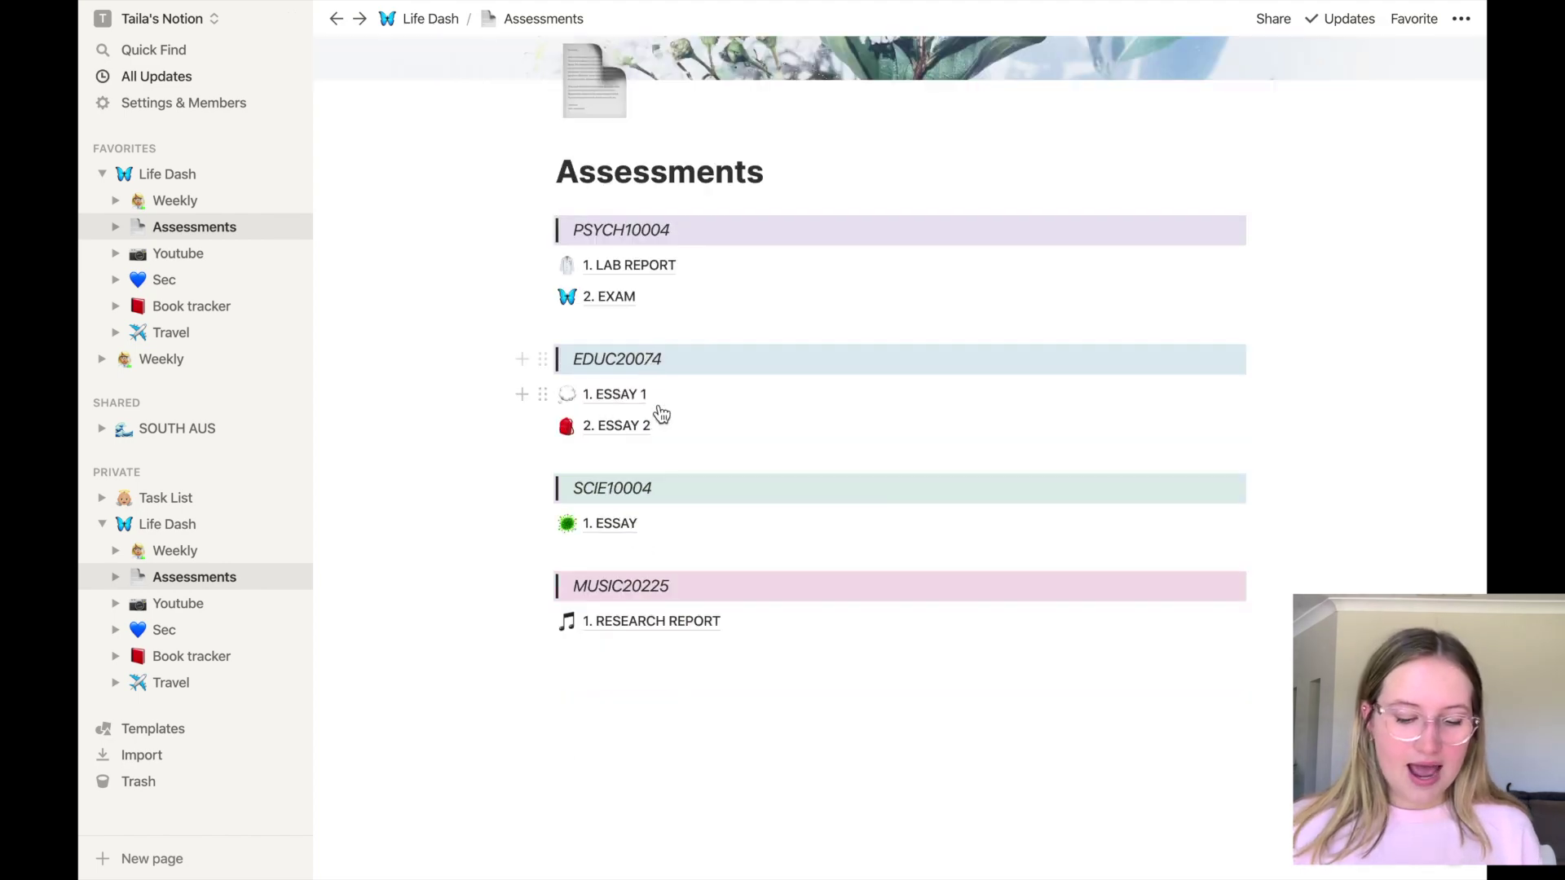
Create a second linked Task List database in a new block on the 1. LAB REPORT page
click(634, 267)
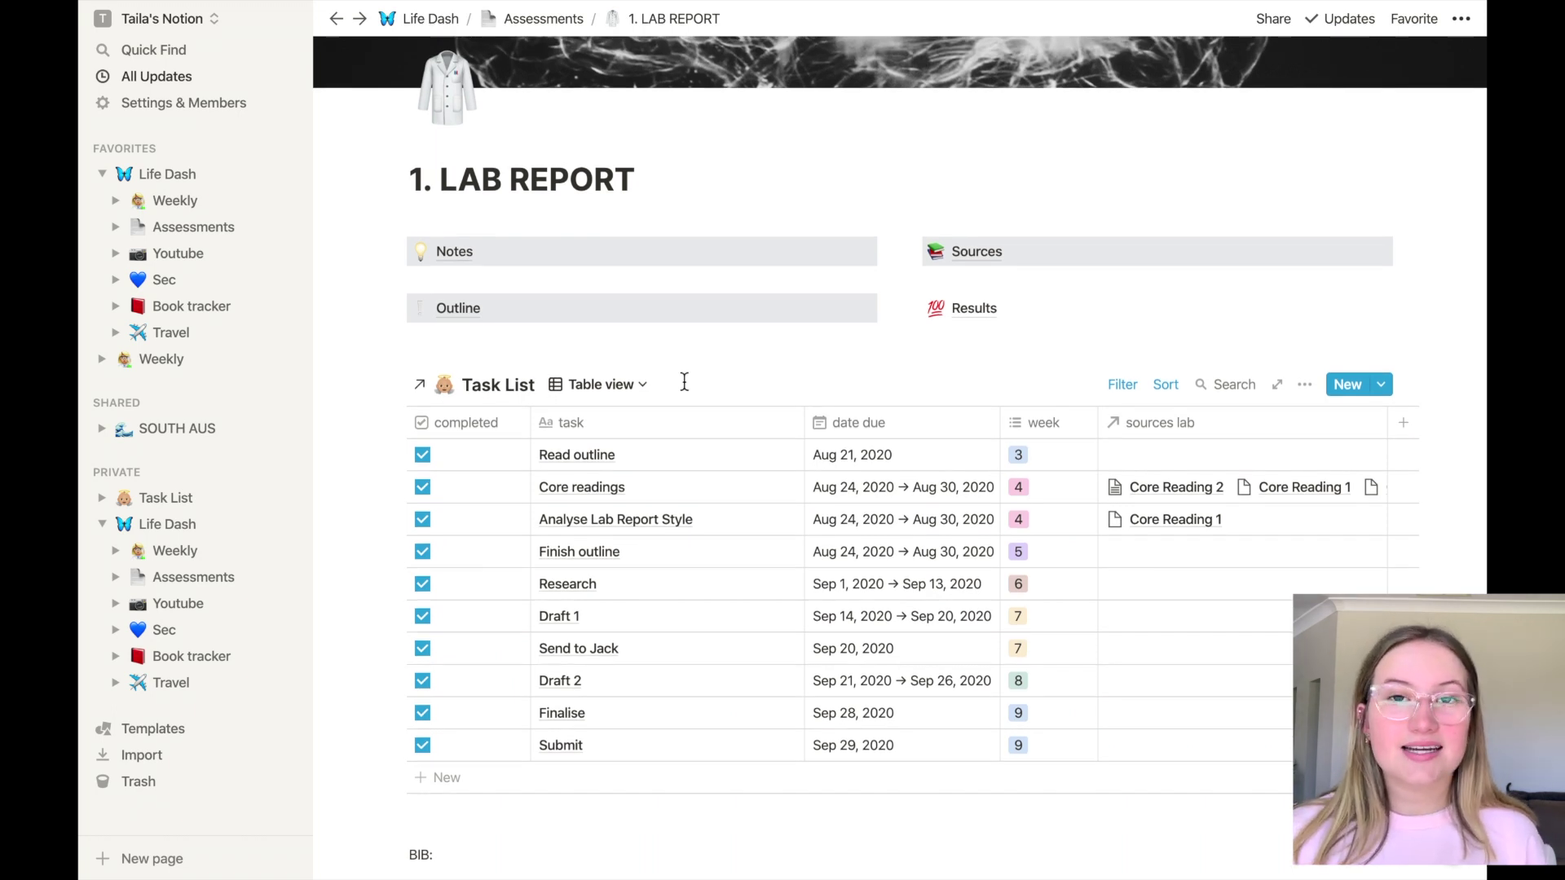
click(539, 349)
text(/)
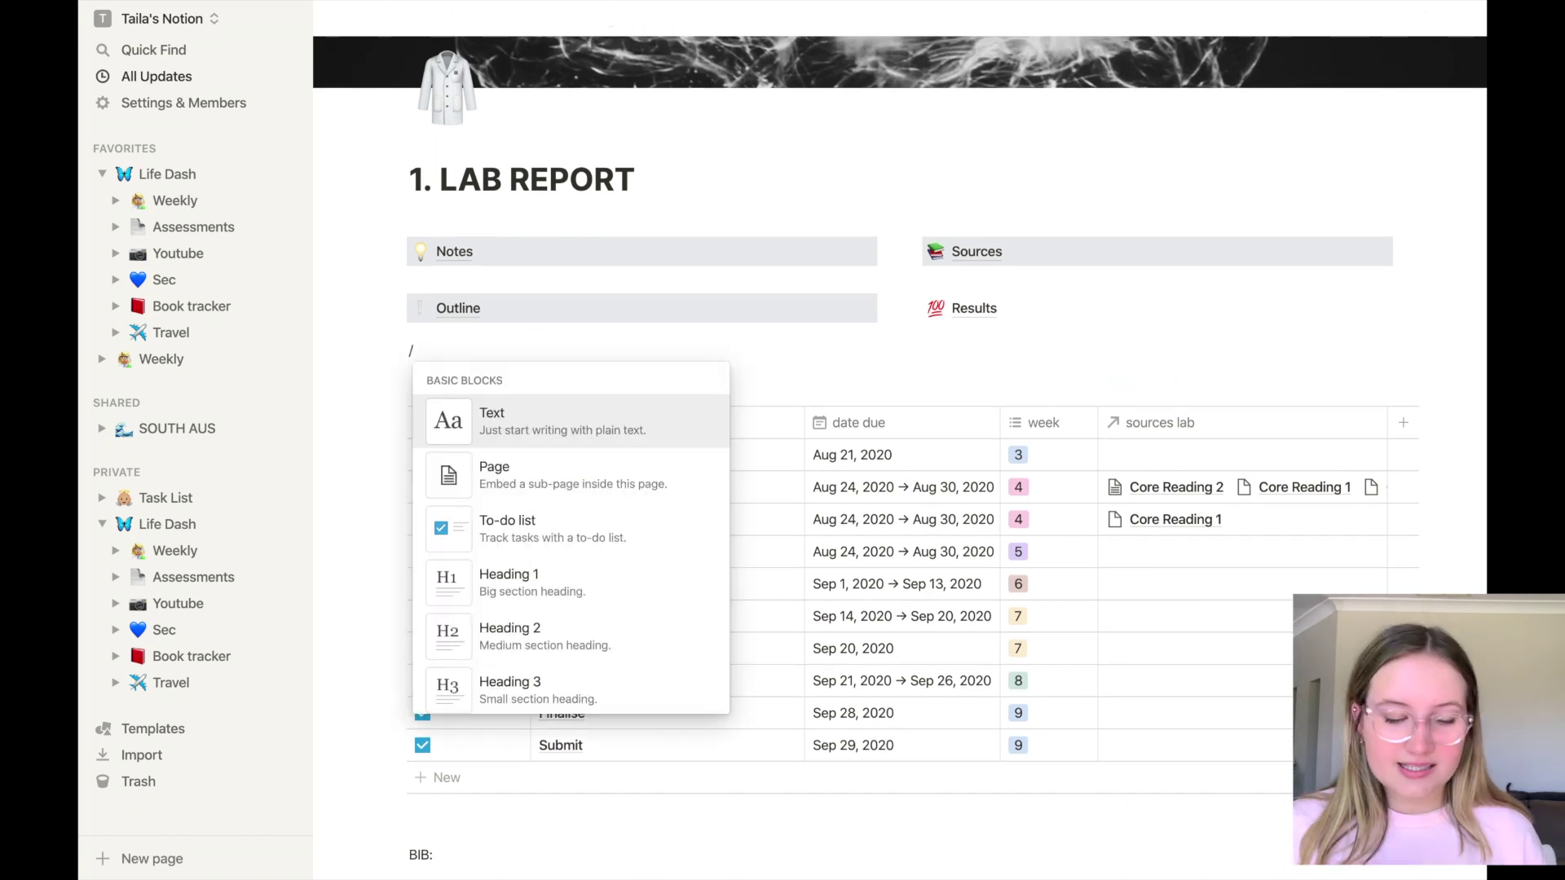
text(linked)
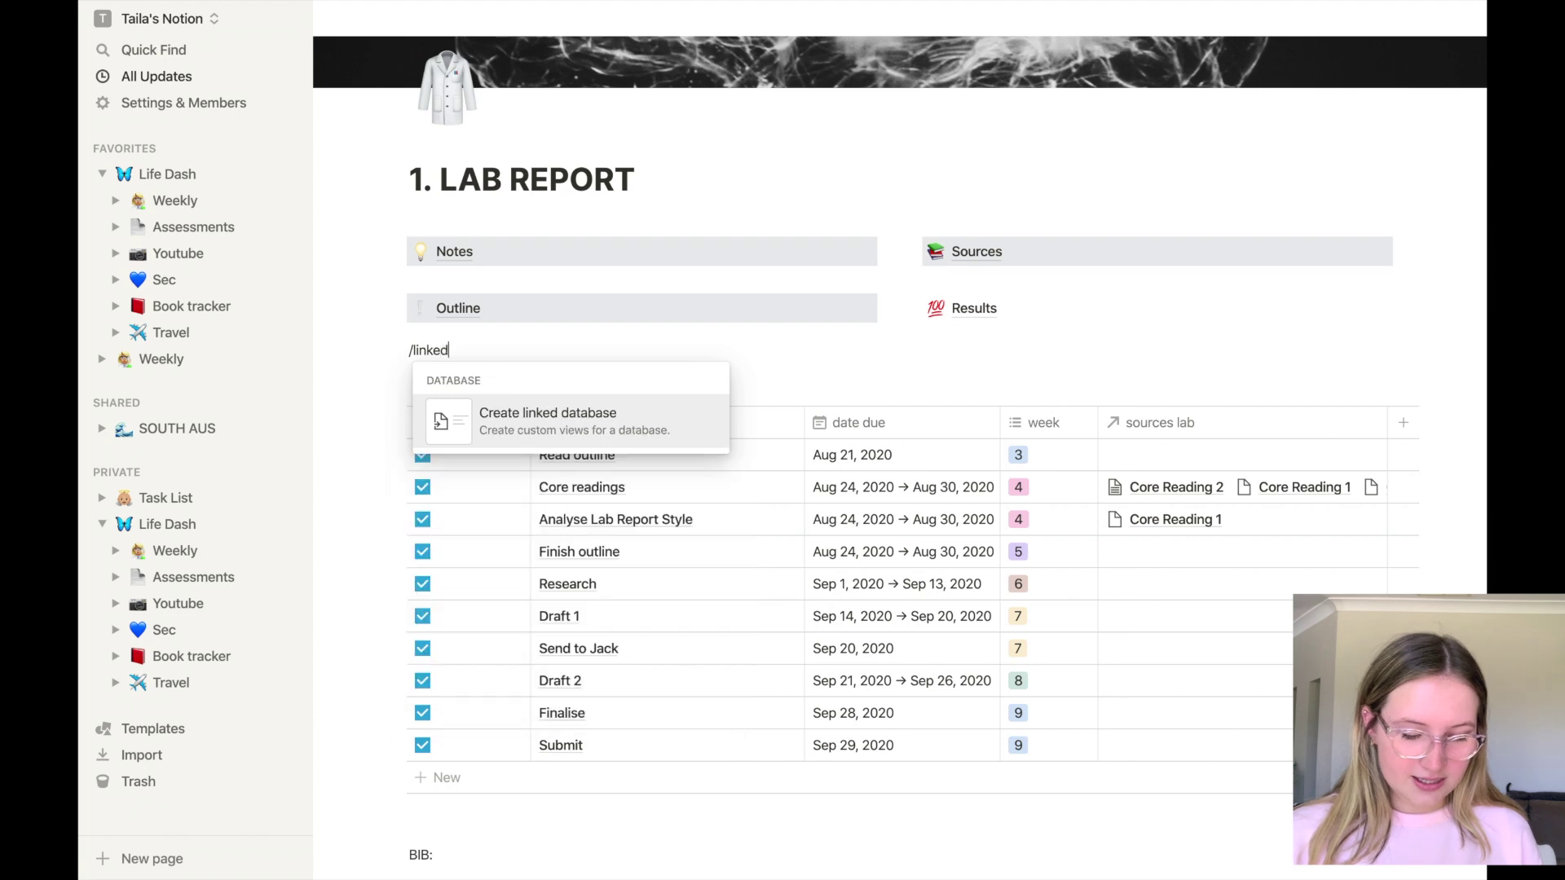
click(597, 419)
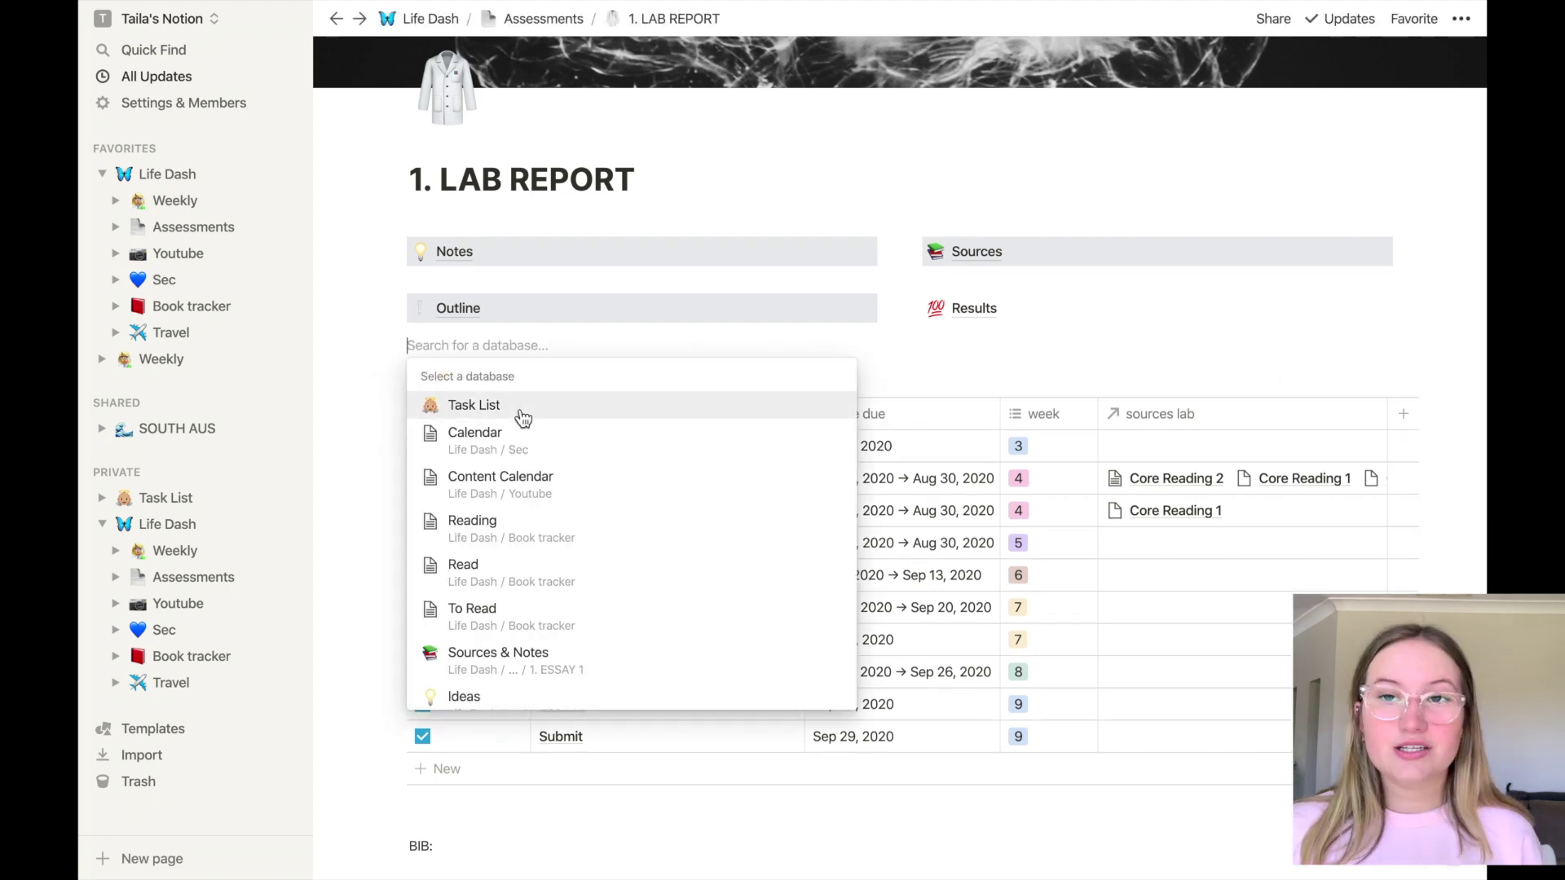
click(521, 418)
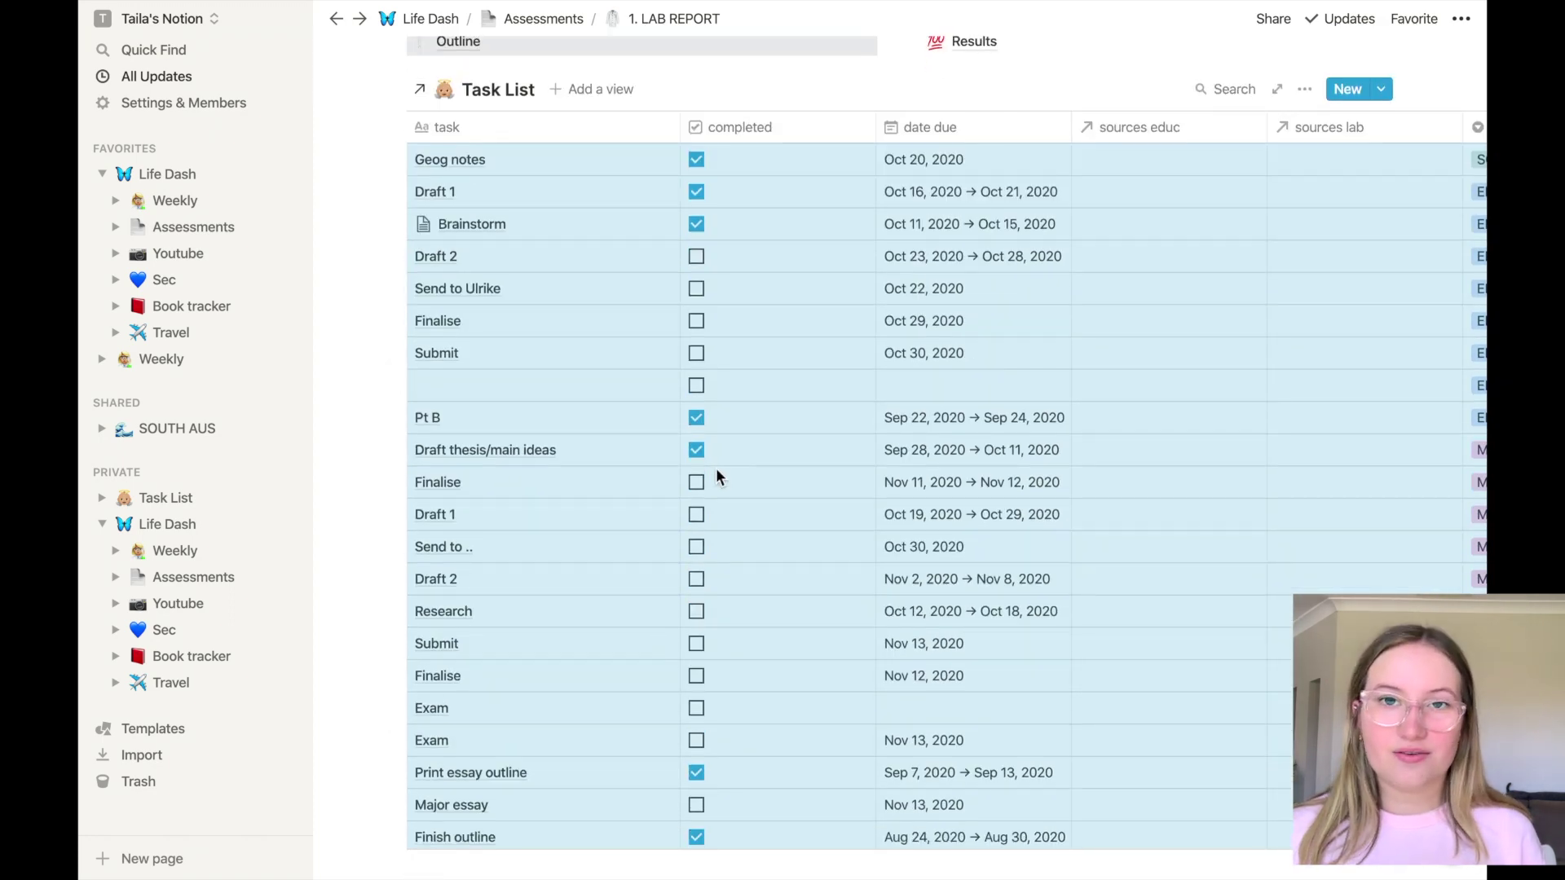
scroll(717, 473, up, 1)
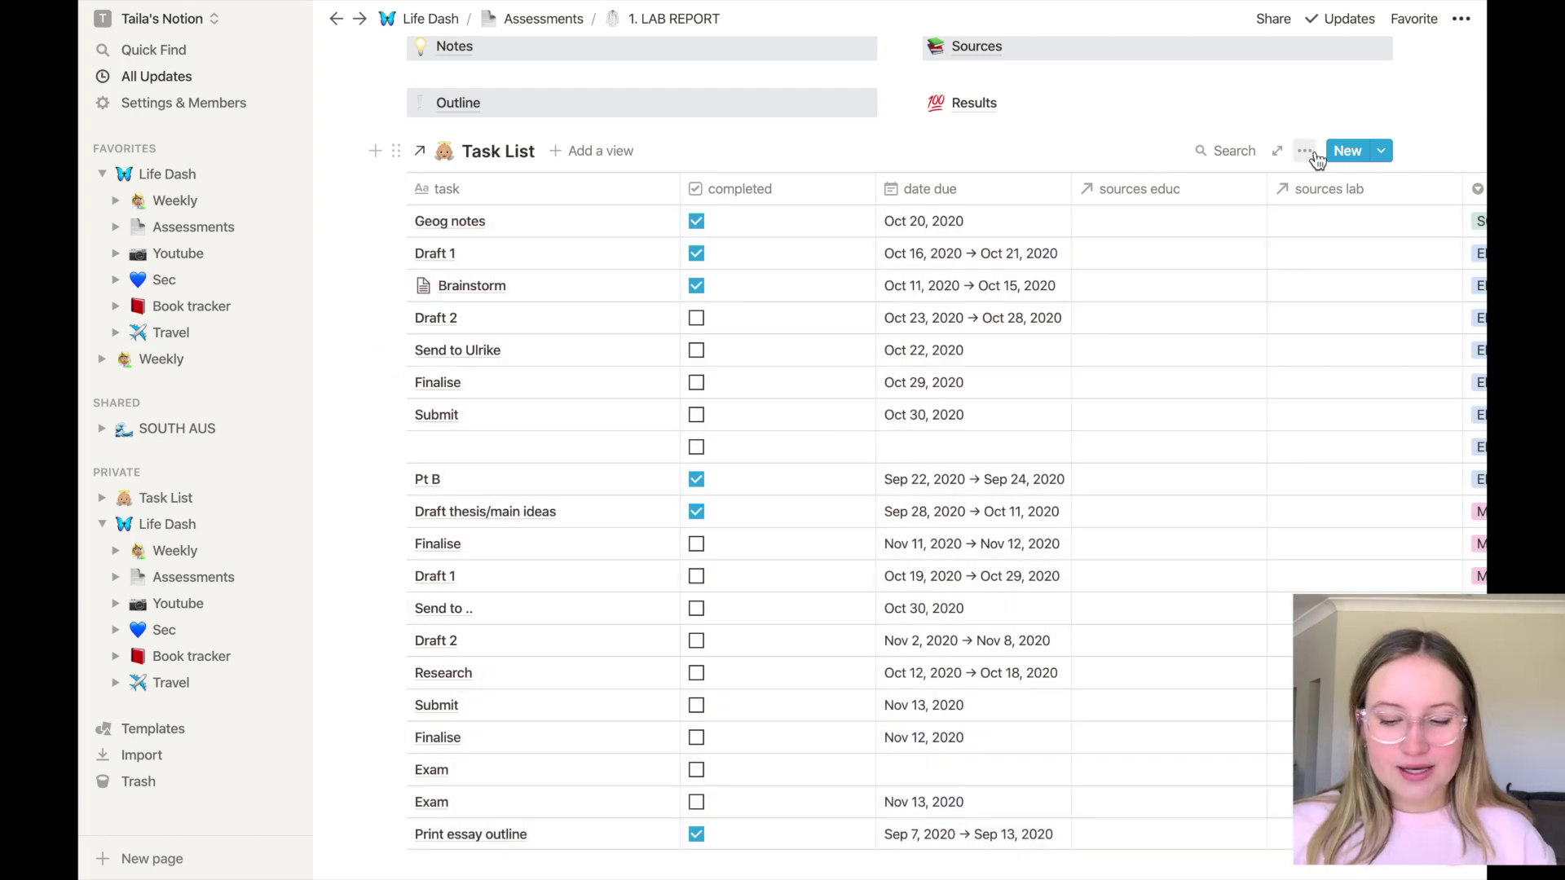
Add a filter rule on the linked Task List: subject Is PSYCH10004
click(1308, 151)
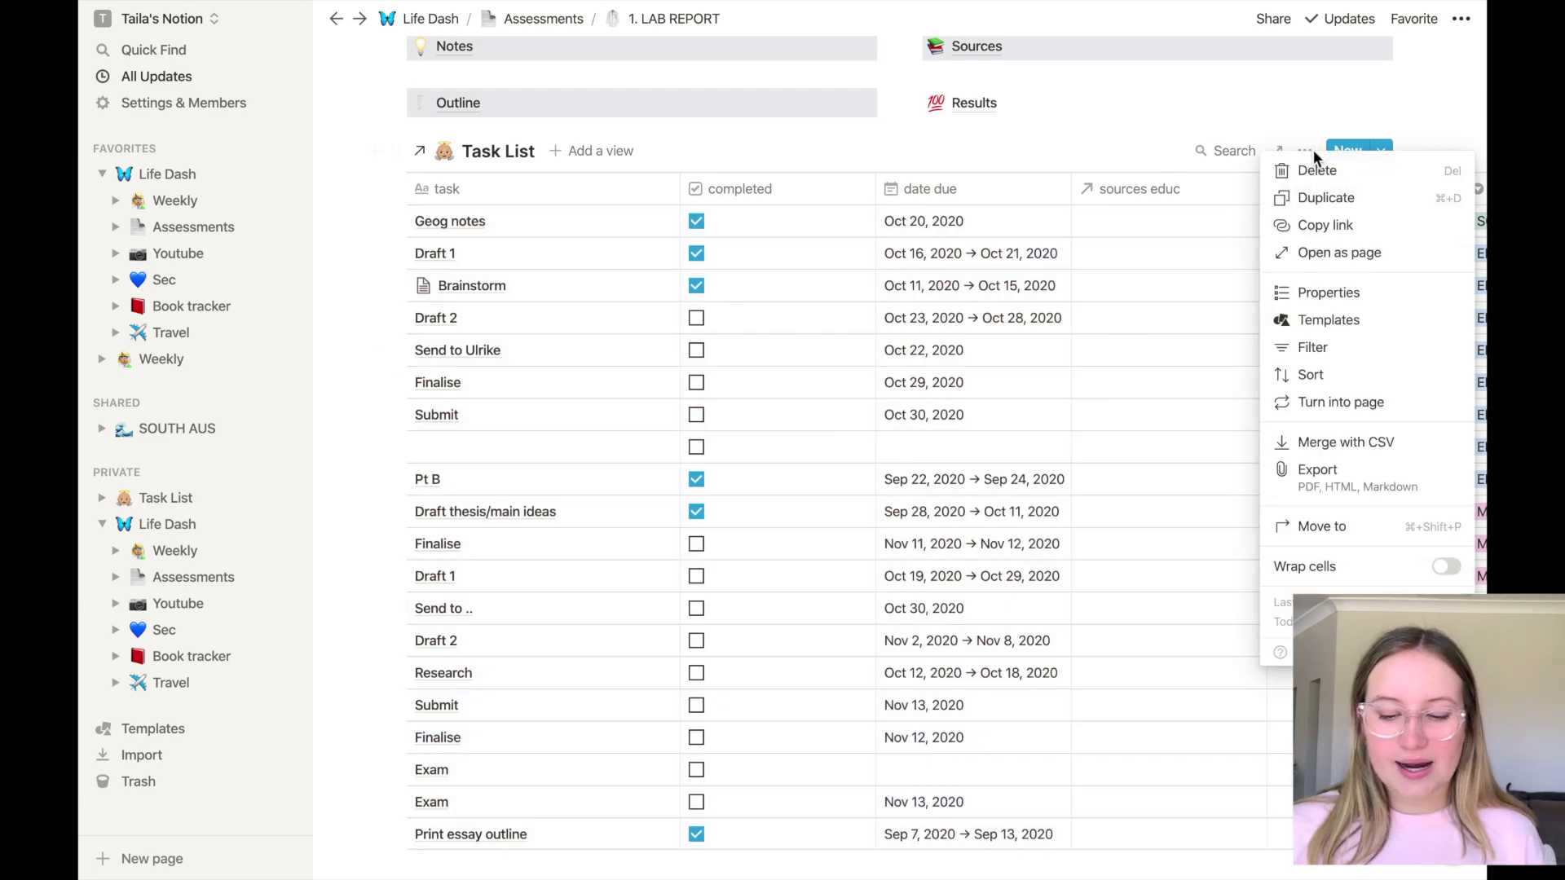
click(1355, 349)
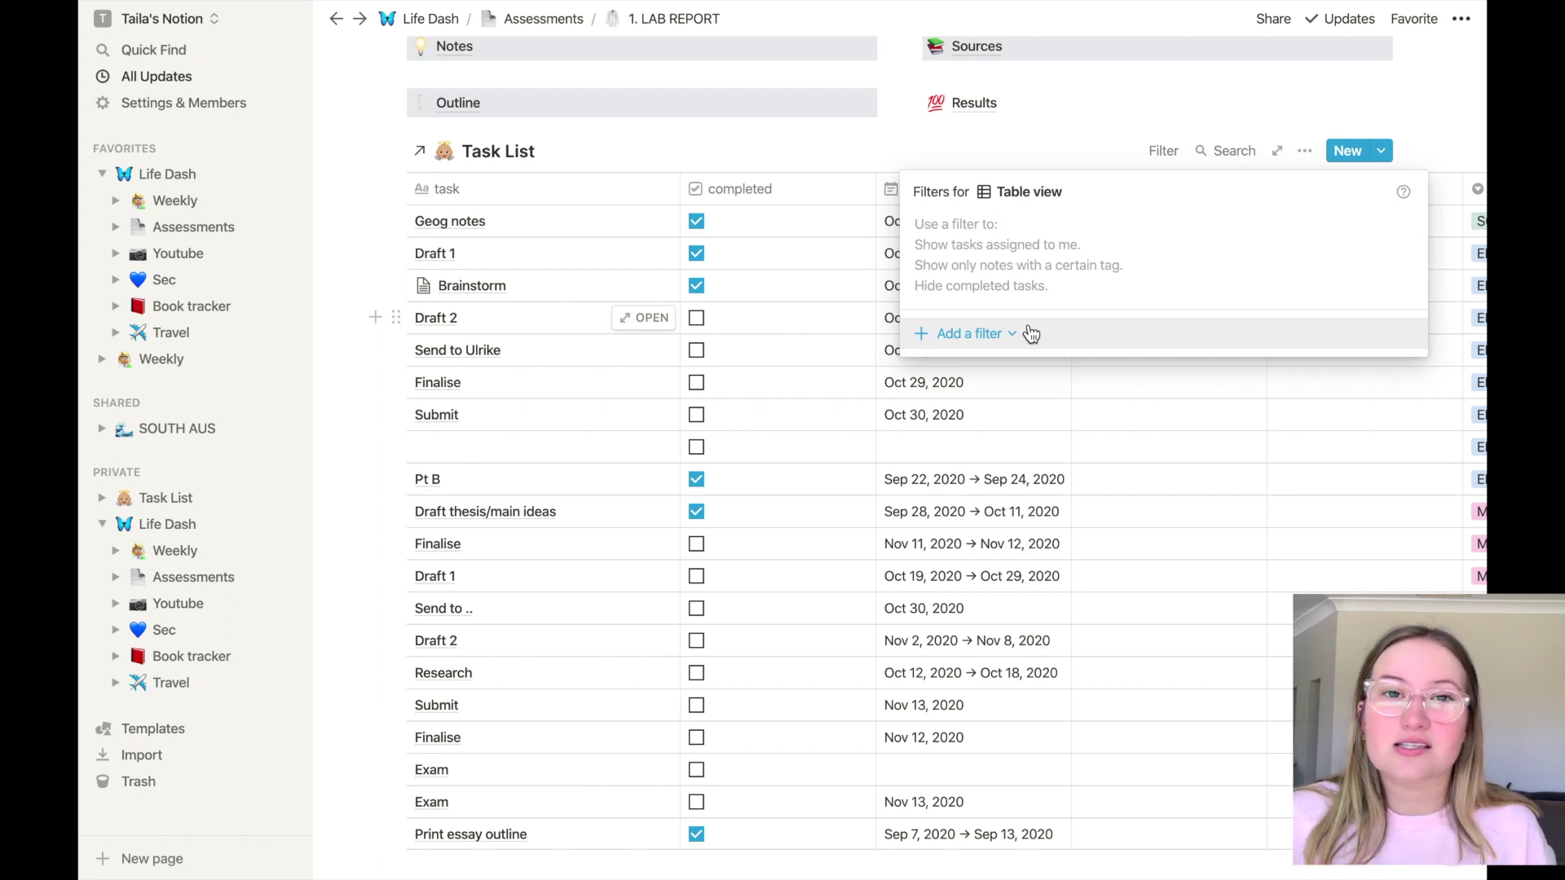
click(944, 334)
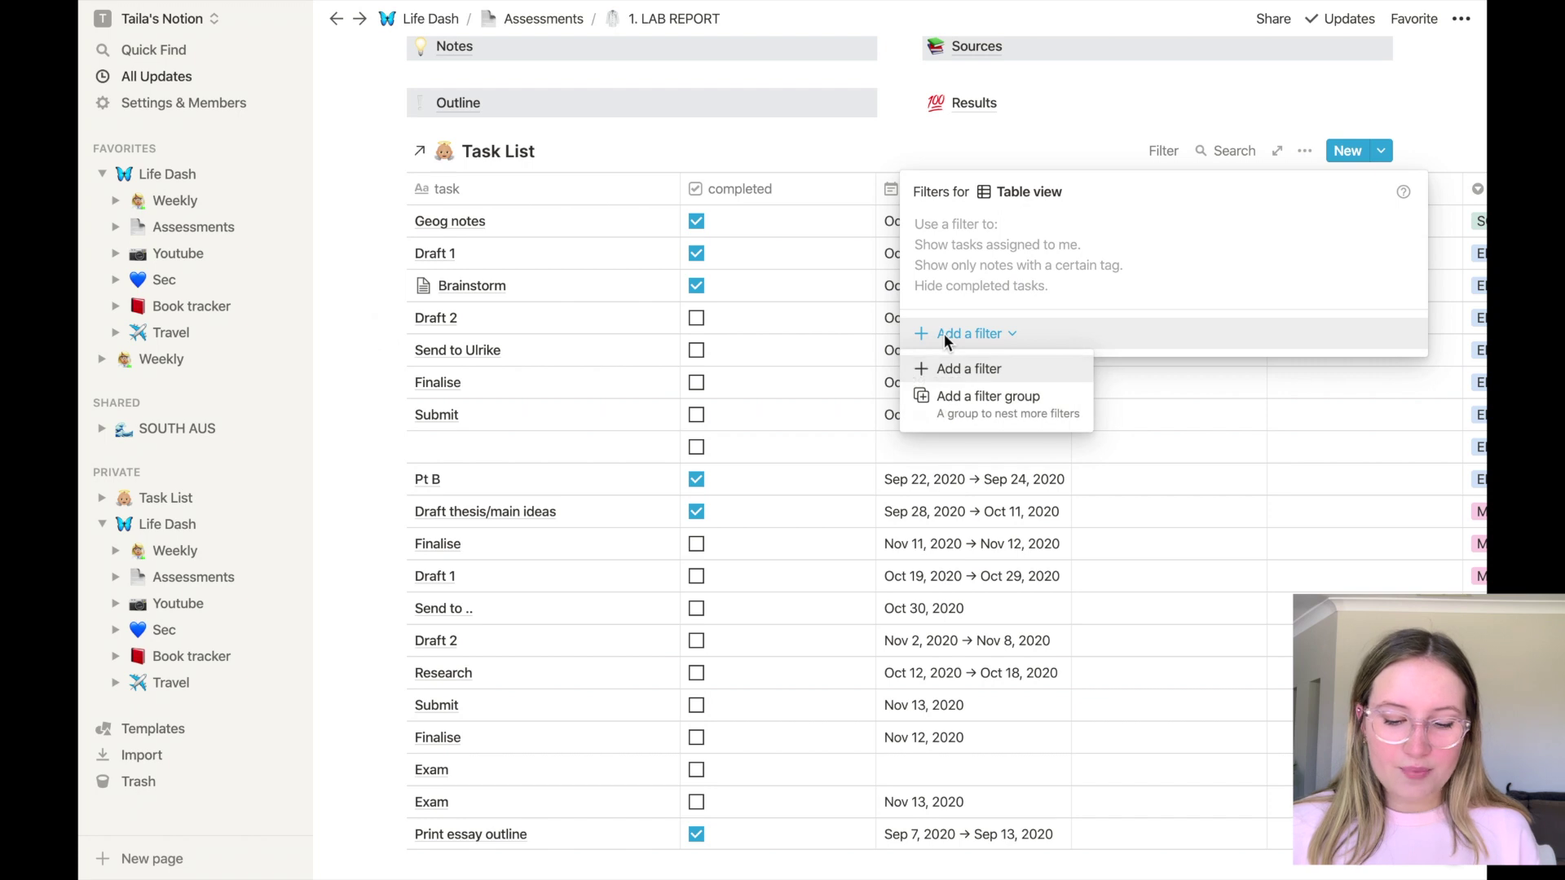
click(952, 374)
click(1149, 231)
click(1125, 322)
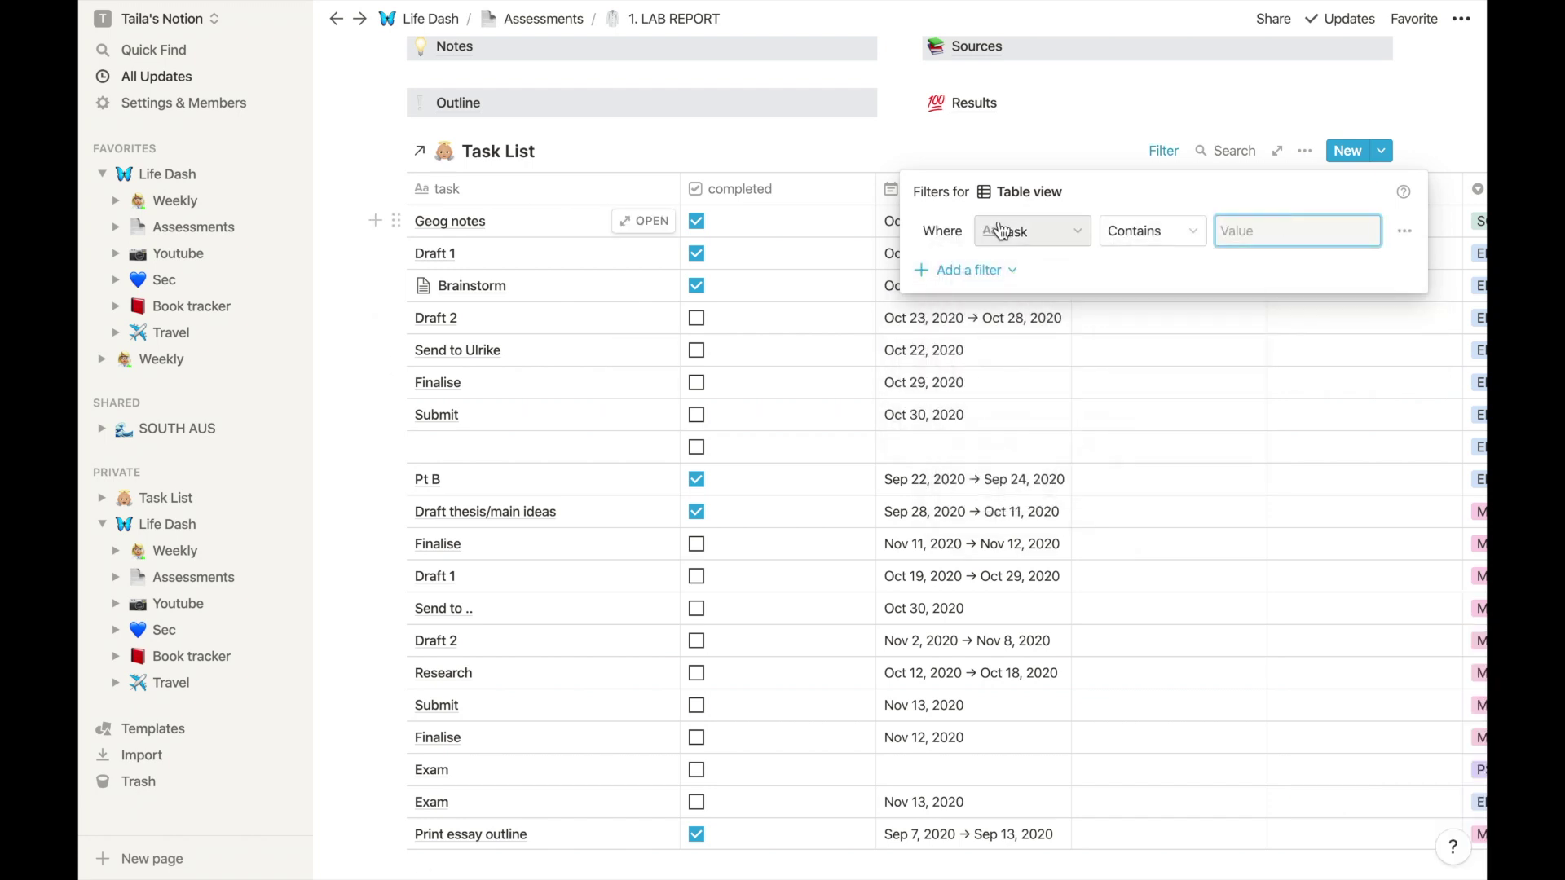
click(1032, 231)
click(990, 448)
click(1275, 341)
Add a second rule, tag Contains Assessment, and close the Filters panel
click(969, 268)
click(972, 305)
click(1033, 271)
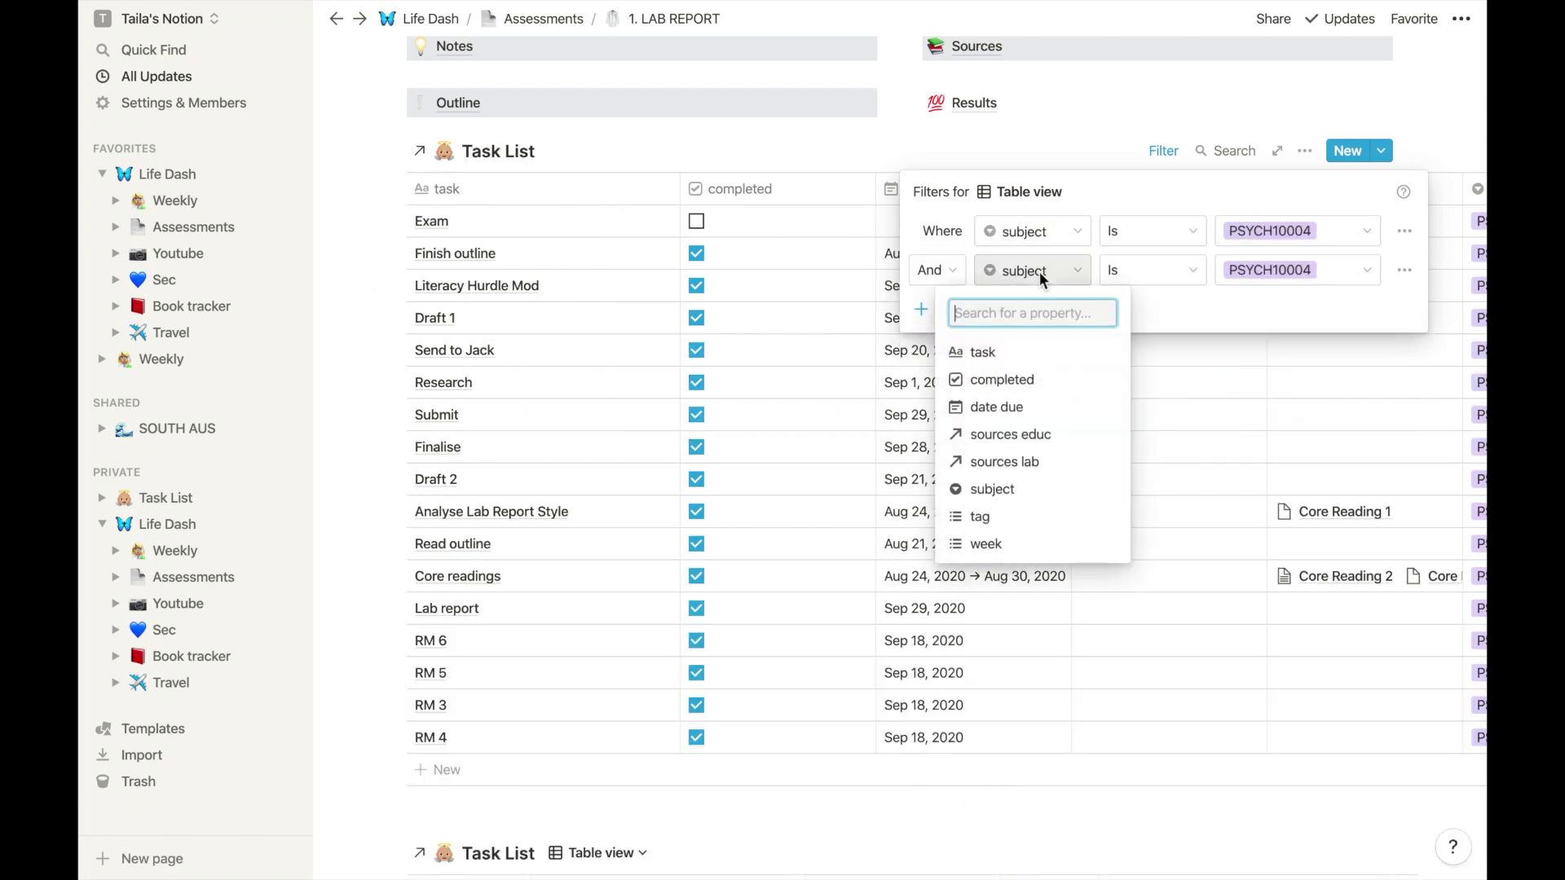
click(972, 513)
click(1296, 383)
click(966, 310)
click(1075, 320)
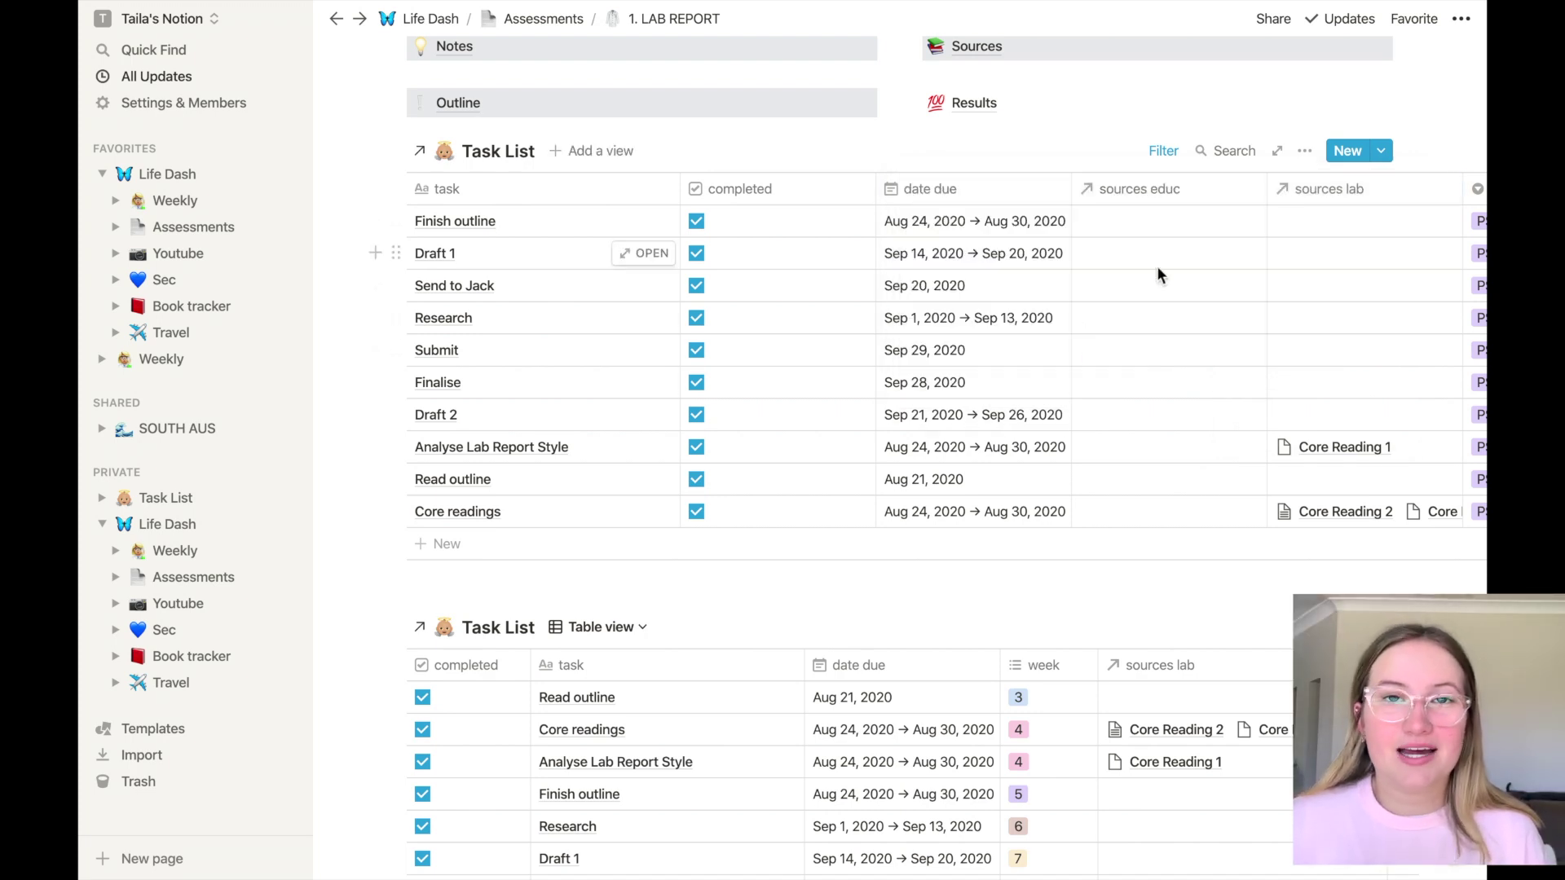
Hide the sources educ, sources lab, subject and tag columns via Properties
click(1306, 157)
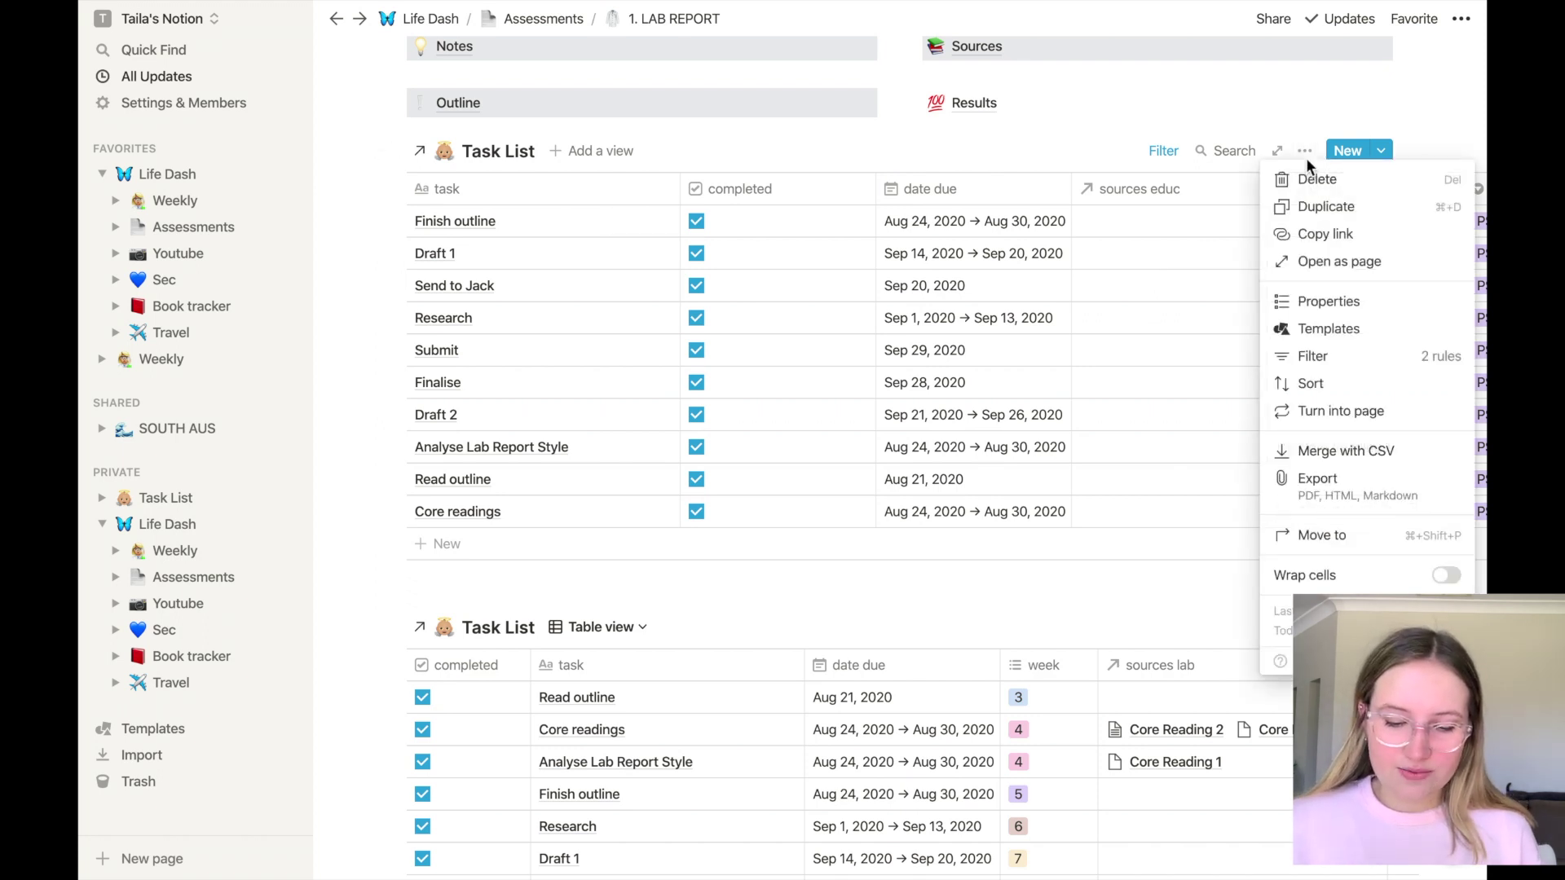
click(1349, 299)
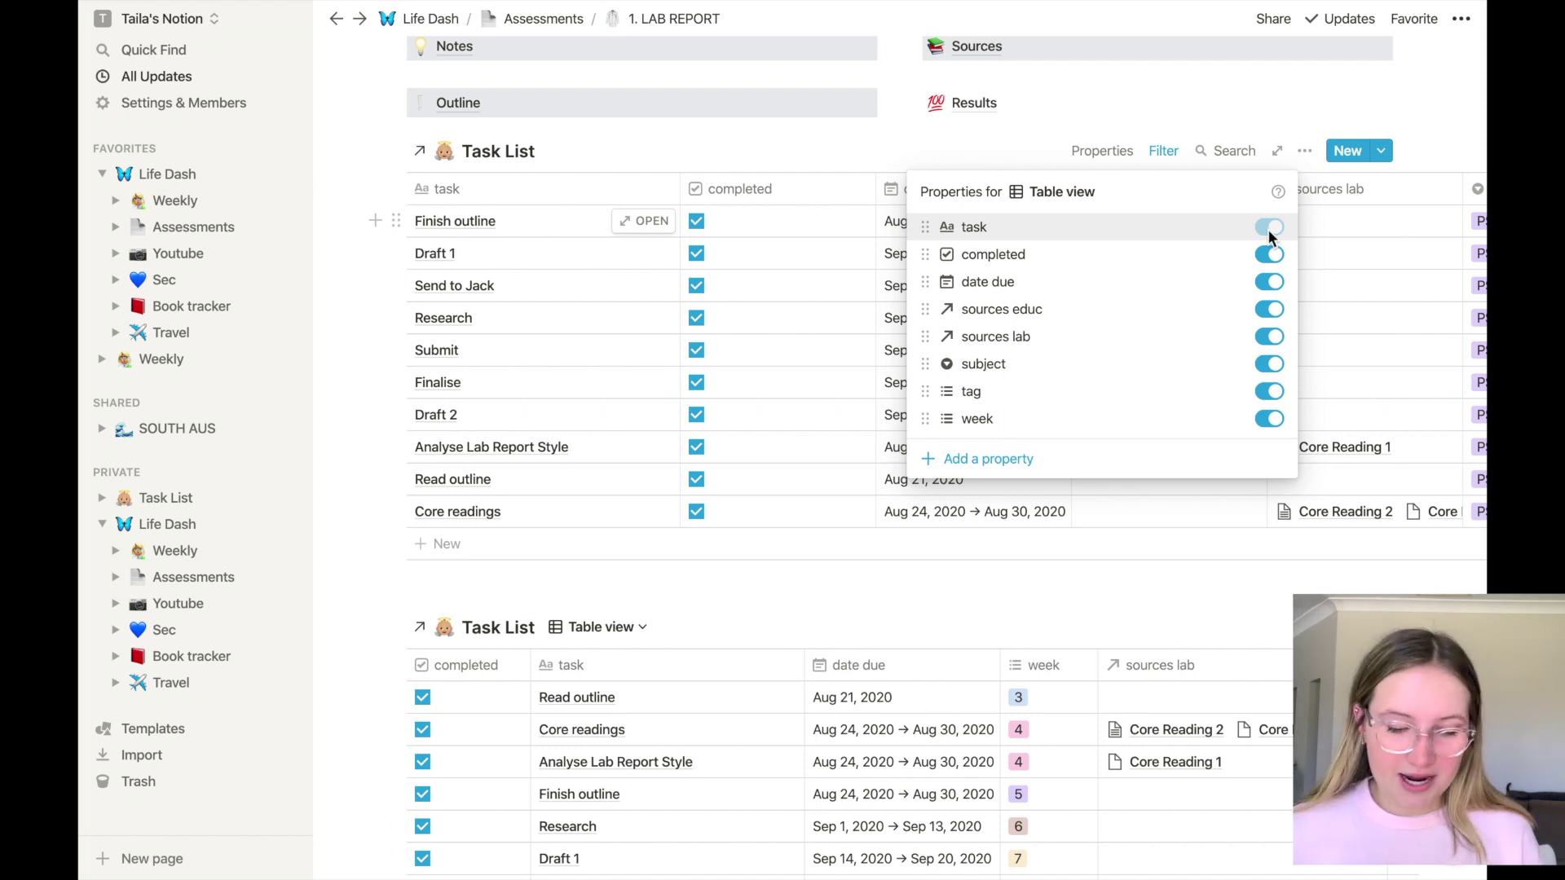
click(1268, 310)
click(1268, 337)
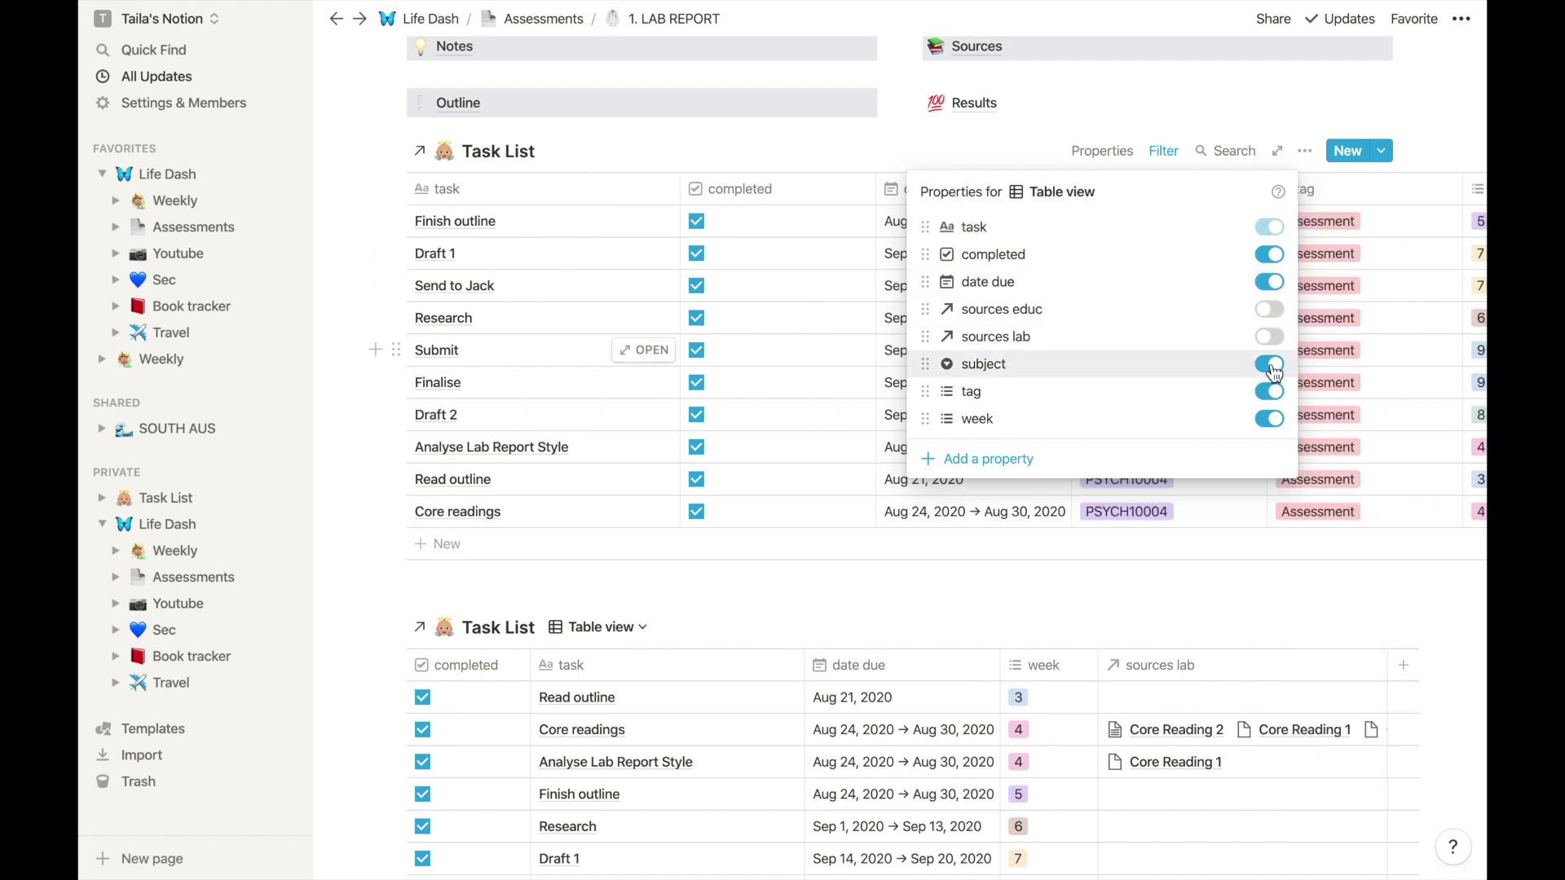
click(1270, 367)
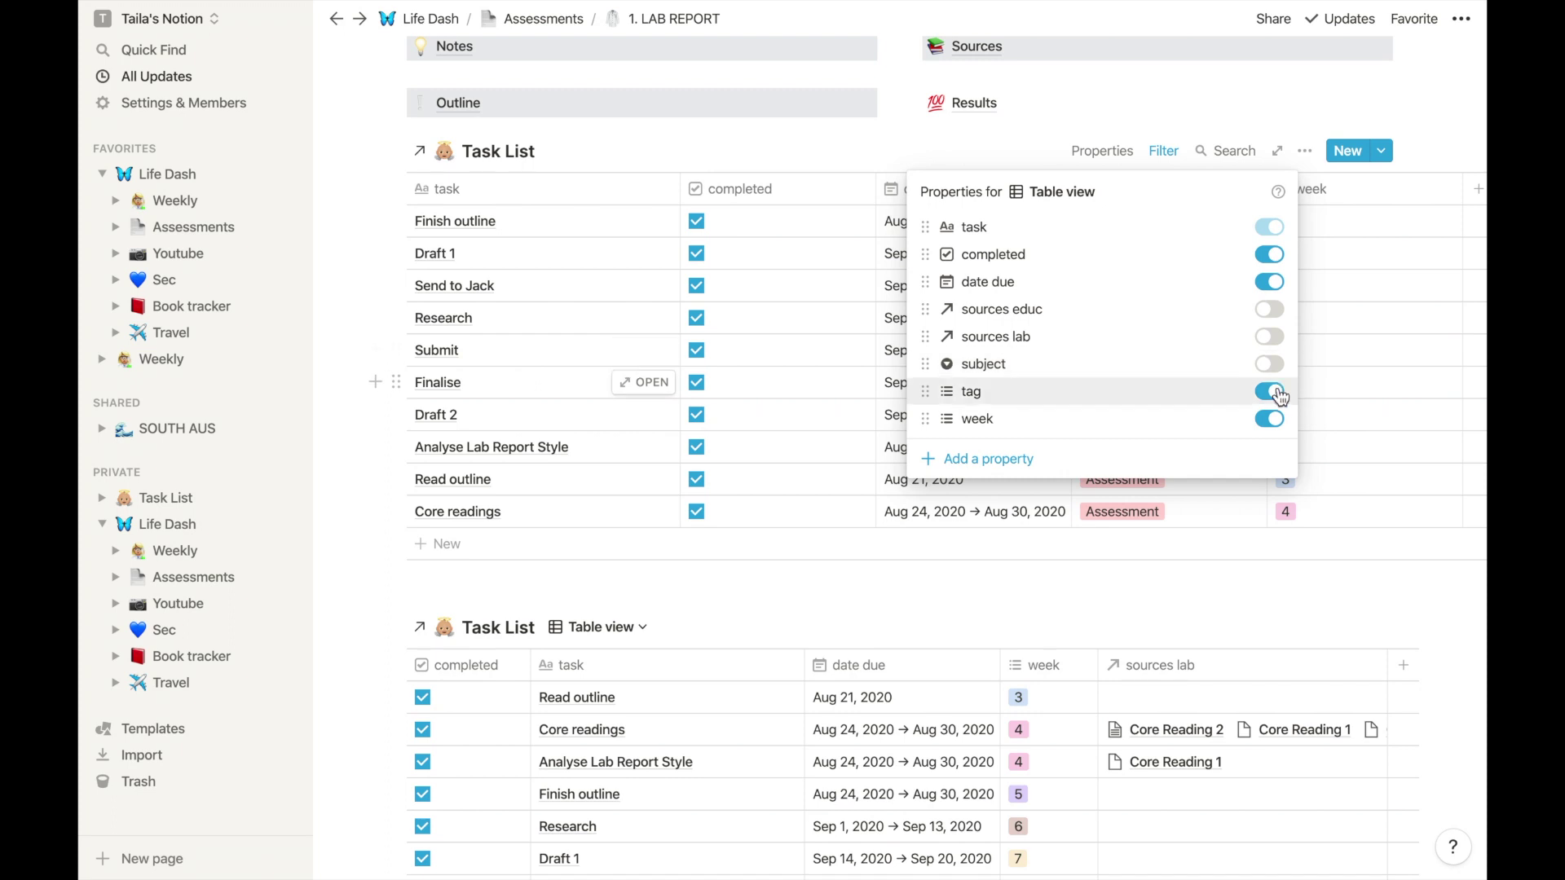
click(1269, 391)
click(1331, 420)
scroll(697, 244, up, 2)
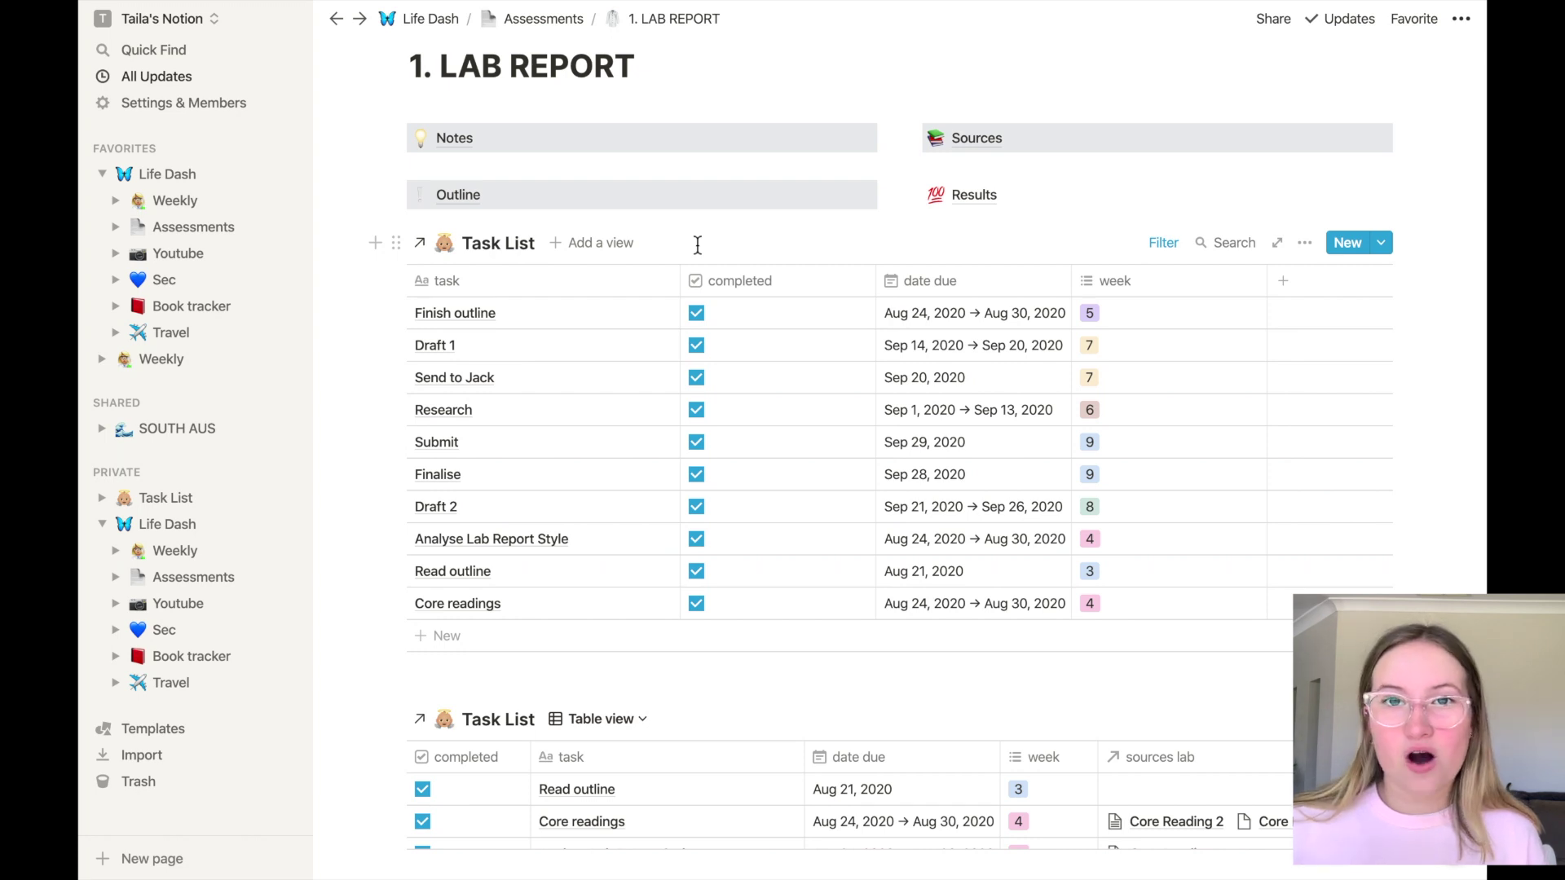
scroll(697, 244, up, 1)
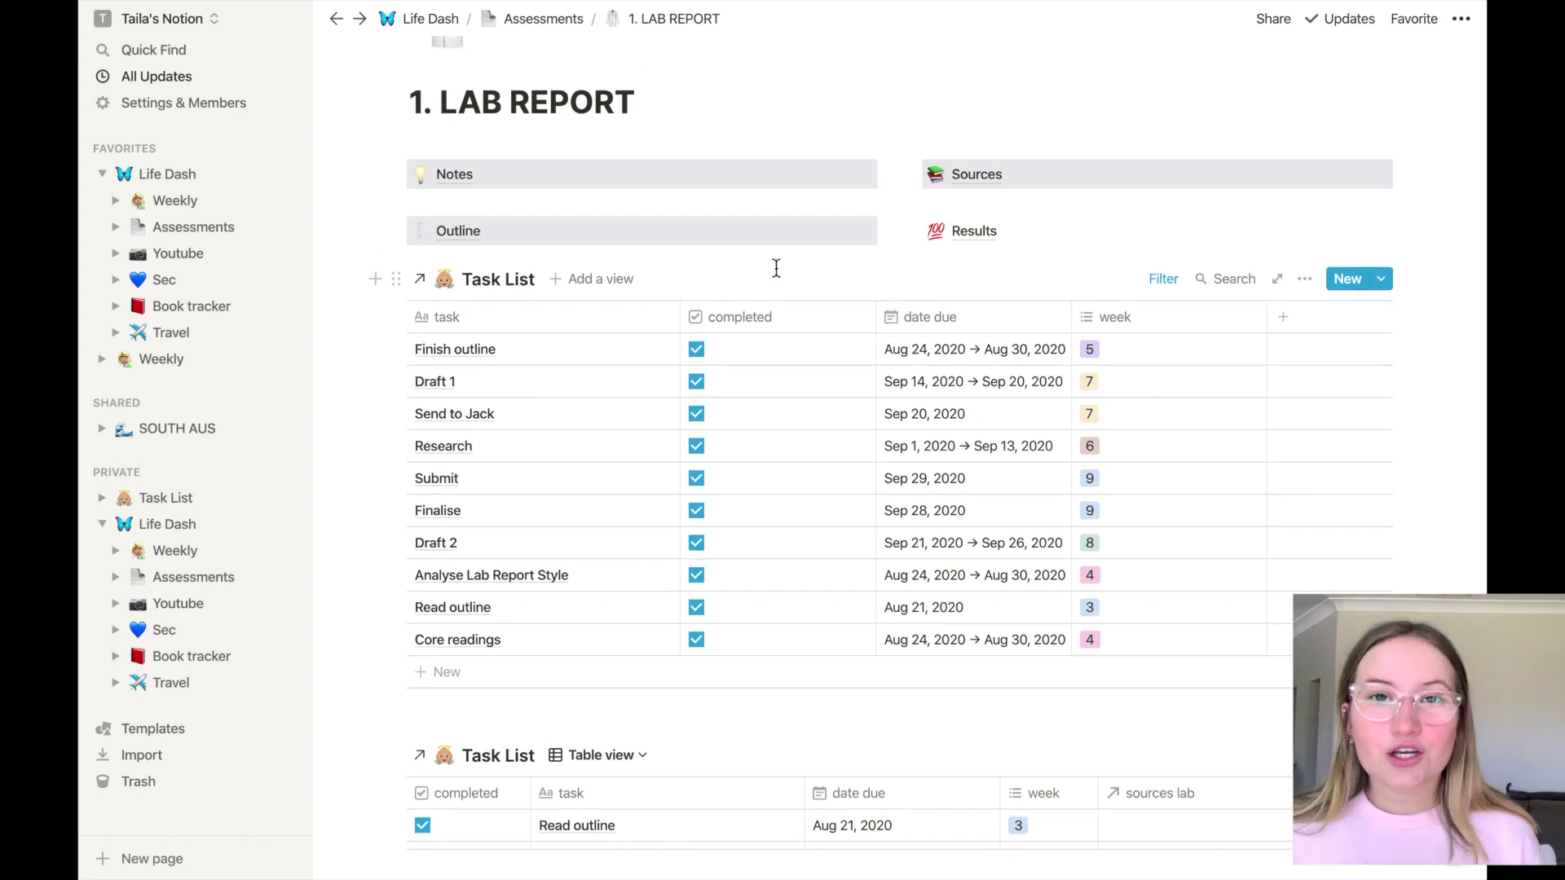
Create a Calendar view of the lab report Task List
click(609, 281)
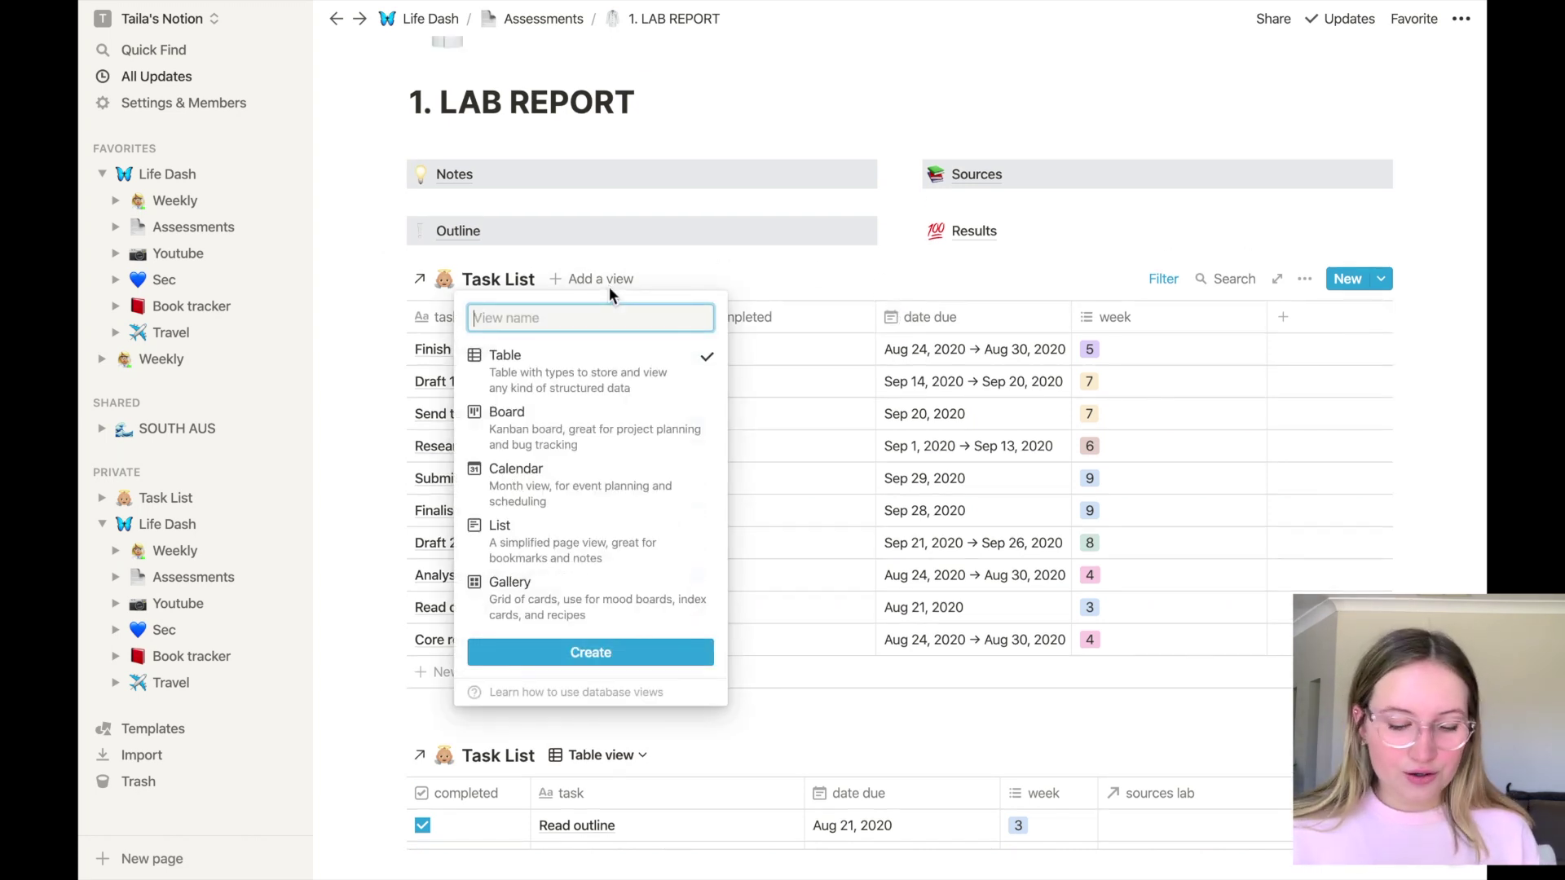
click(626, 501)
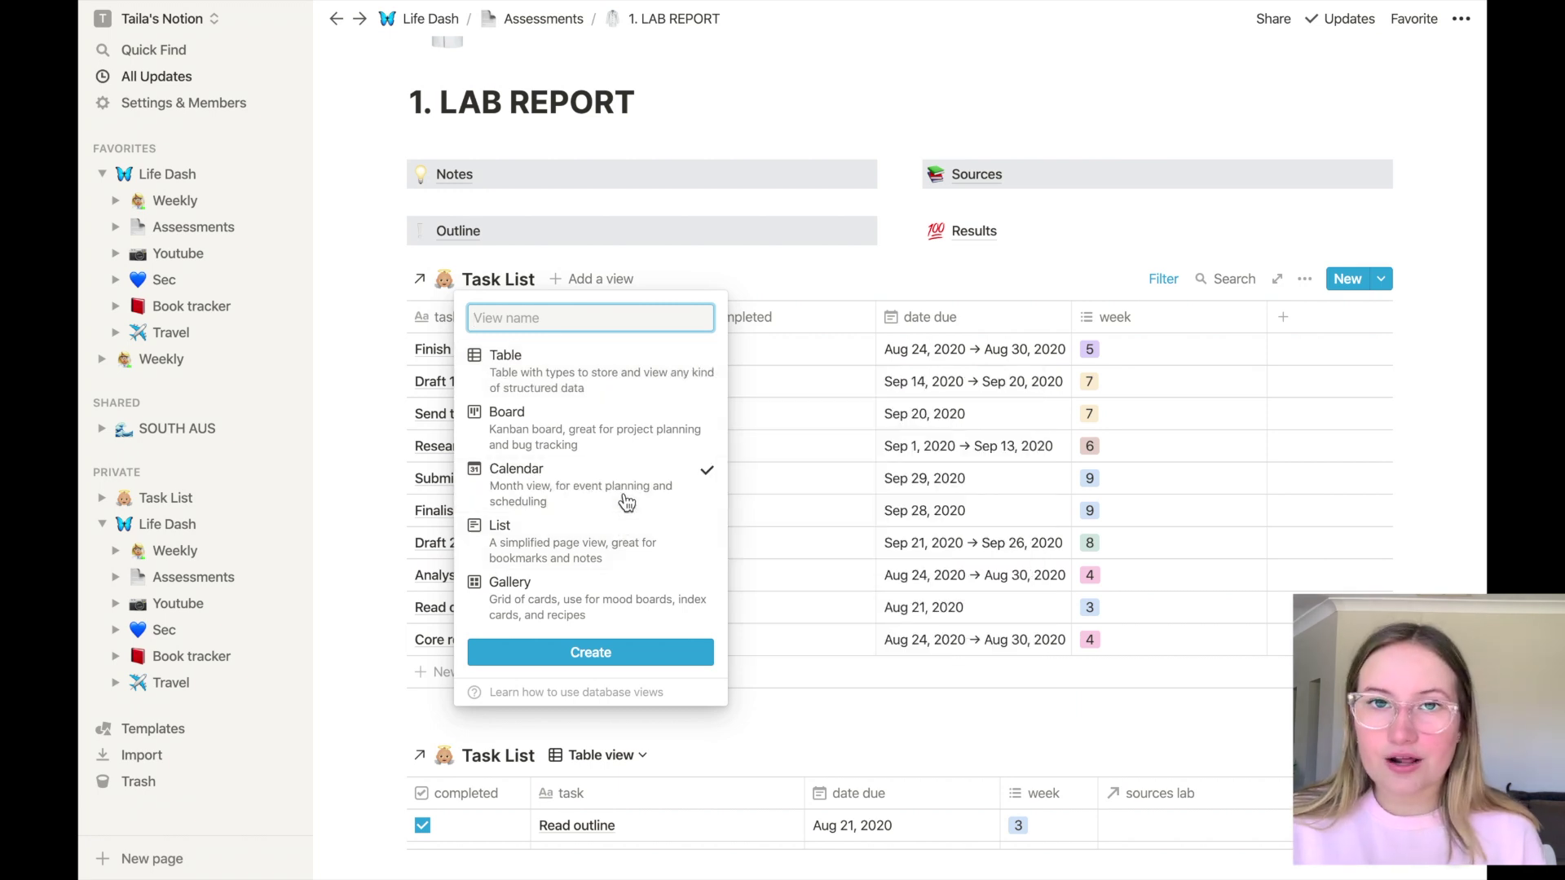
click(621, 654)
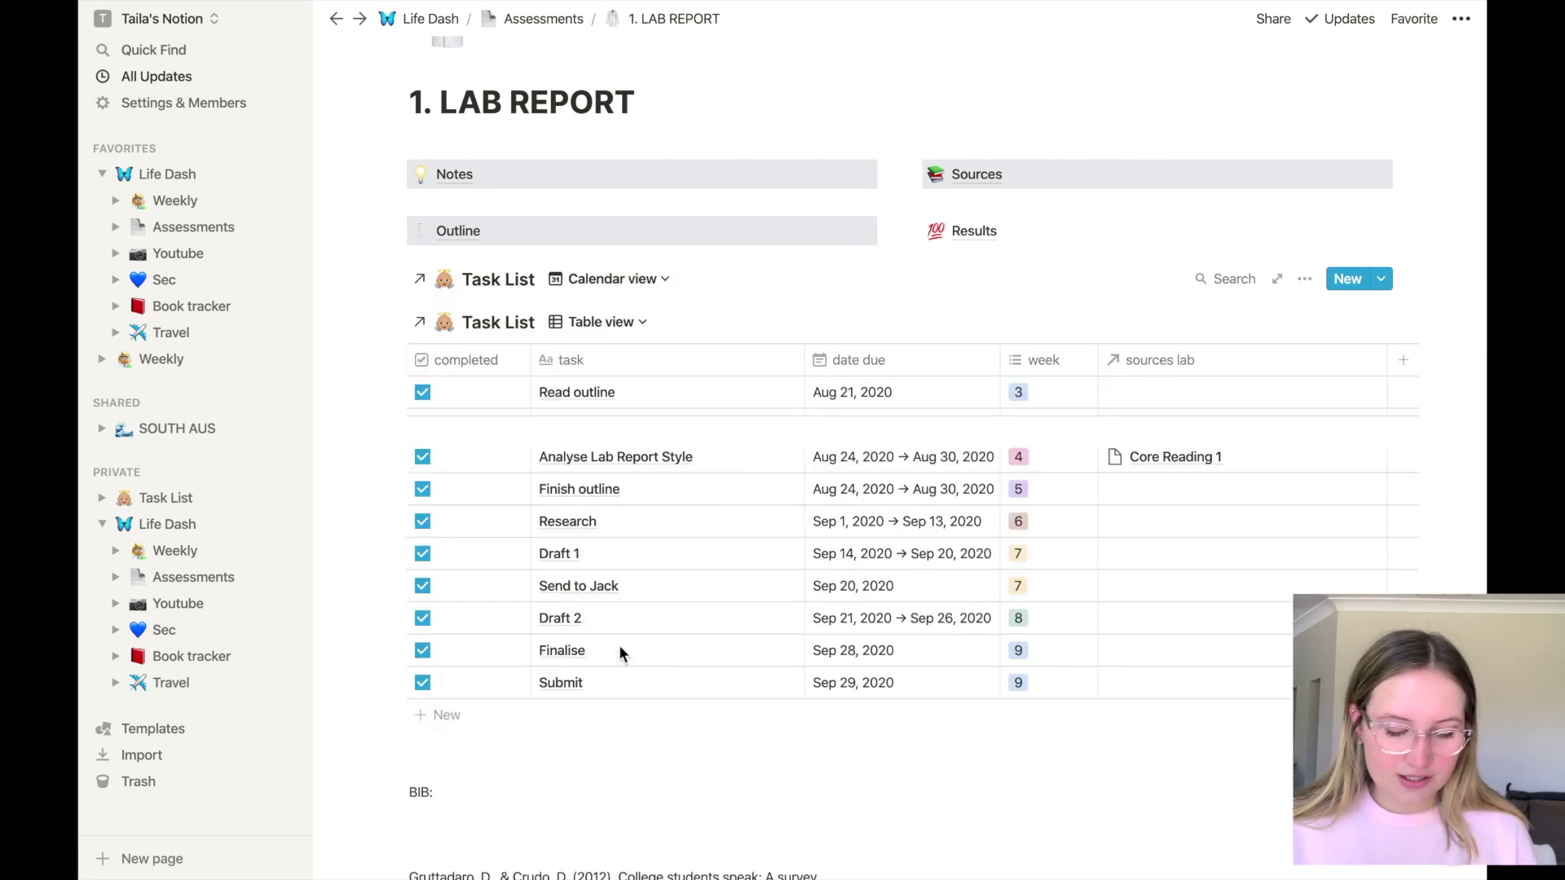
scroll(947, 599, down, 3)
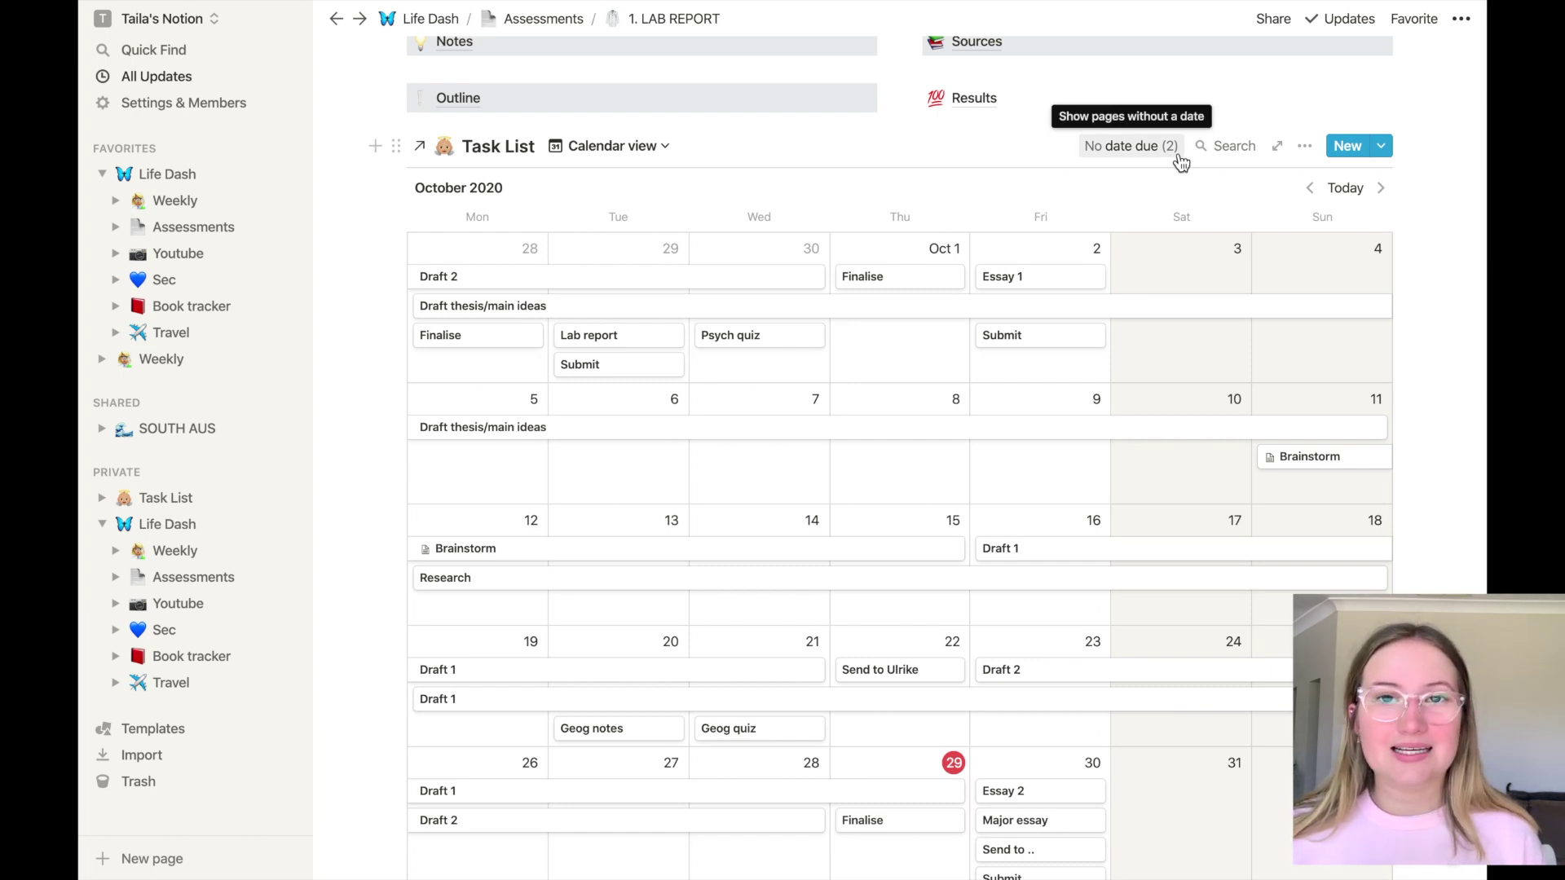
Navigate via Assessments and Life Dash to Weekly and show the to be done list's filters
click(544, 18)
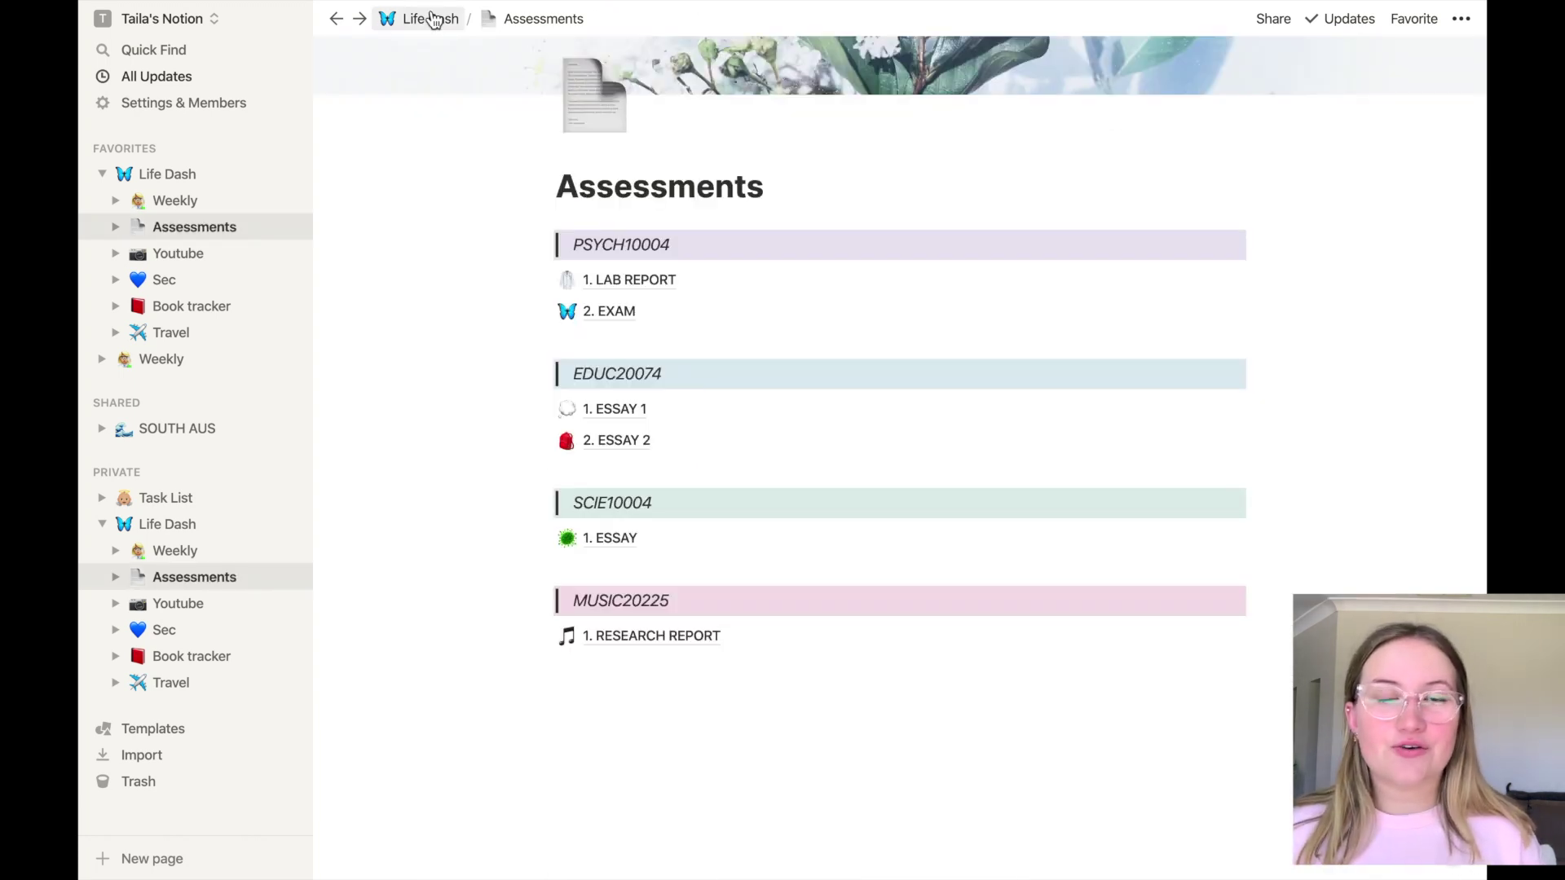
click(432, 18)
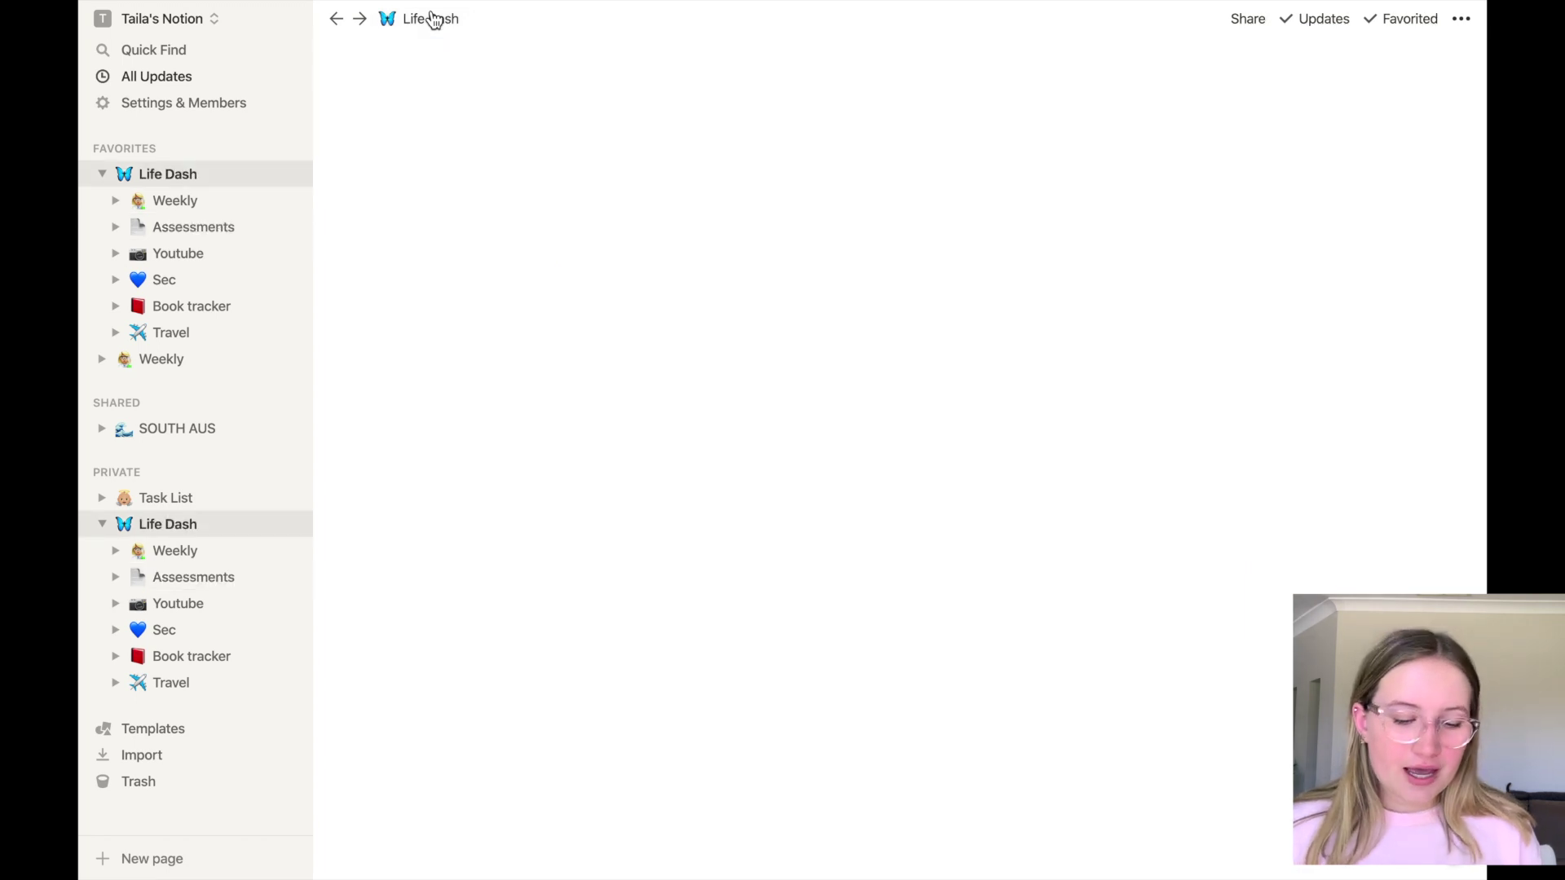
scroll(628, 307, down, 2)
scroll(627, 351, down, 2)
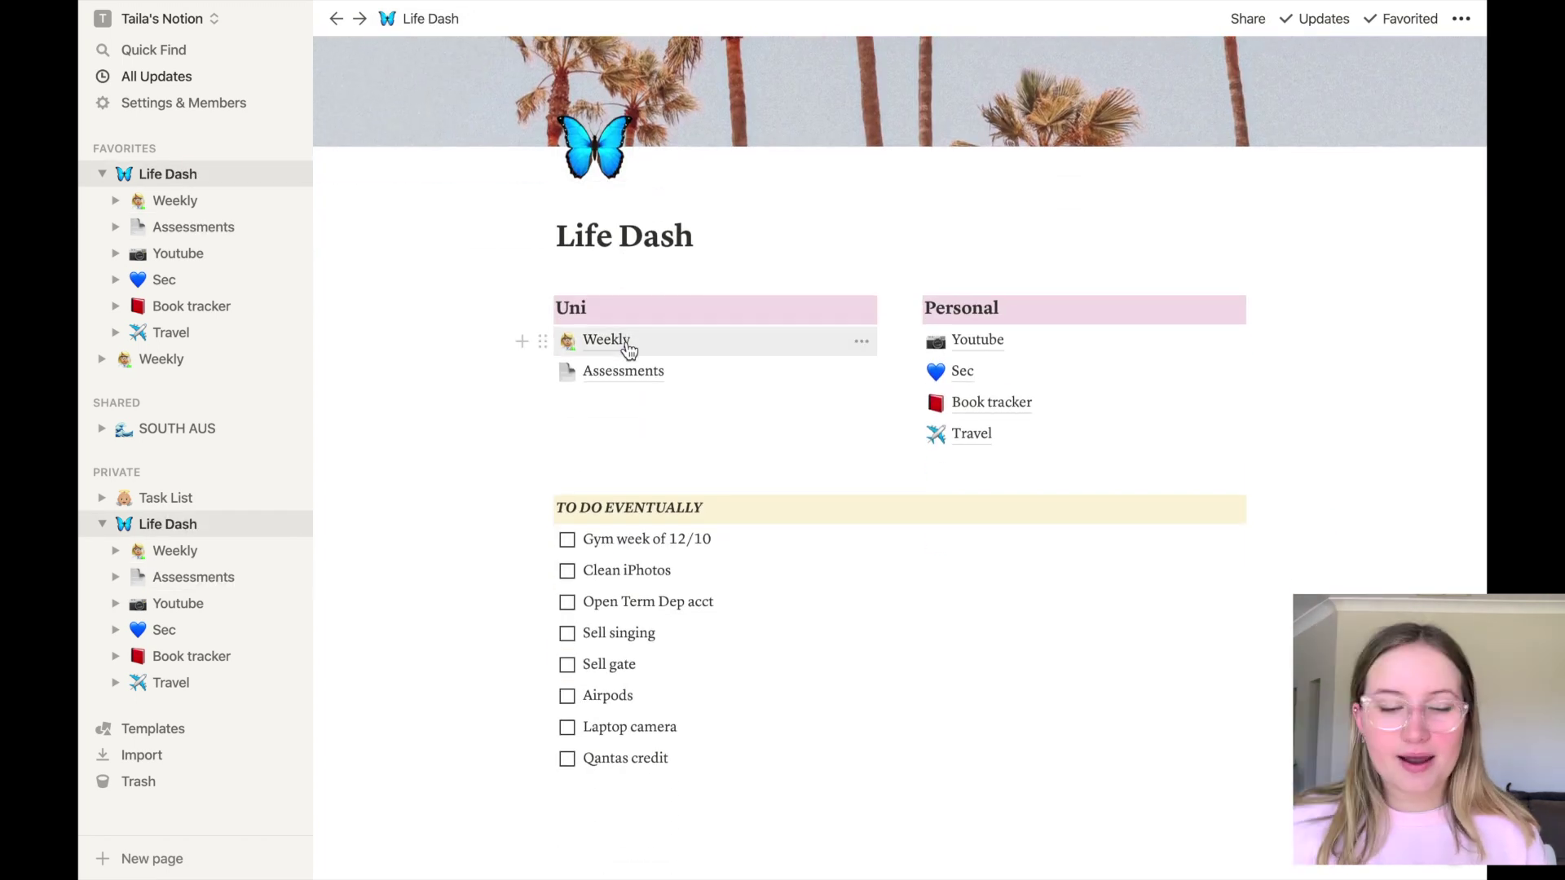
click(627, 351)
scroll(769, 423, down, 3)
scroll(769, 423, down, 1)
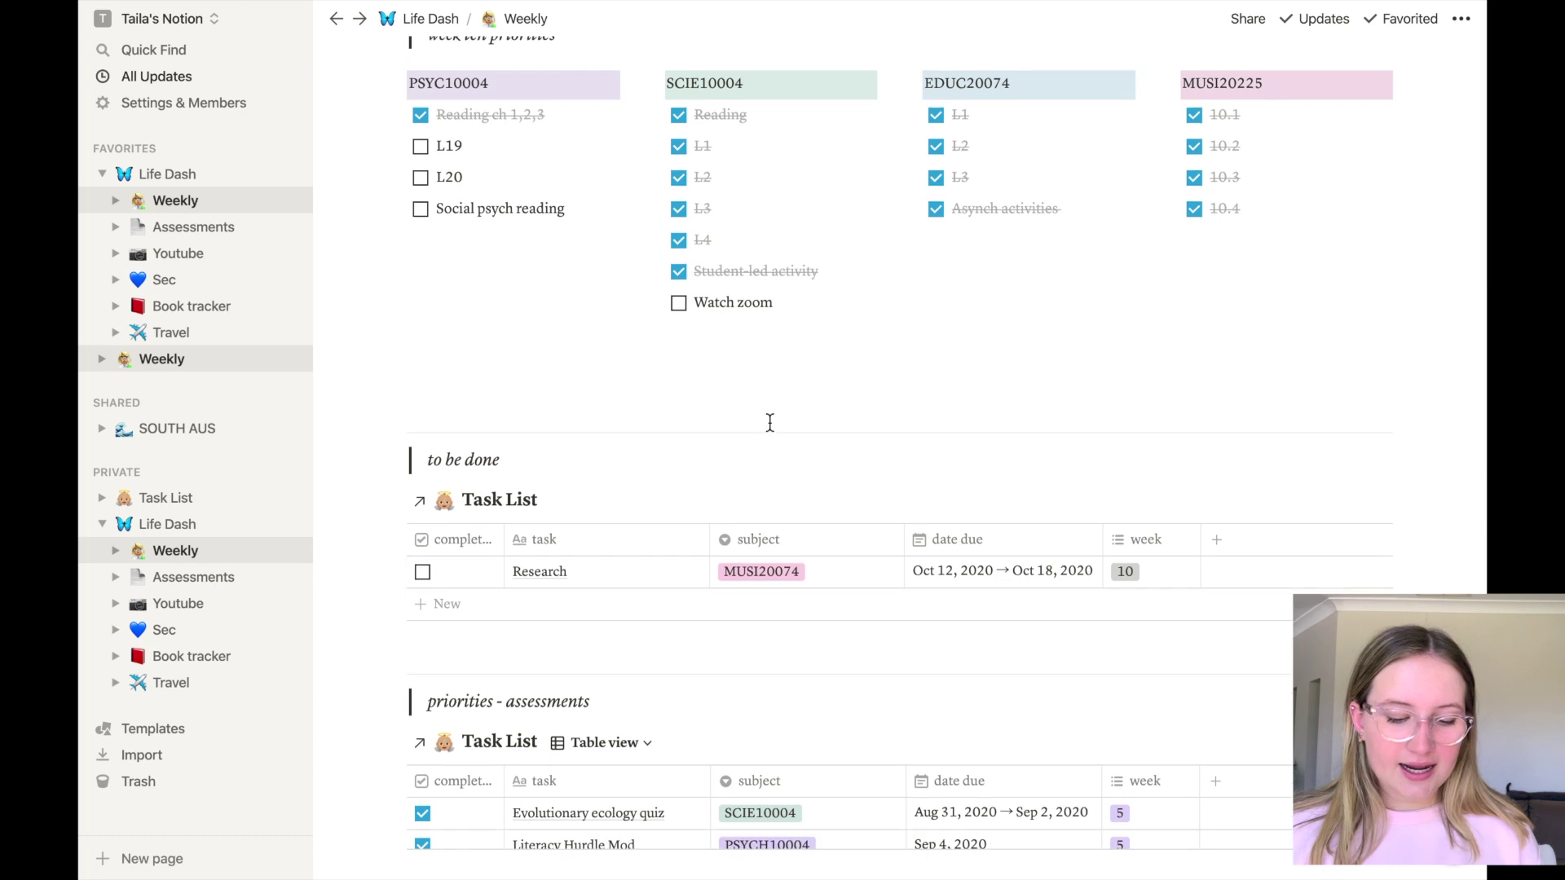
scroll(770, 423, down, 2)
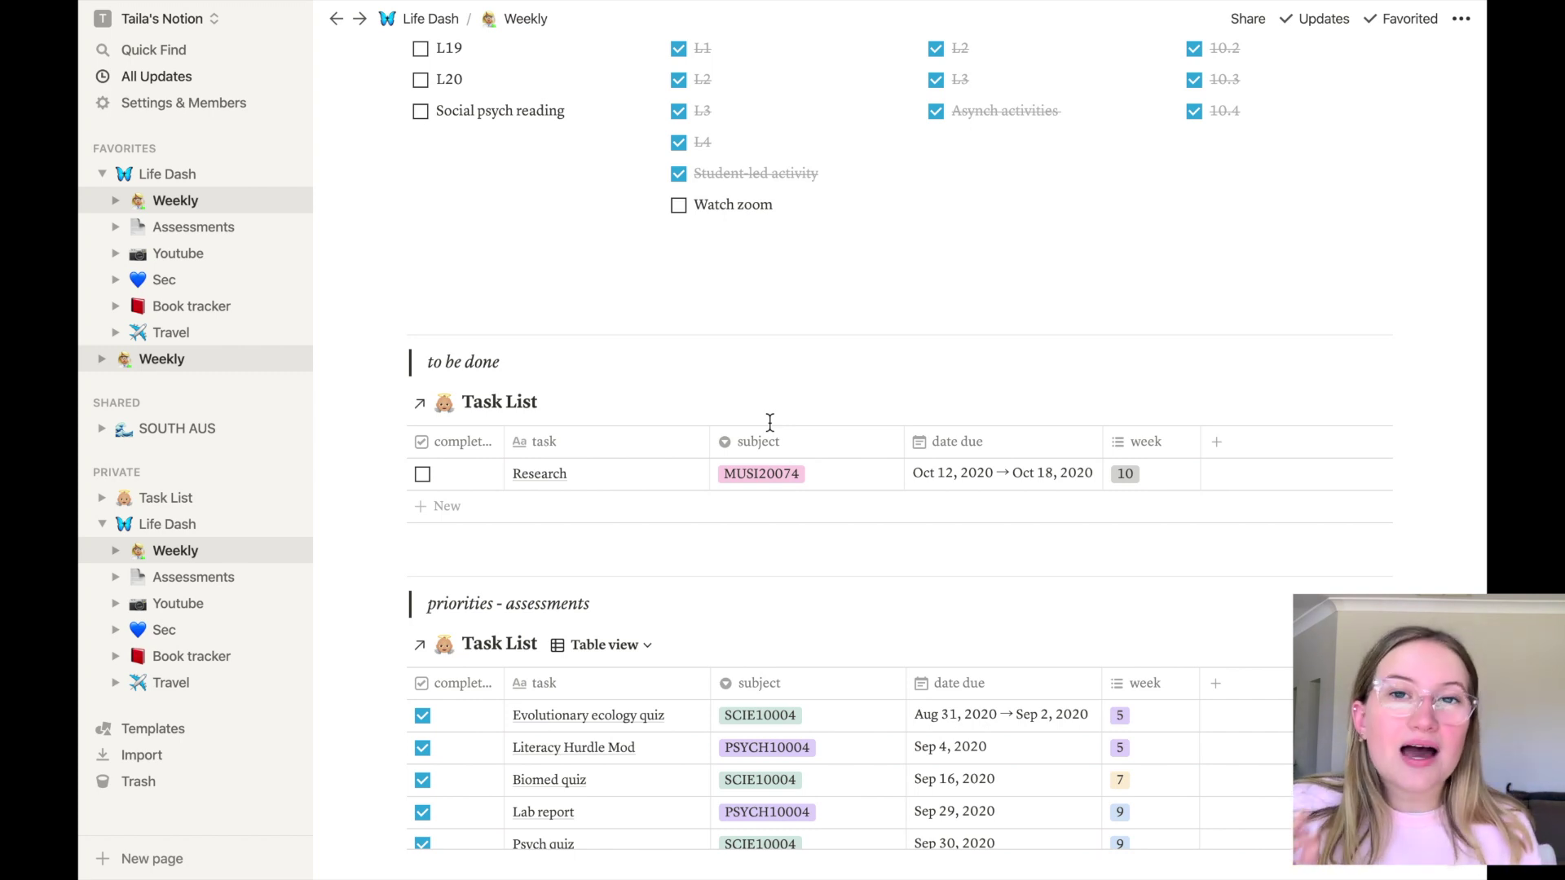
scroll(518, 257, down, 3)
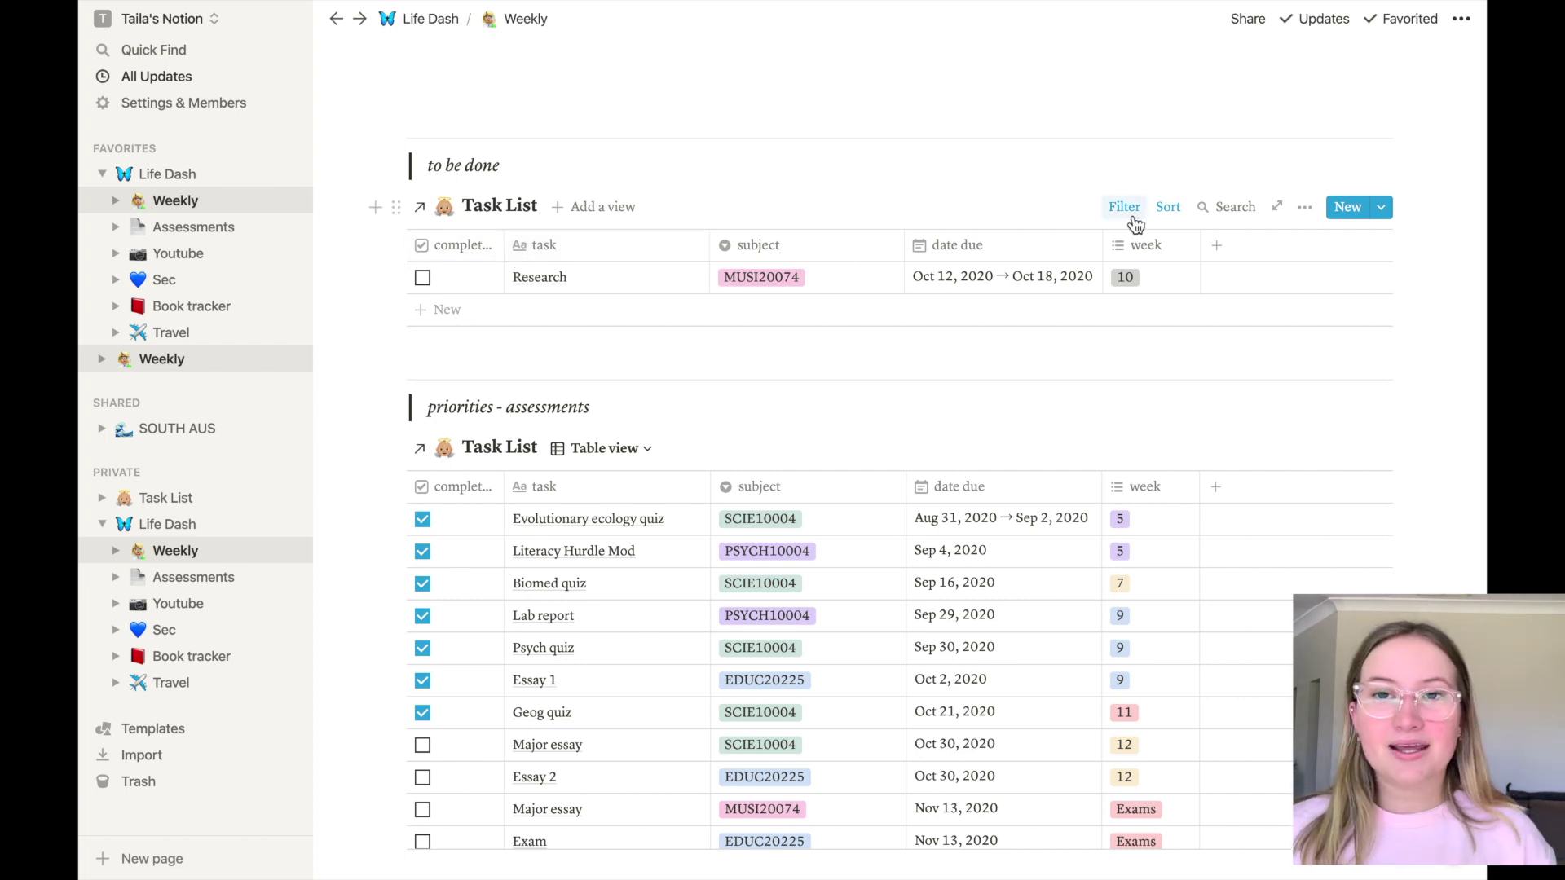
mouse_move(1149, 473)
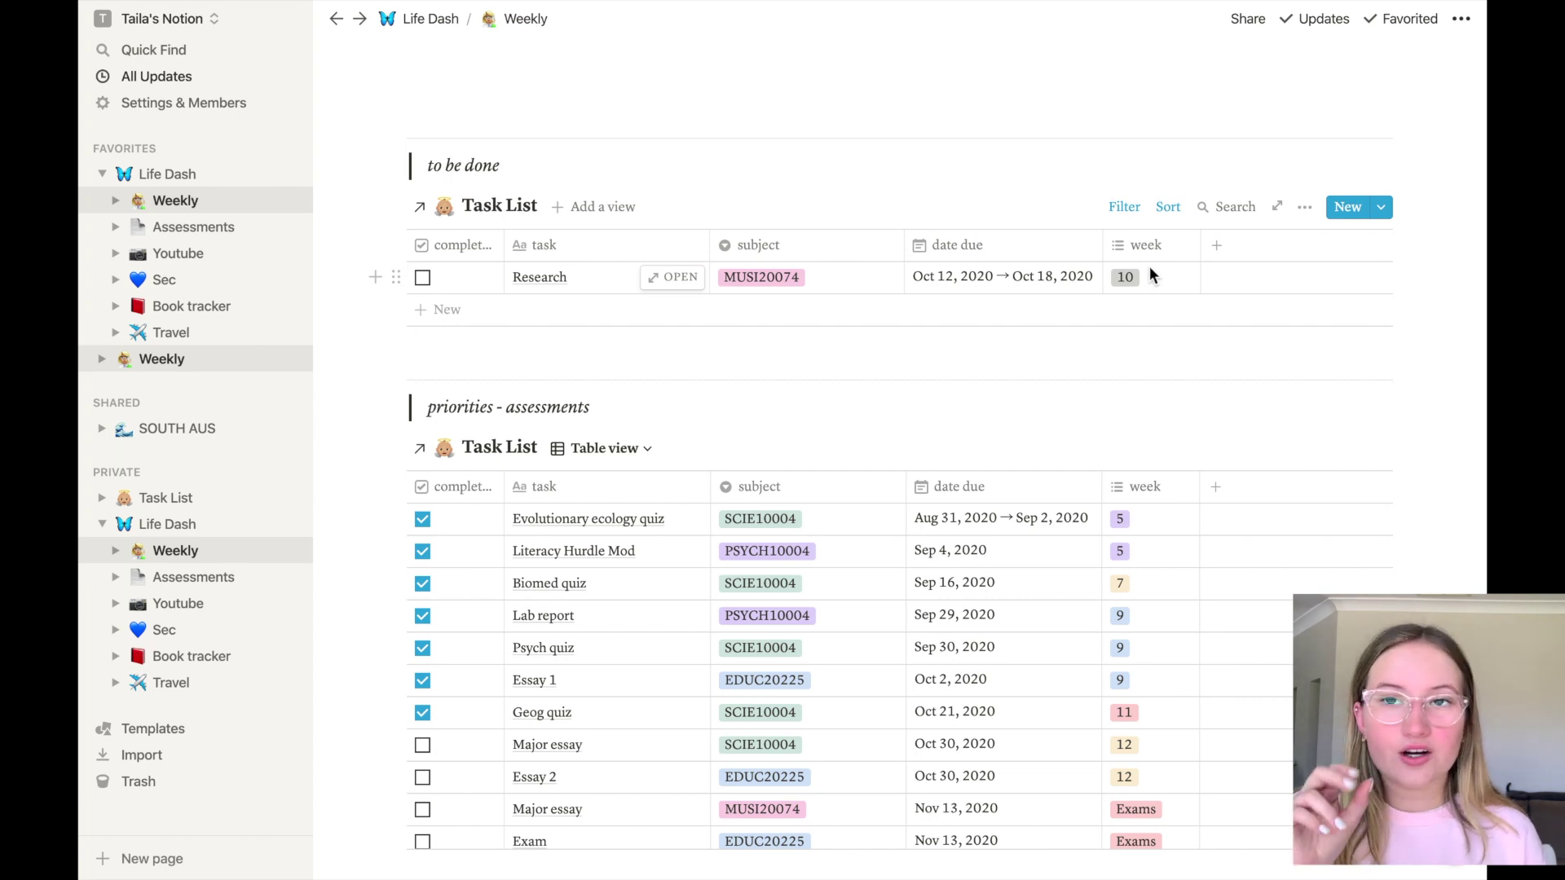
click(1134, 210)
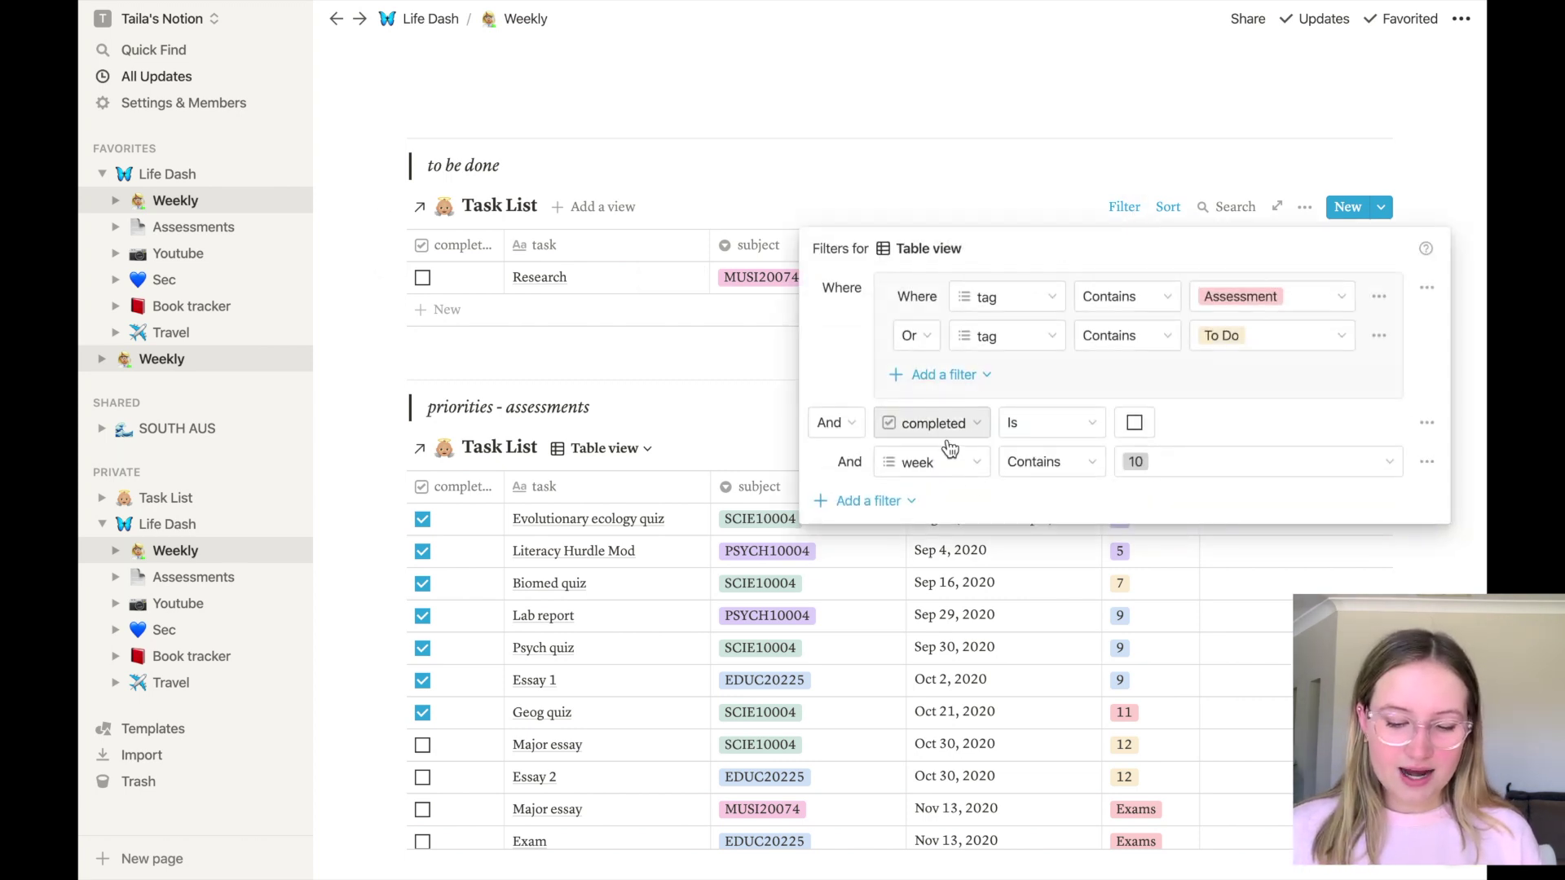
Change the to be done list's week filter value from 10 to 7
click(1130, 471)
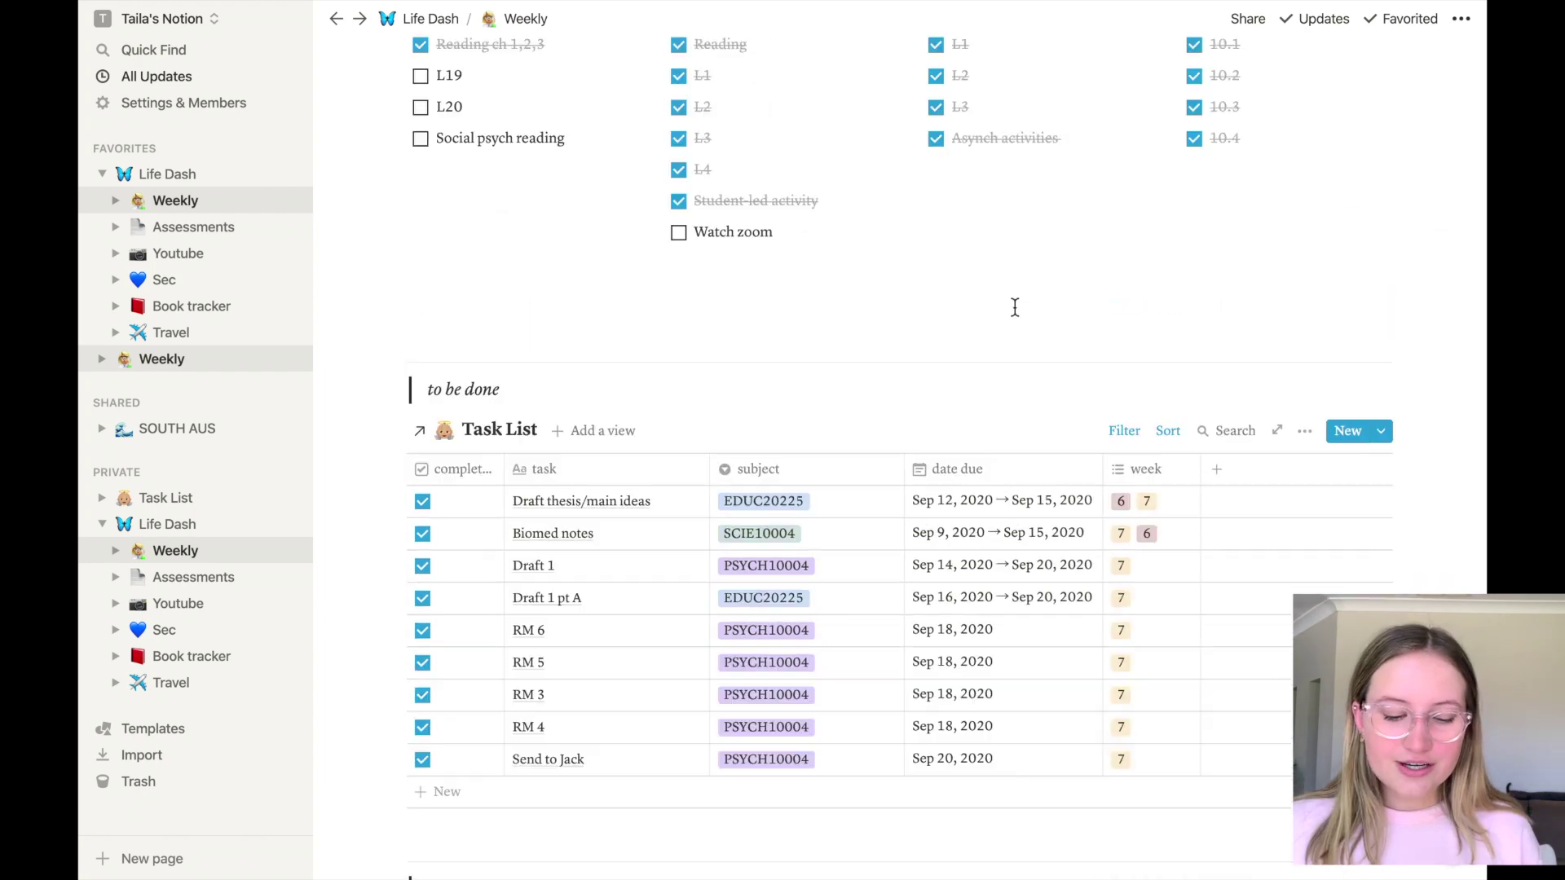
scroll(1013, 306, down, 1)
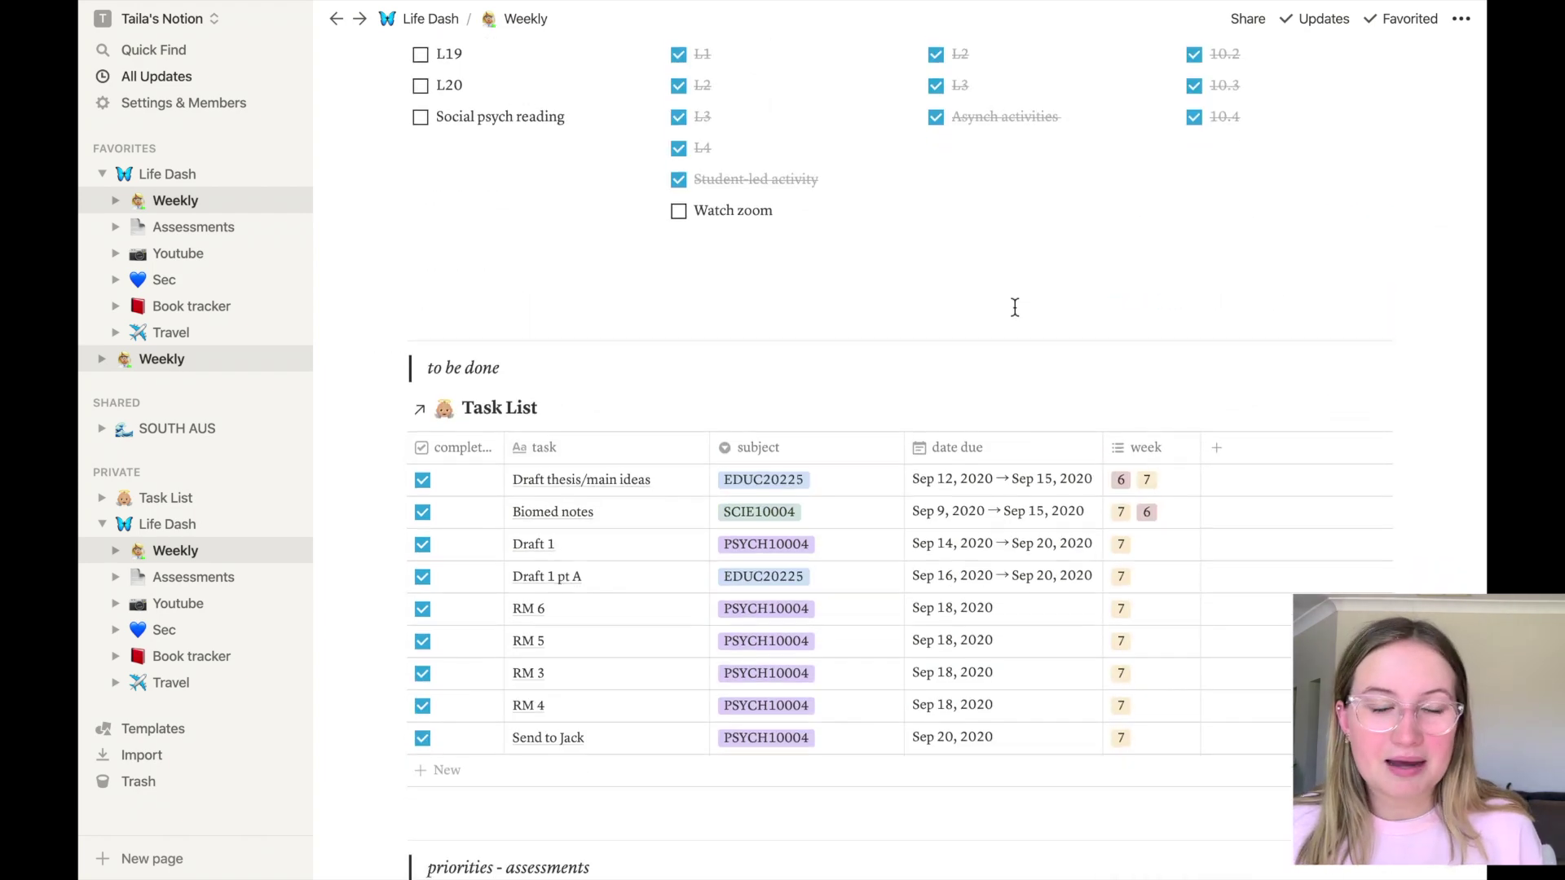
scroll(1013, 307, down, 3)
scroll(1014, 308, down, 1)
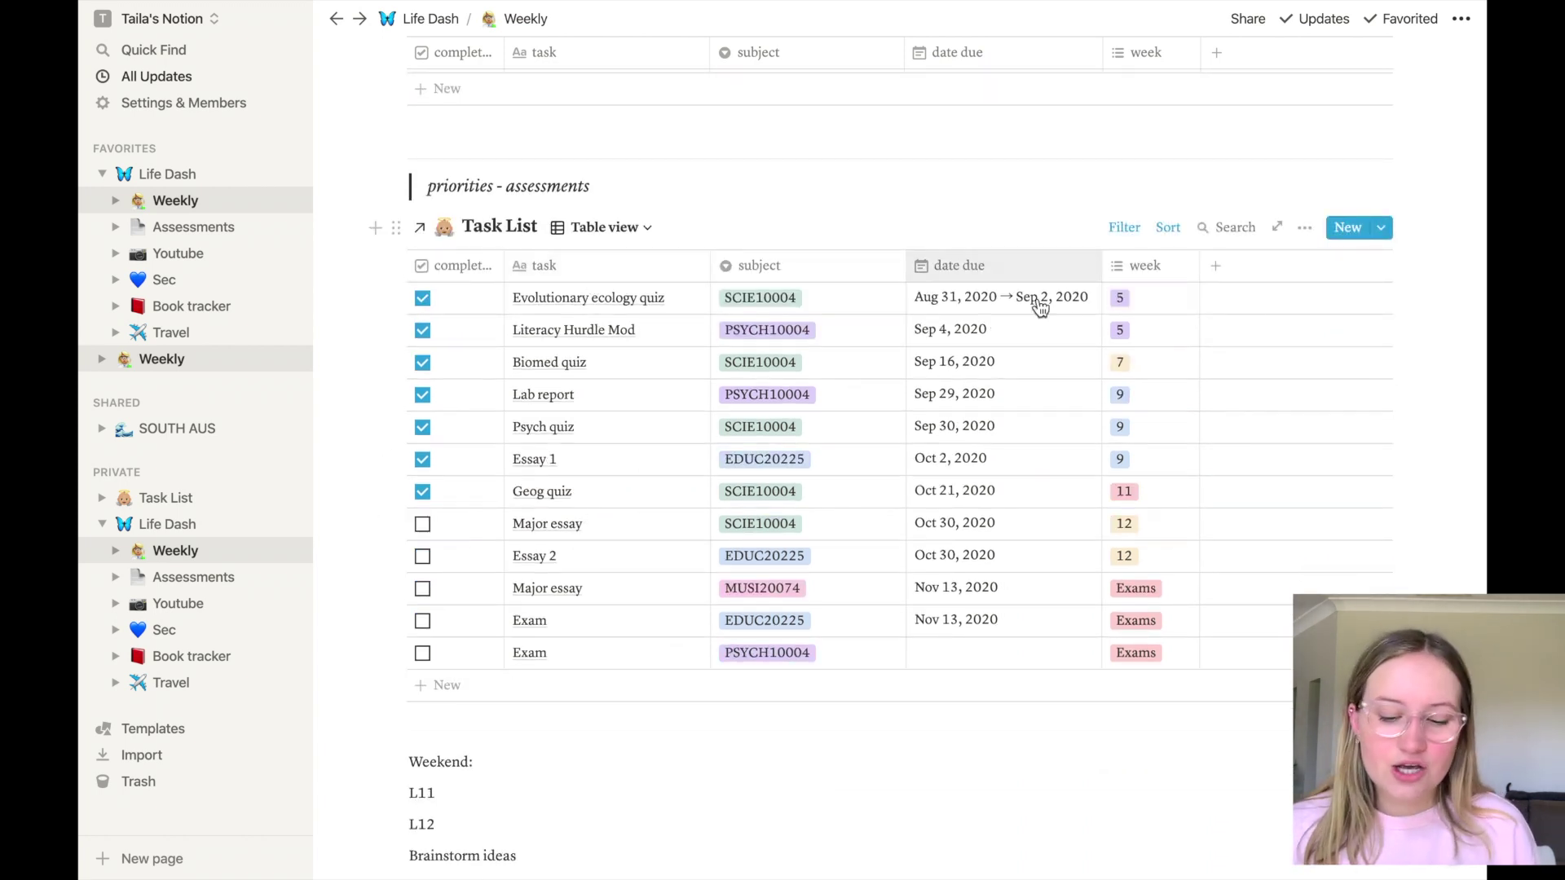
Show the priorities - assessments list's filter rule: tag contains Due
click(1124, 228)
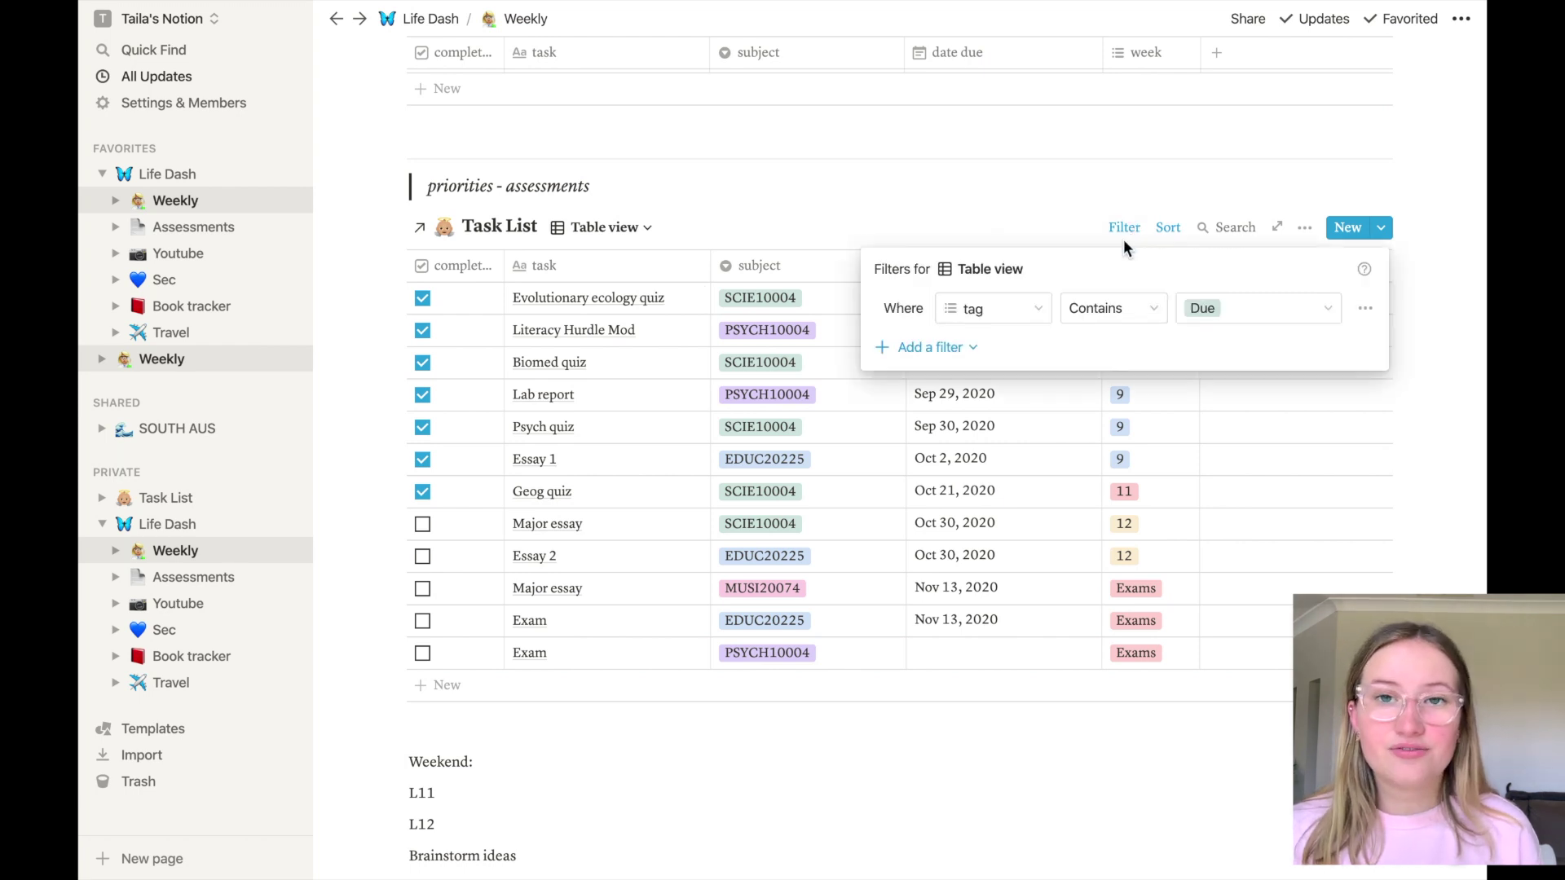